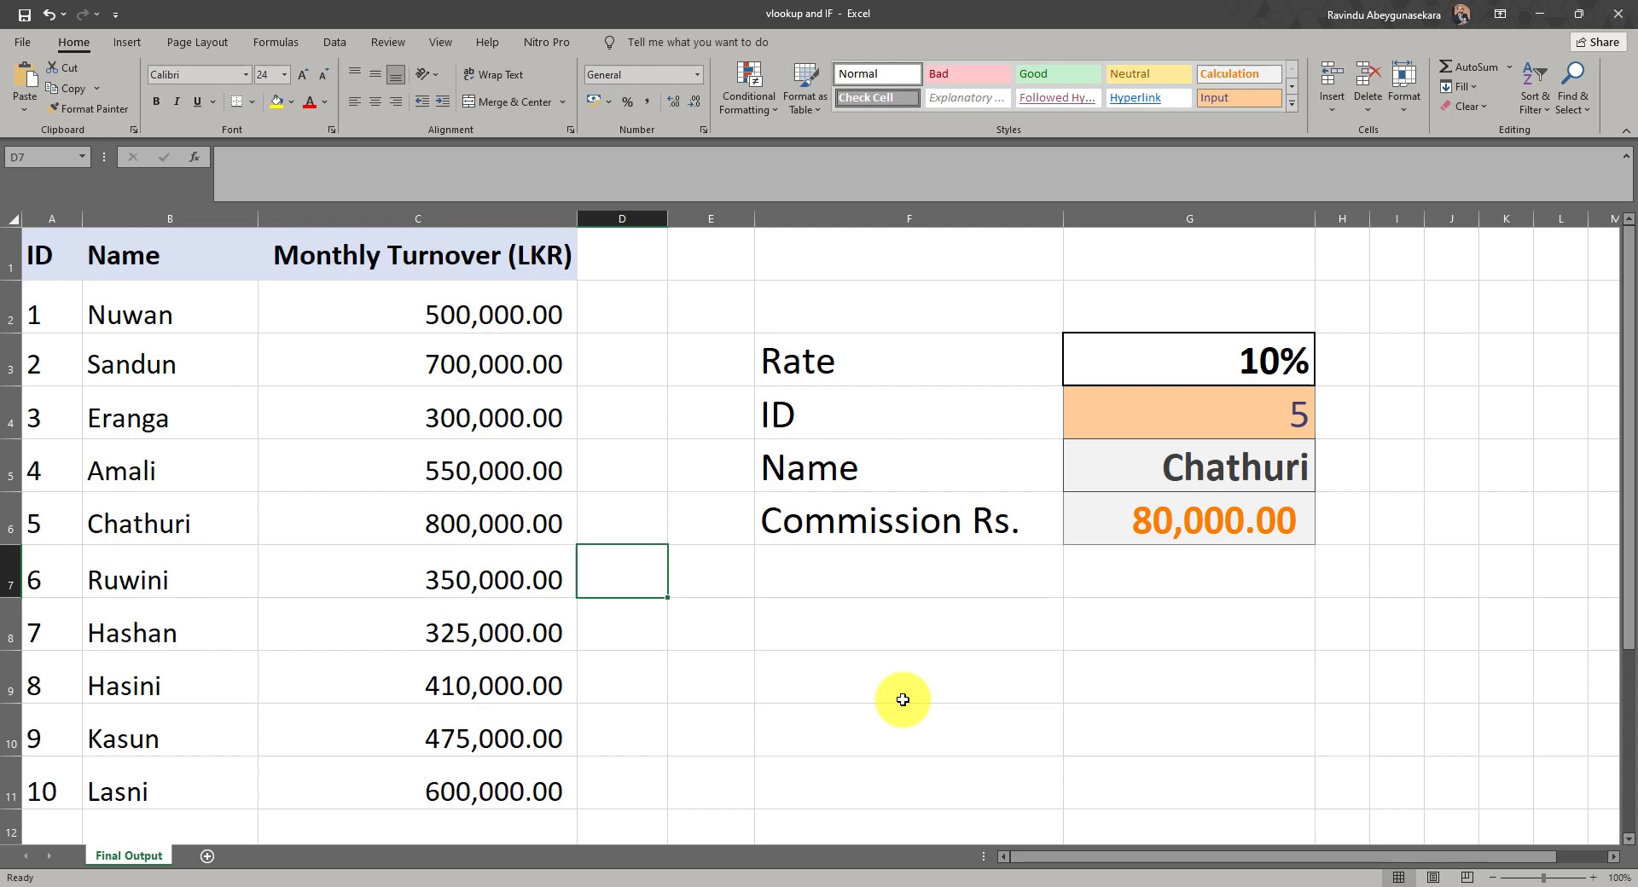
drag(66, 253, 475, 802)
click(672, 498)
click(479, 468)
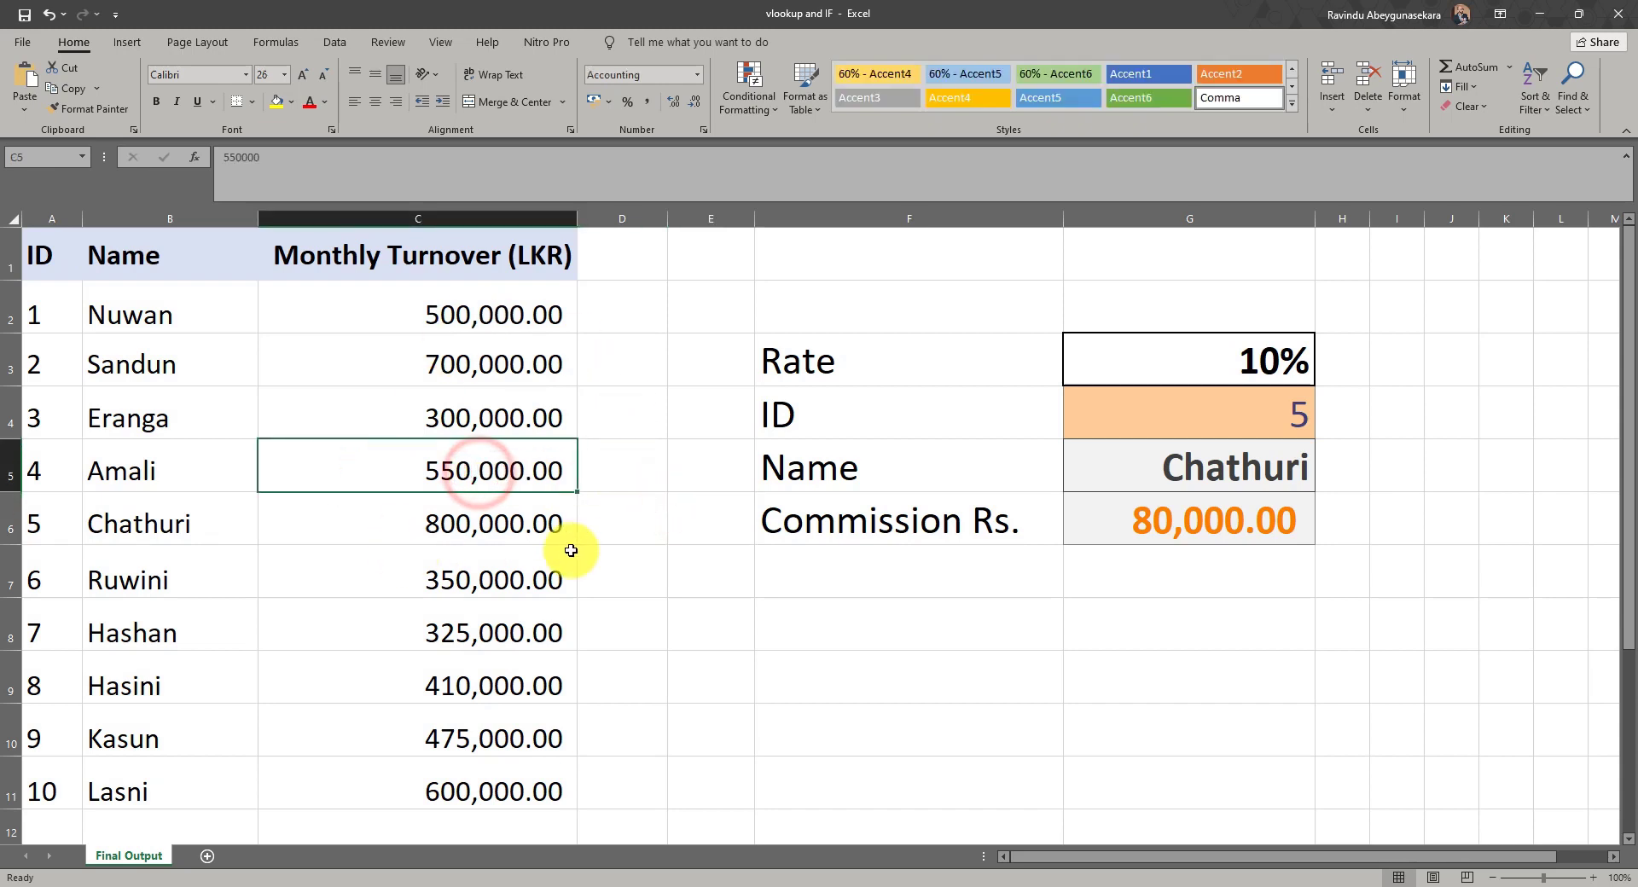
click(668, 541)
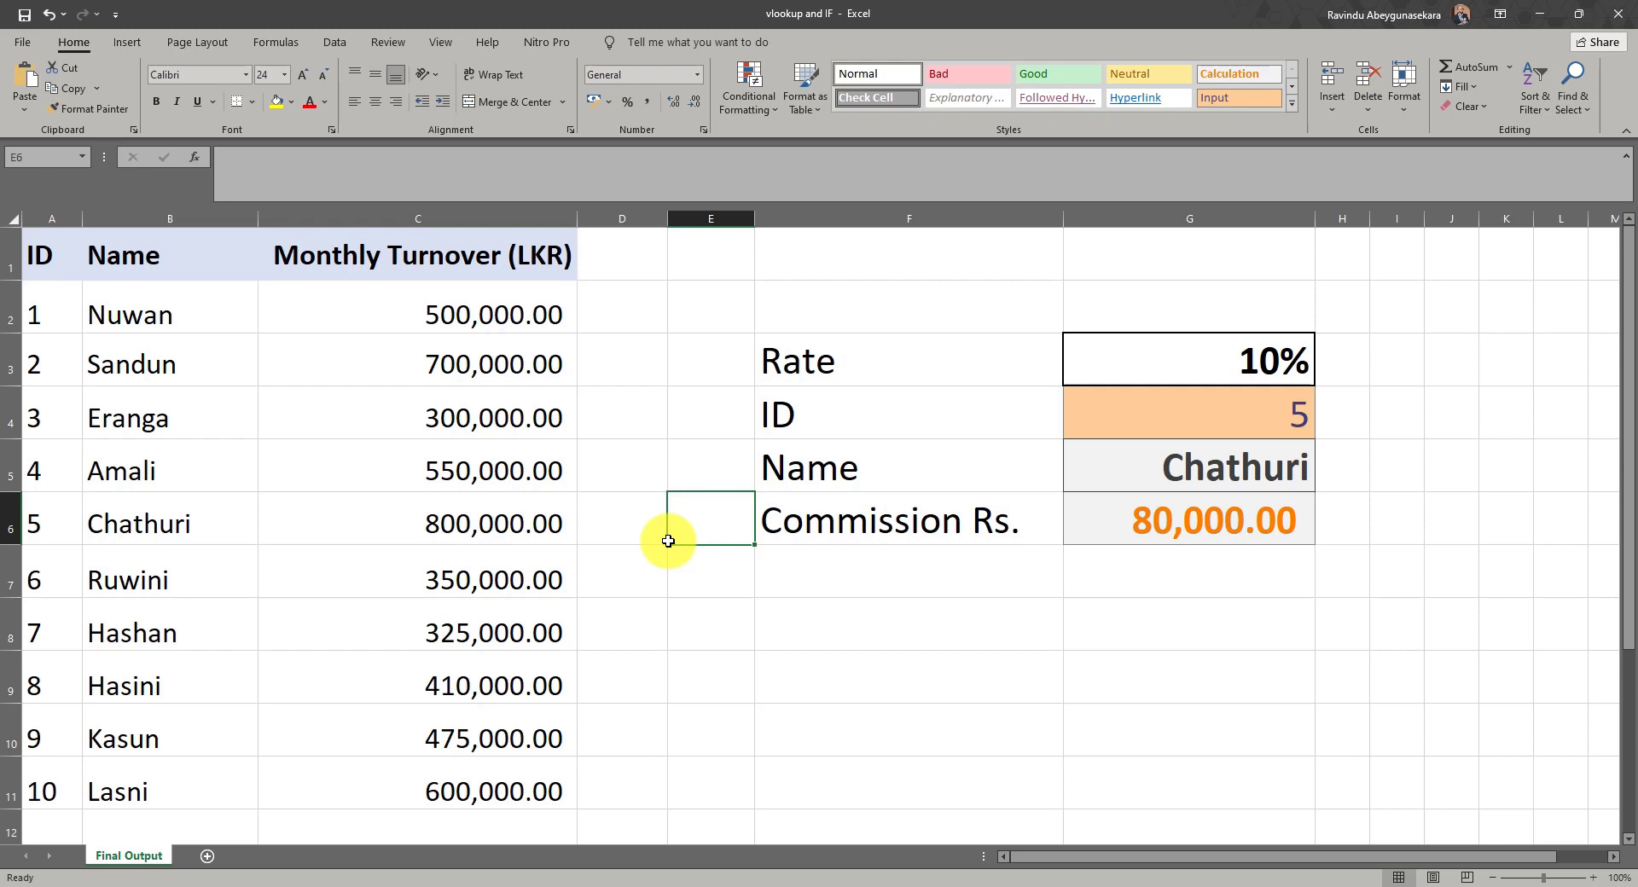
Enter the eligibility condition "TURNOVER>500000" in cell F1.
click(928, 325)
click(931, 270)
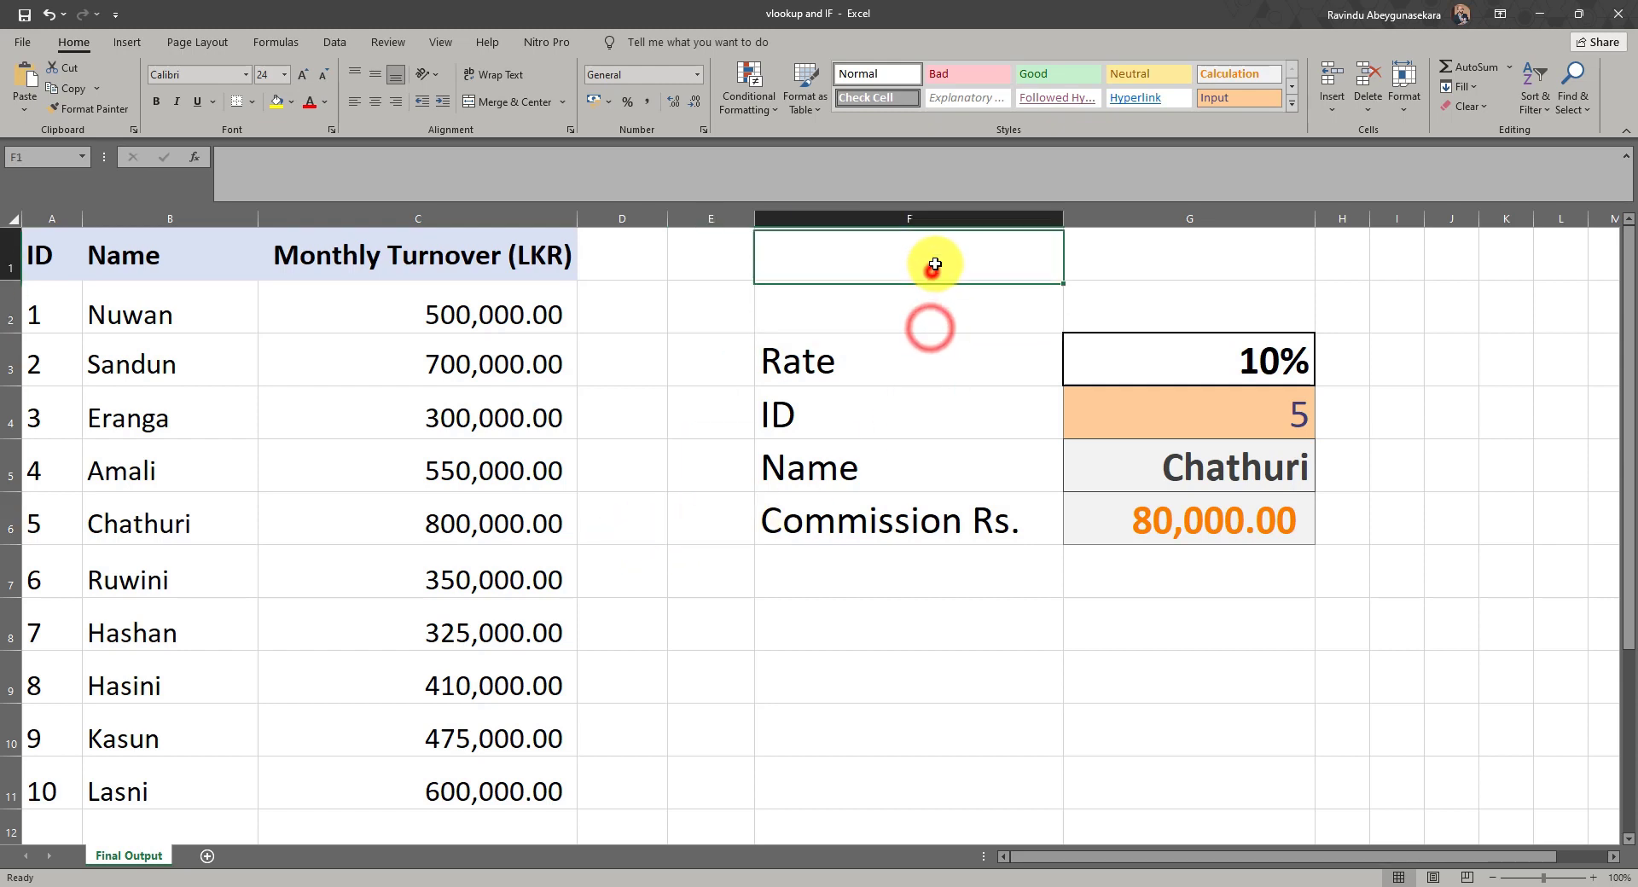
text(TURNOV)
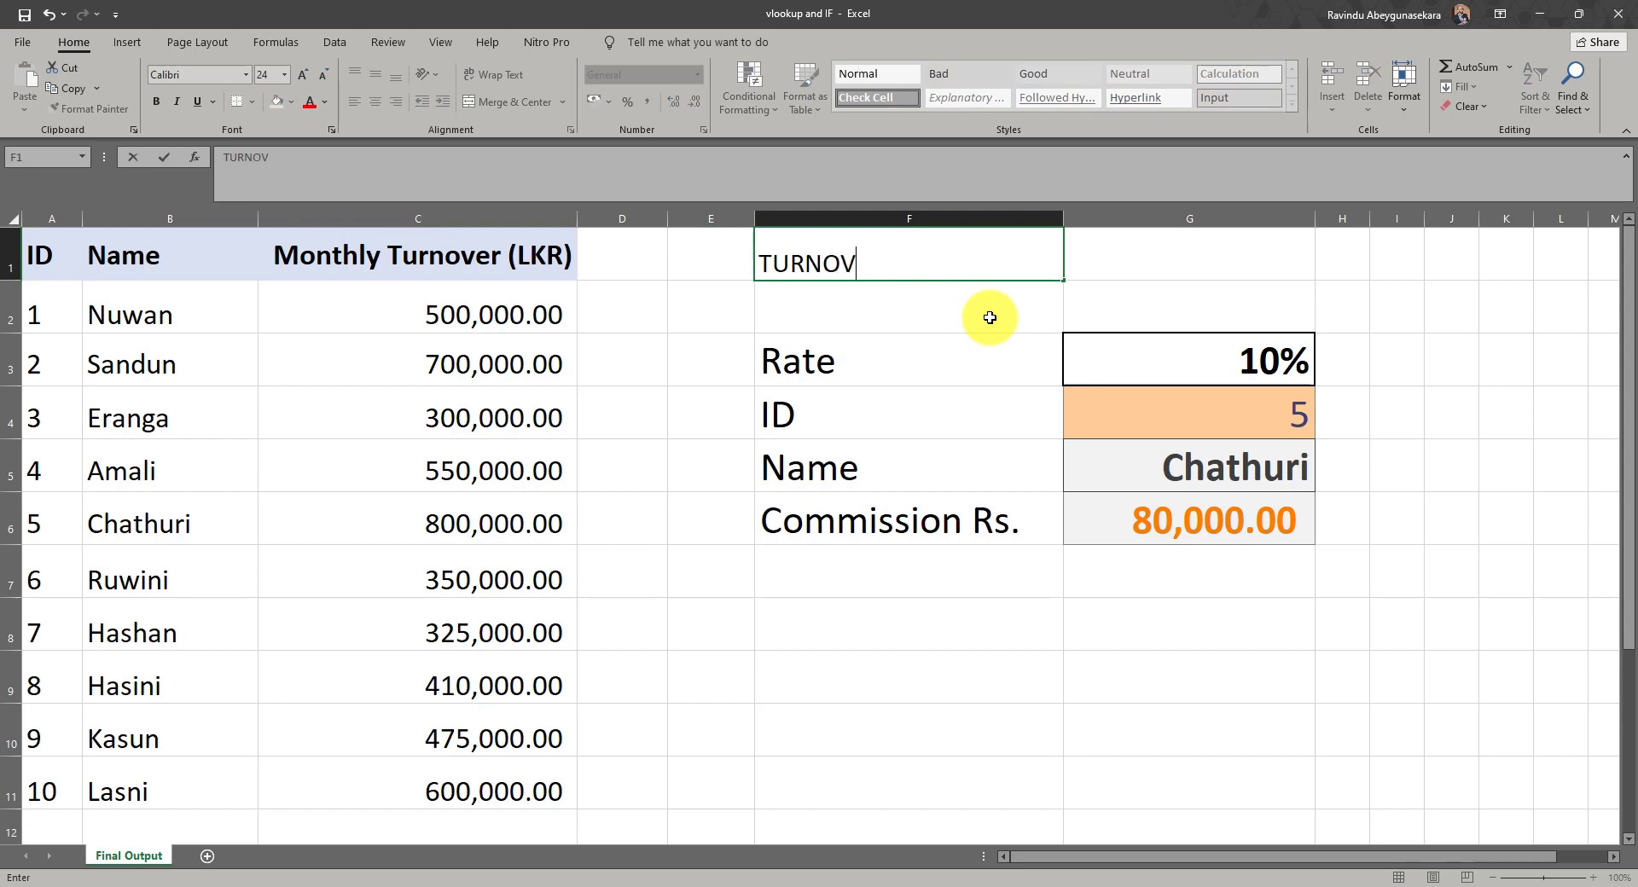
text(ER>500000)
click(960, 317)
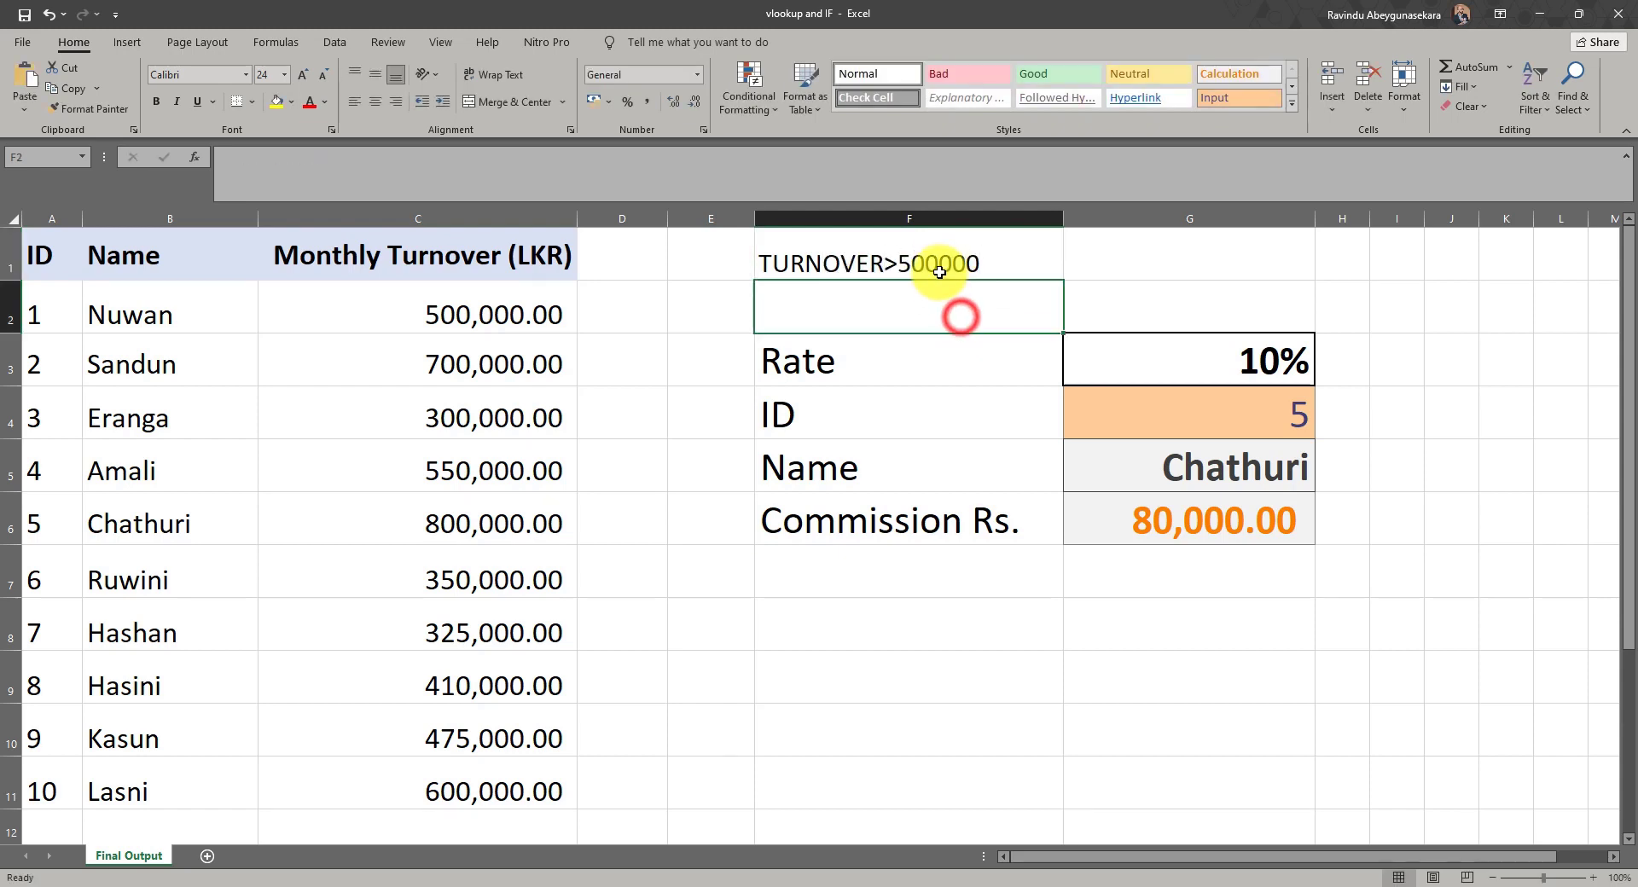
Apply the Good cell style to the turnover condition in F1 and set its font size to 24.
click(943, 264)
click(1123, 274)
click(980, 290)
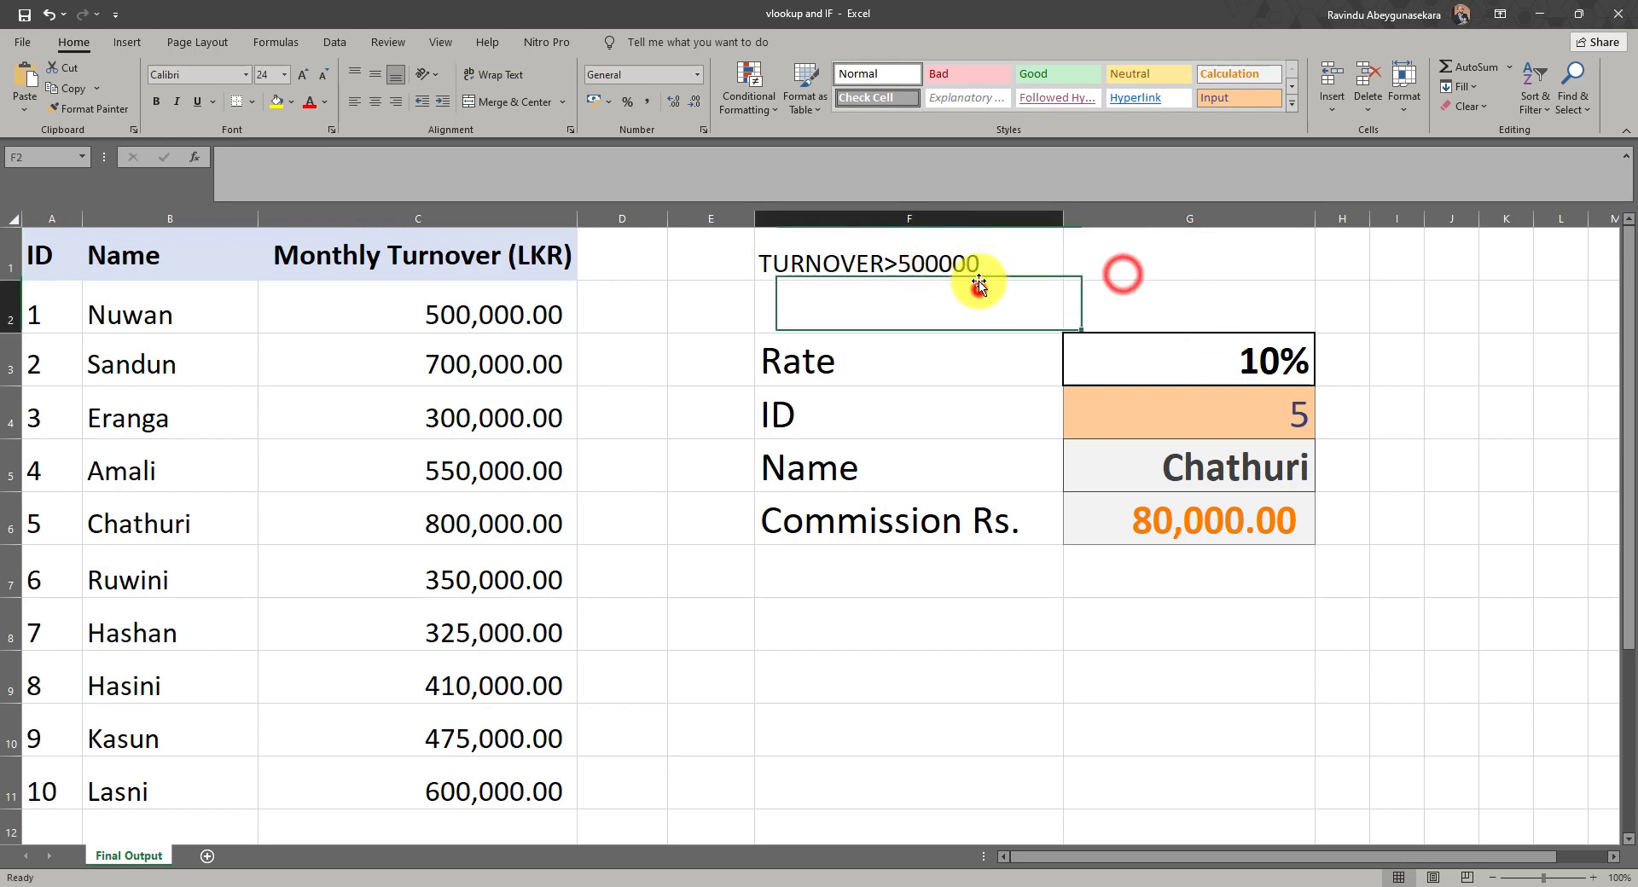
click(969, 265)
click(1057, 72)
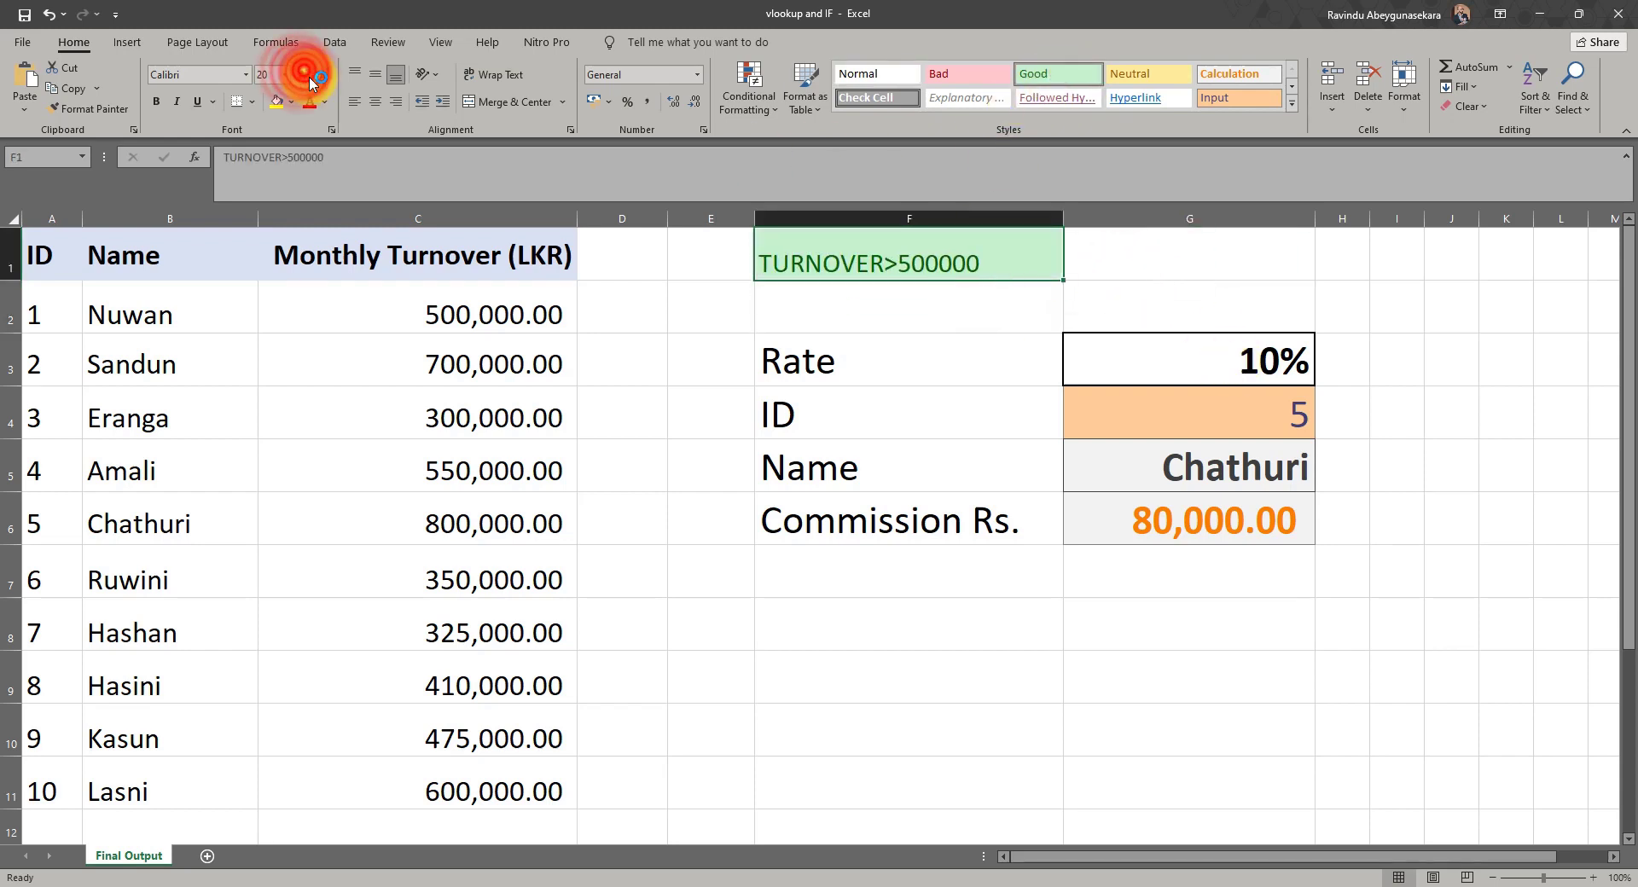
click(925, 287)
click(955, 264)
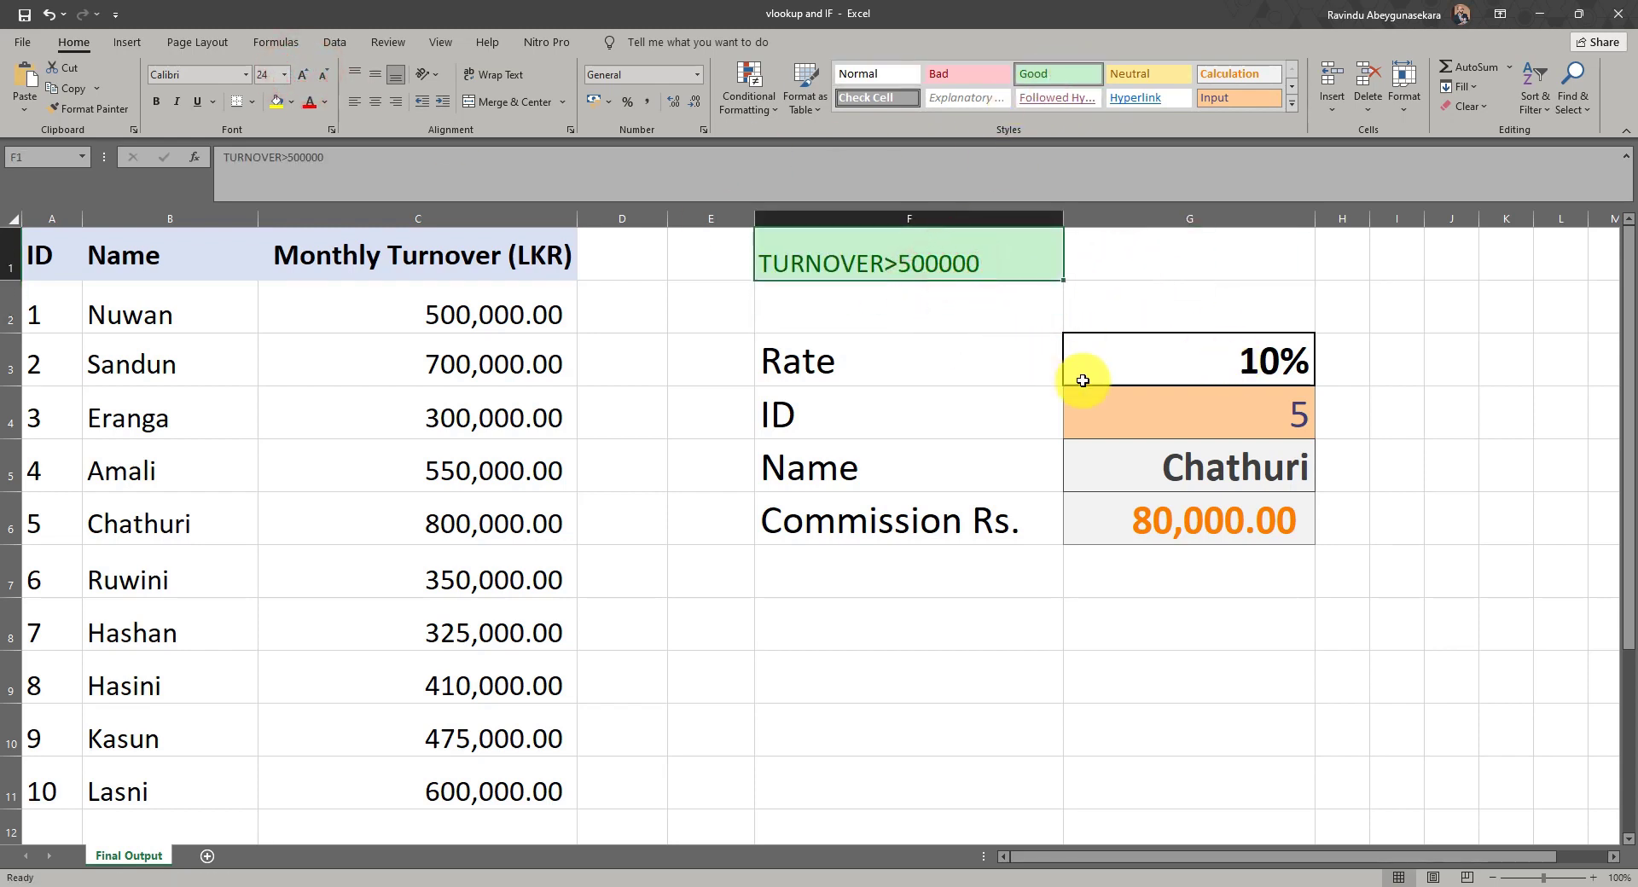
click(1143, 576)
click(932, 694)
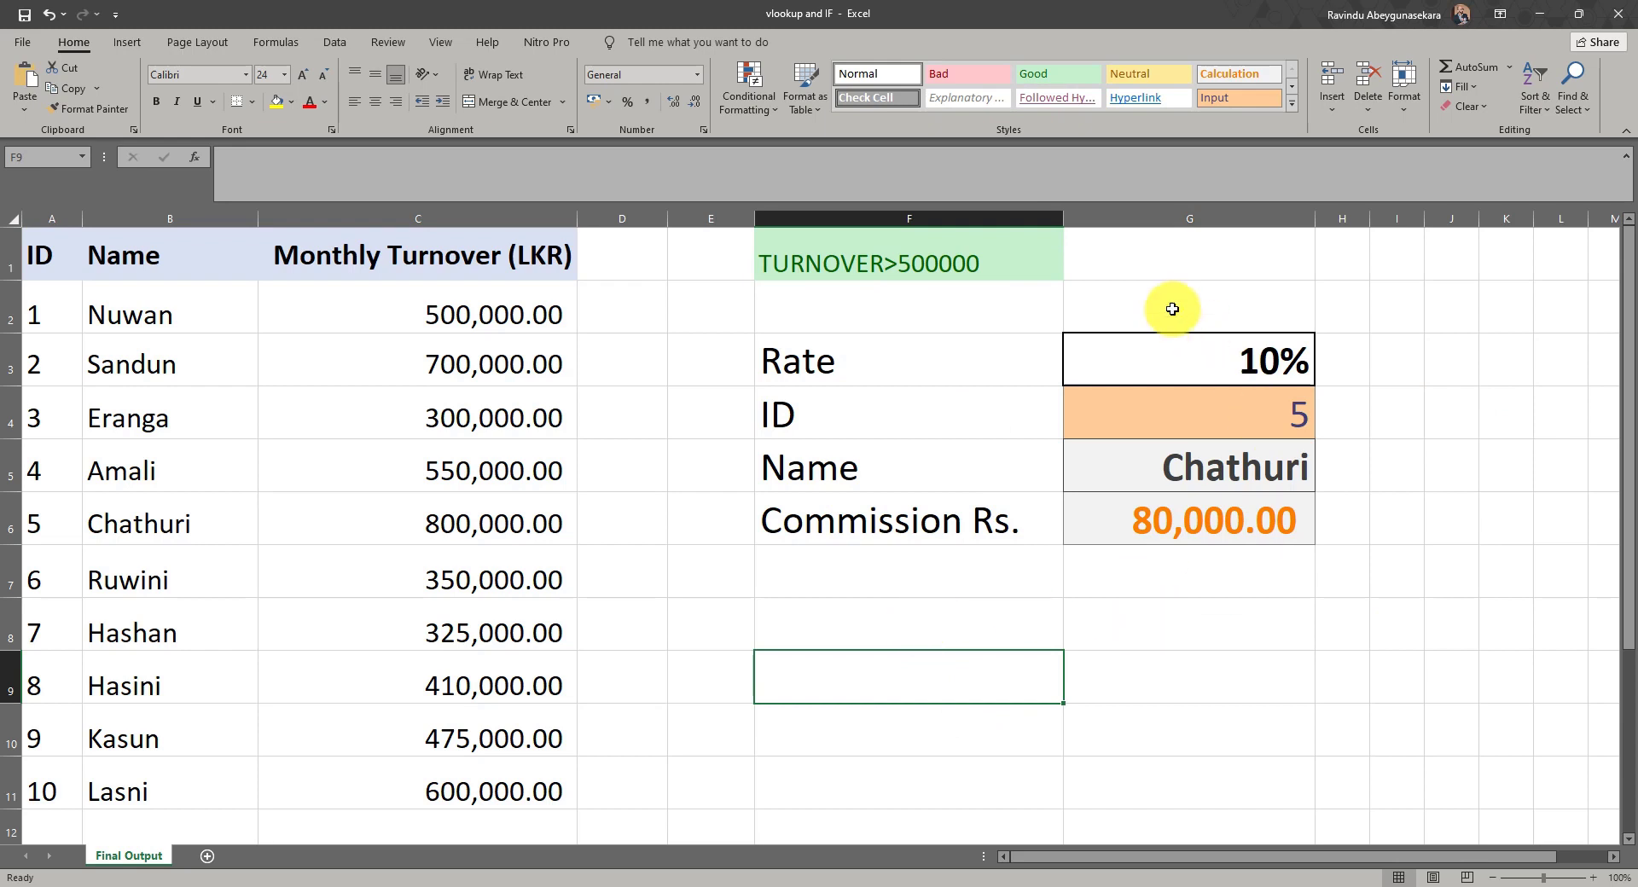
click(1147, 574)
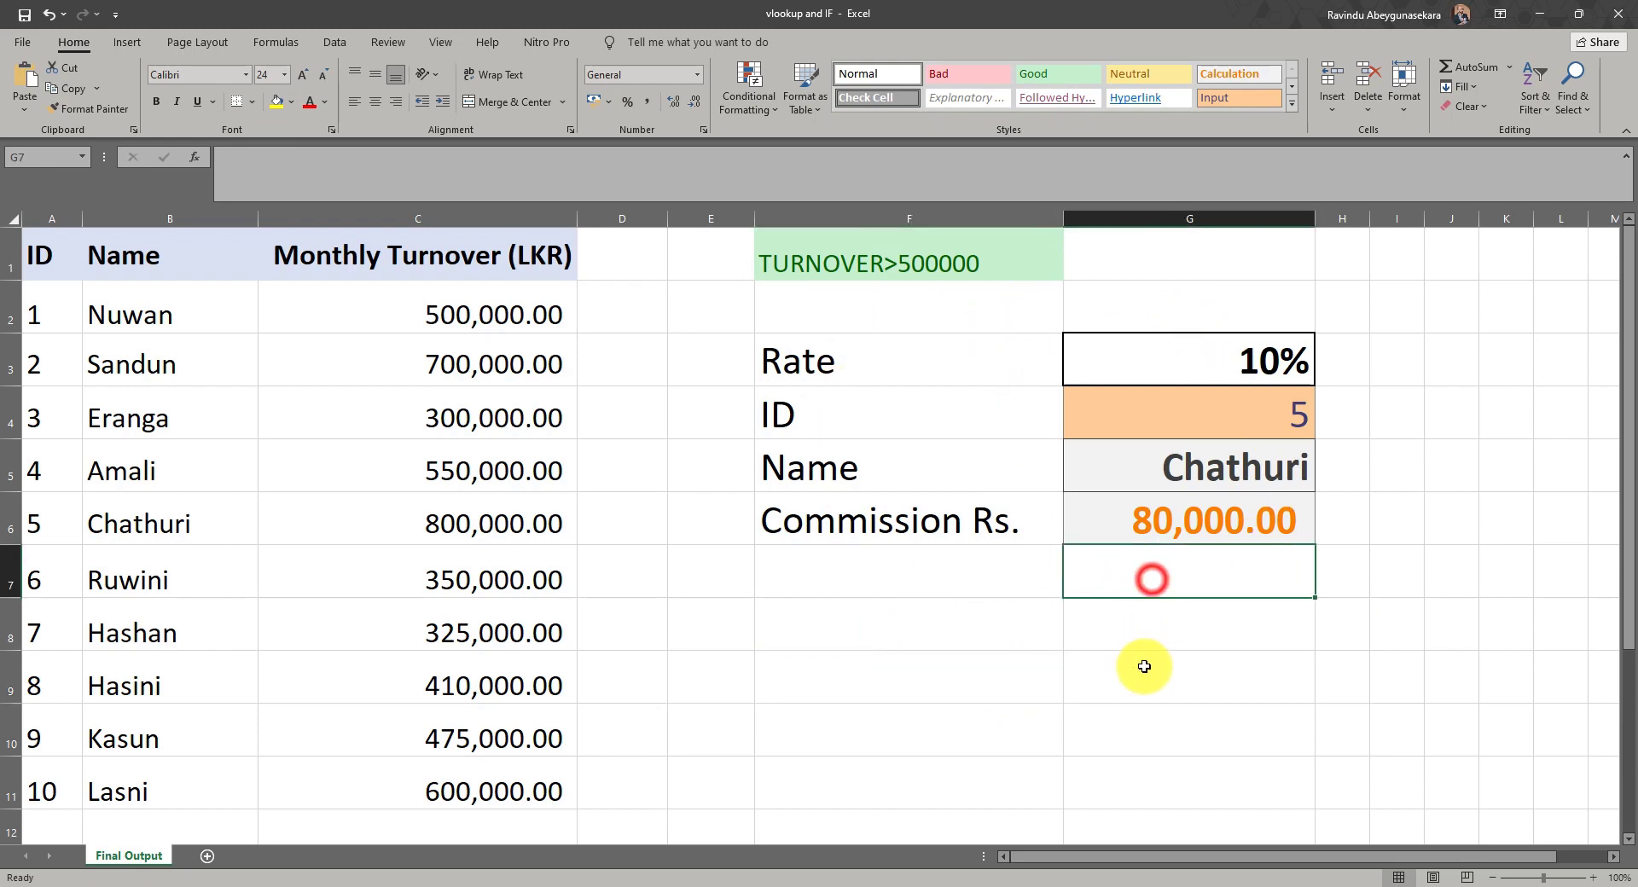
Set the lookup ID in G4 to 6 and check the name and commission against that ID's row in the turnover table.
click(896, 421)
click(1292, 430)
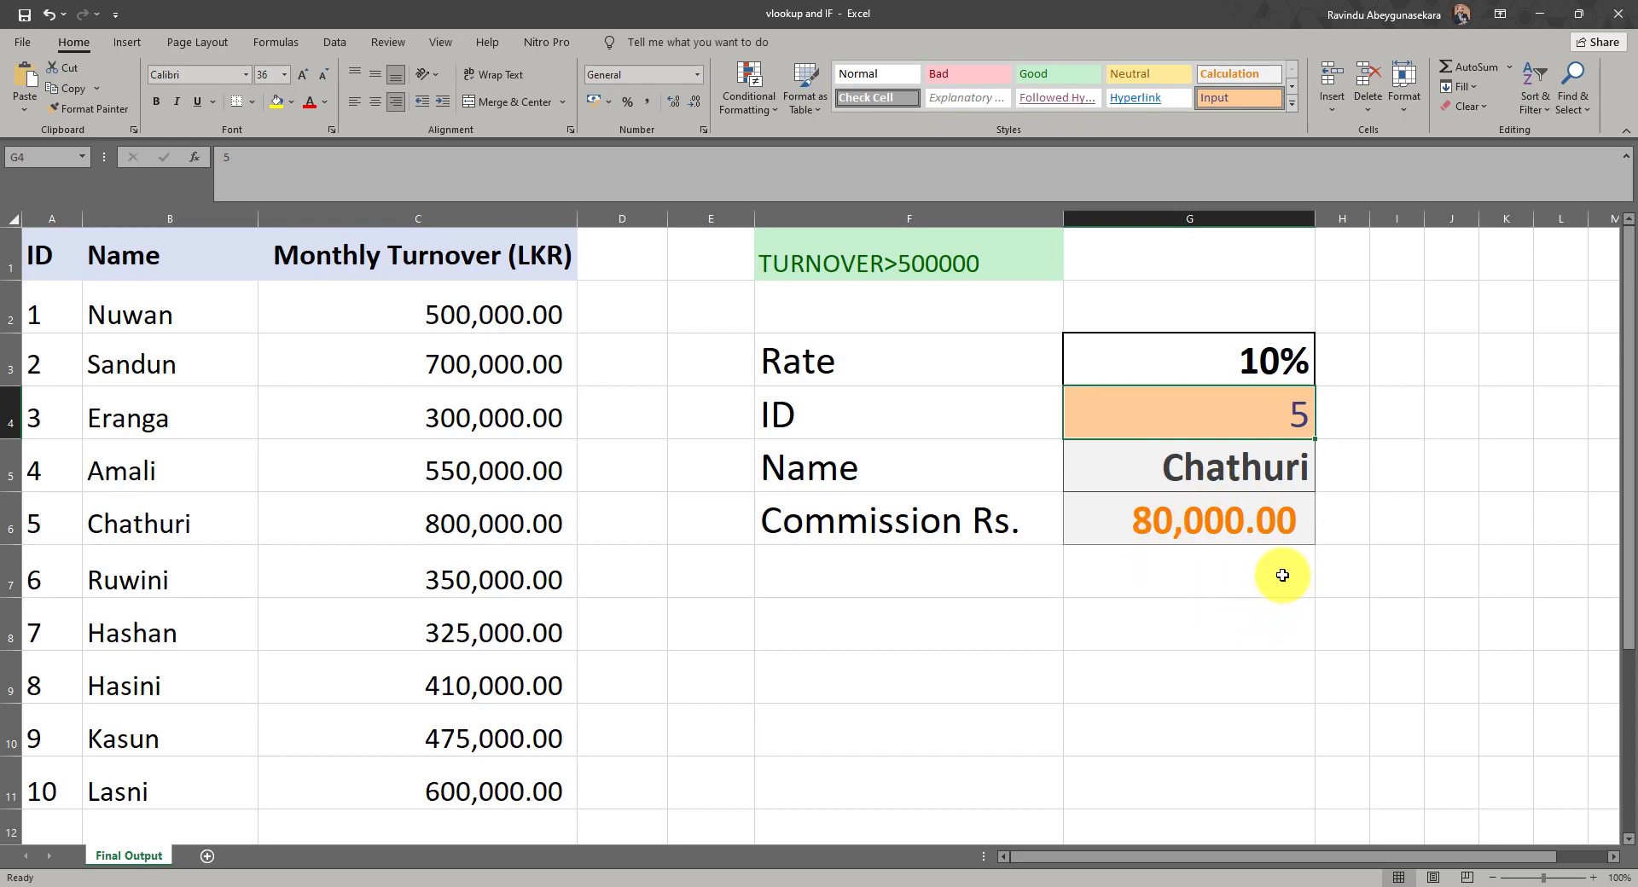
click(1278, 642)
click(1271, 404)
text(6)
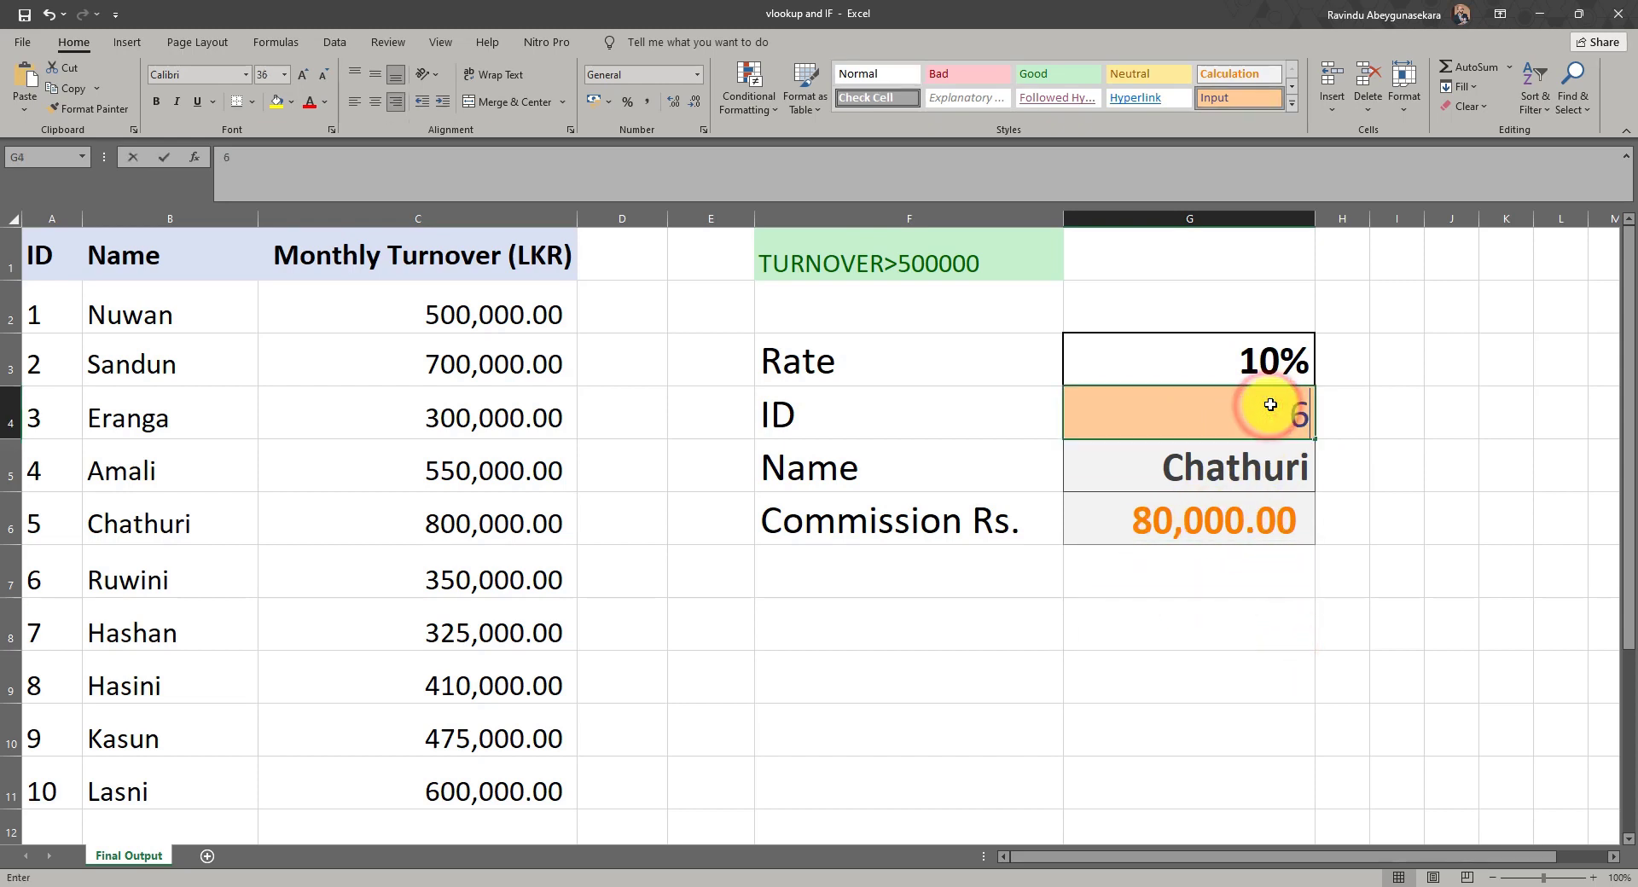
key(Return)
click(1228, 462)
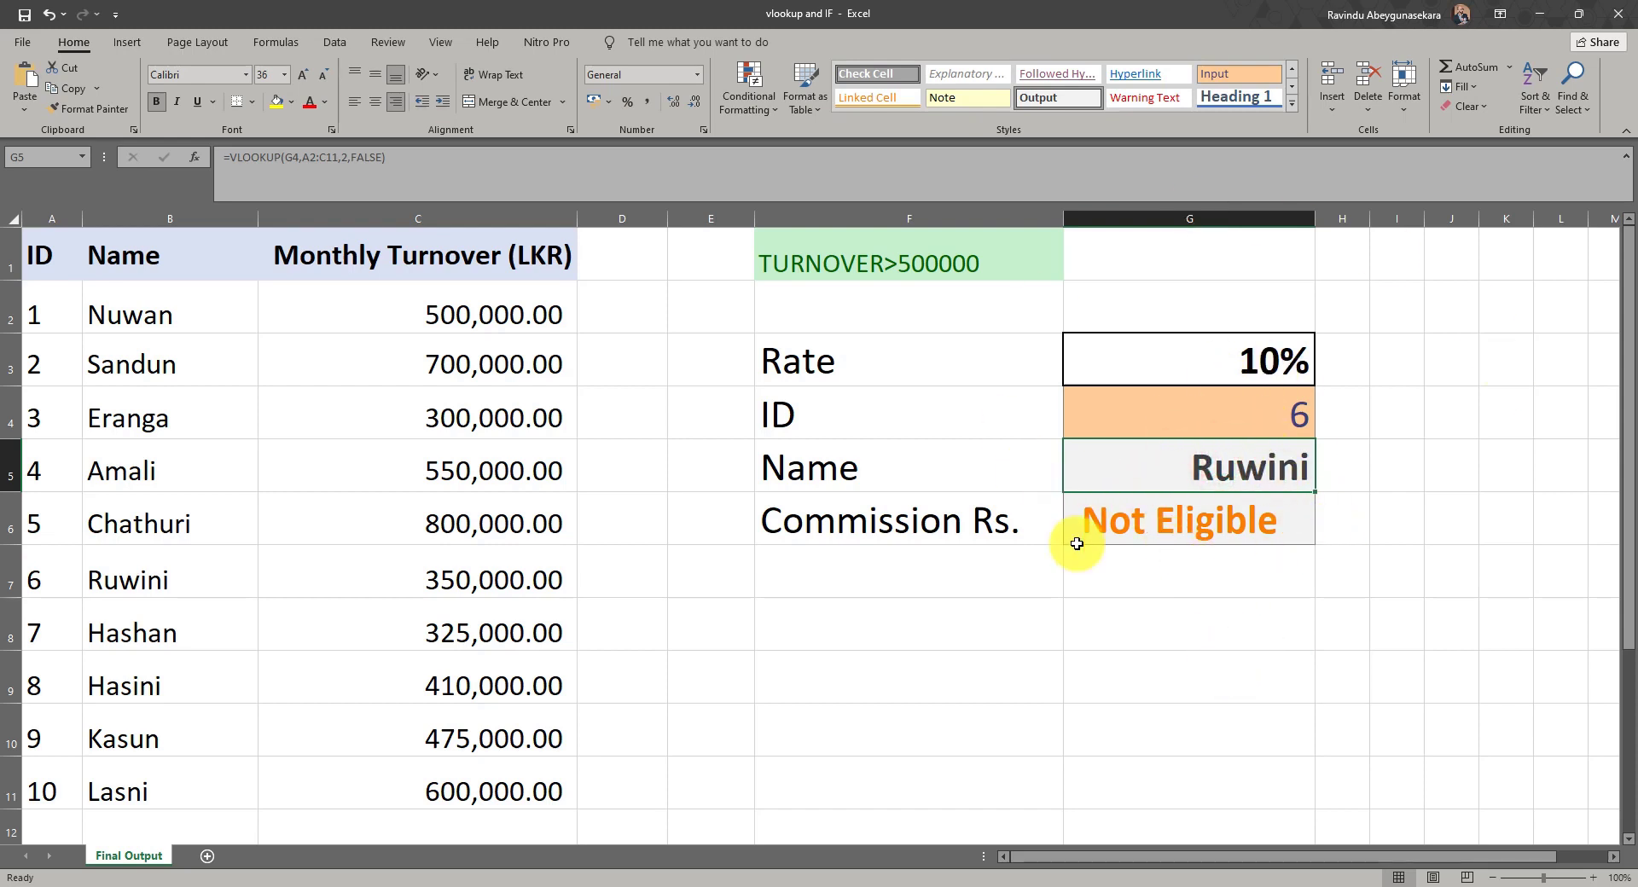
click(1208, 522)
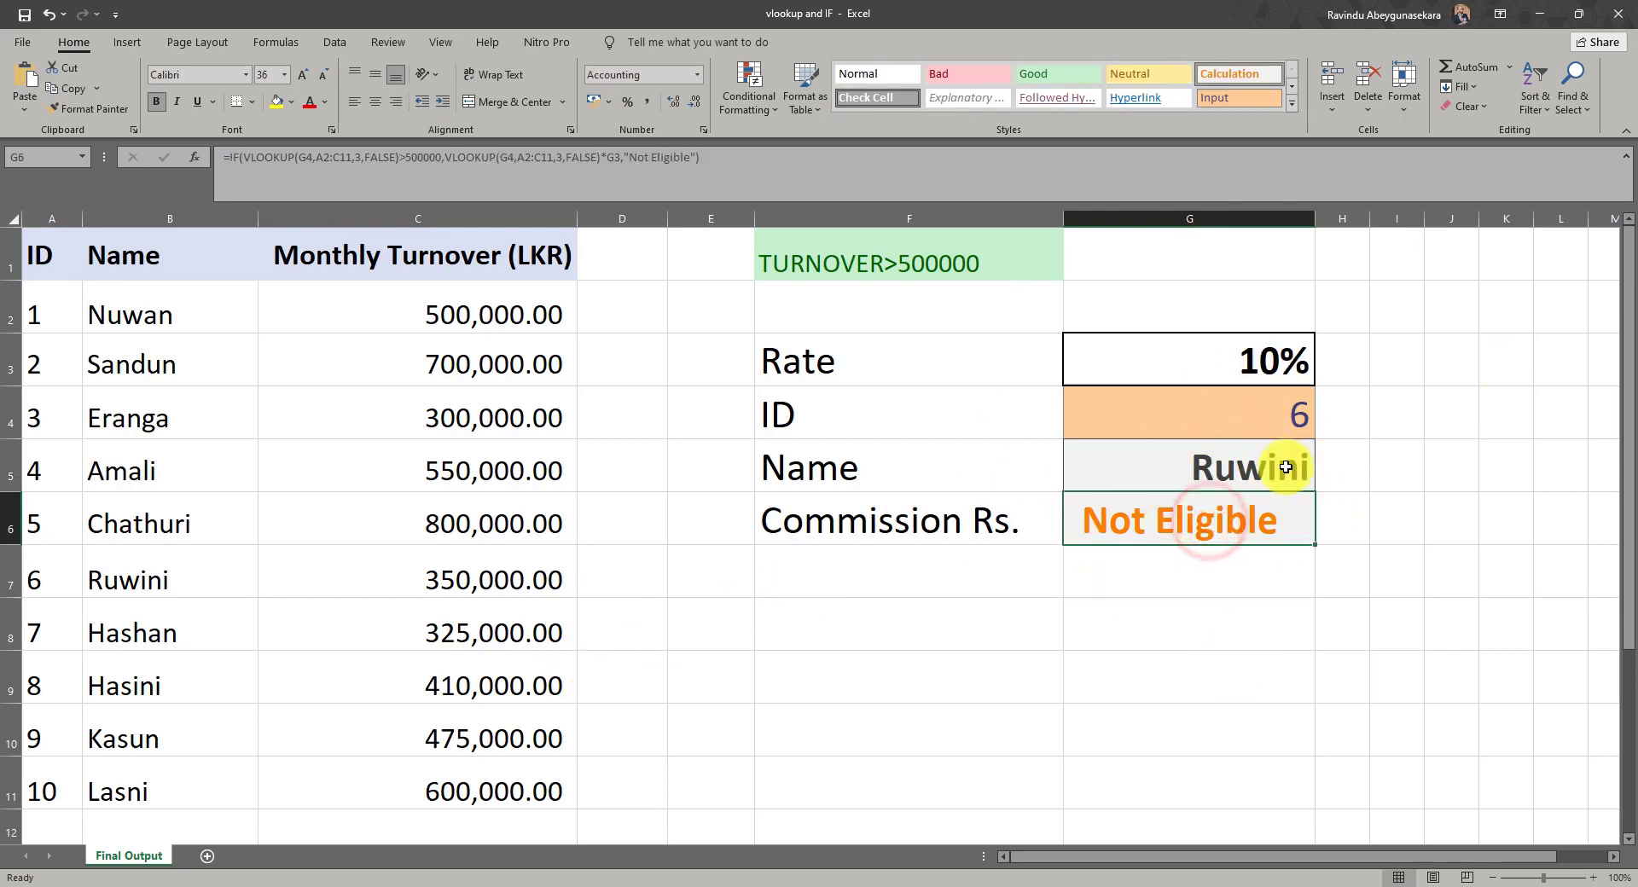
click(138, 583)
click(485, 580)
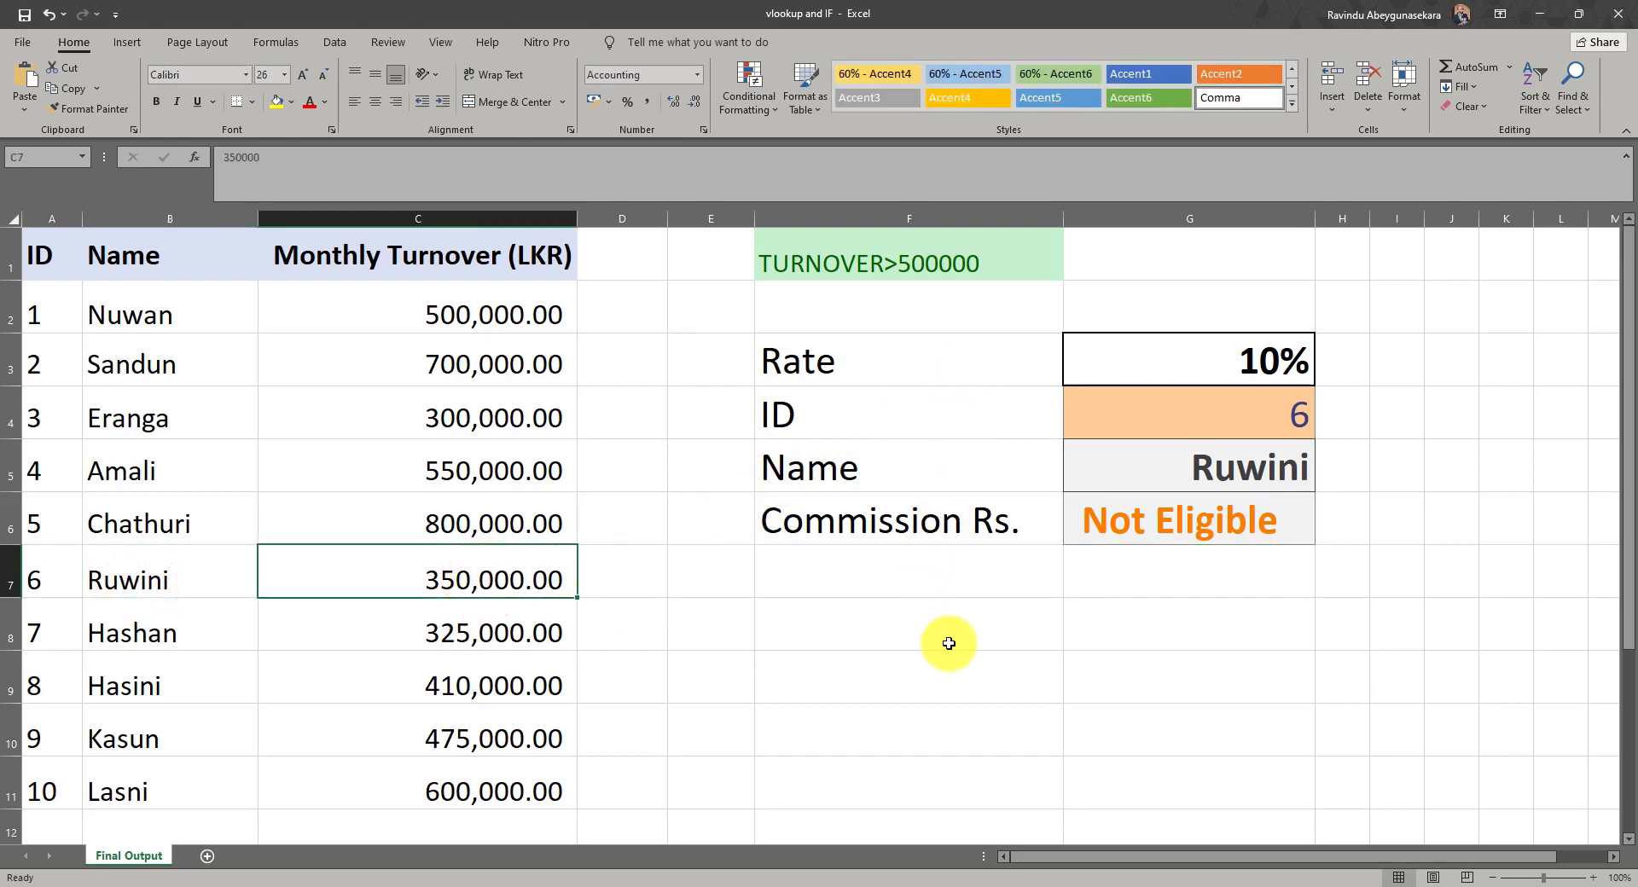
Set the lookup ID in G4 to 2.
click(1177, 411)
text(2)
key(Return)
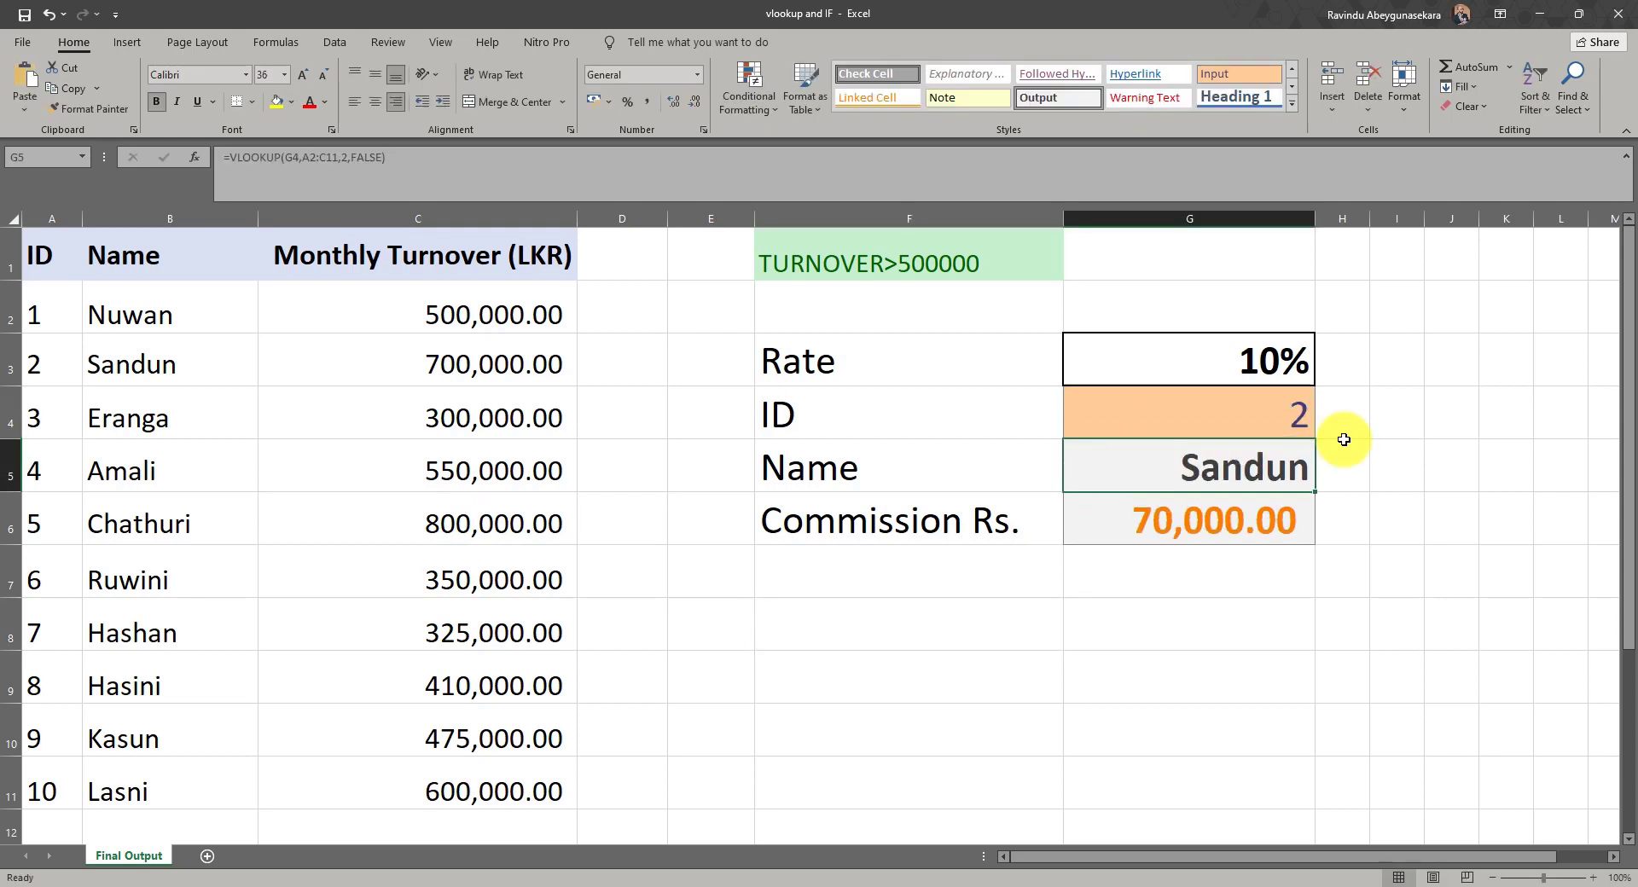
Compare the commission in G6 with the rate in G3 and the monthly turnover of ID 2 in the table.
click(1175, 520)
click(1211, 620)
click(1194, 533)
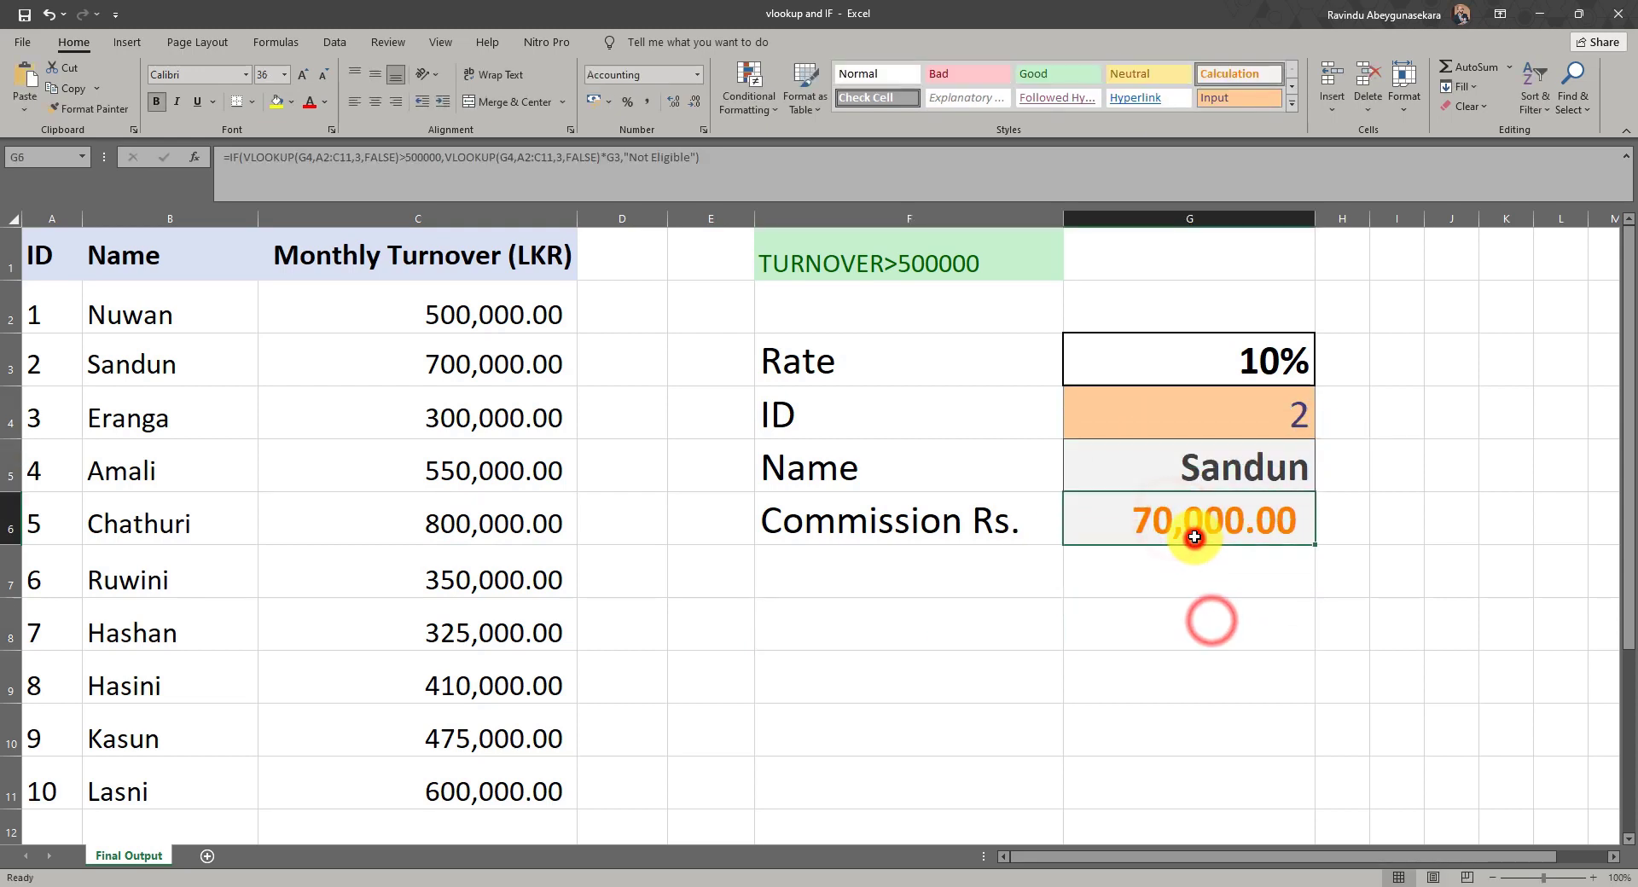
click(1248, 604)
click(1216, 527)
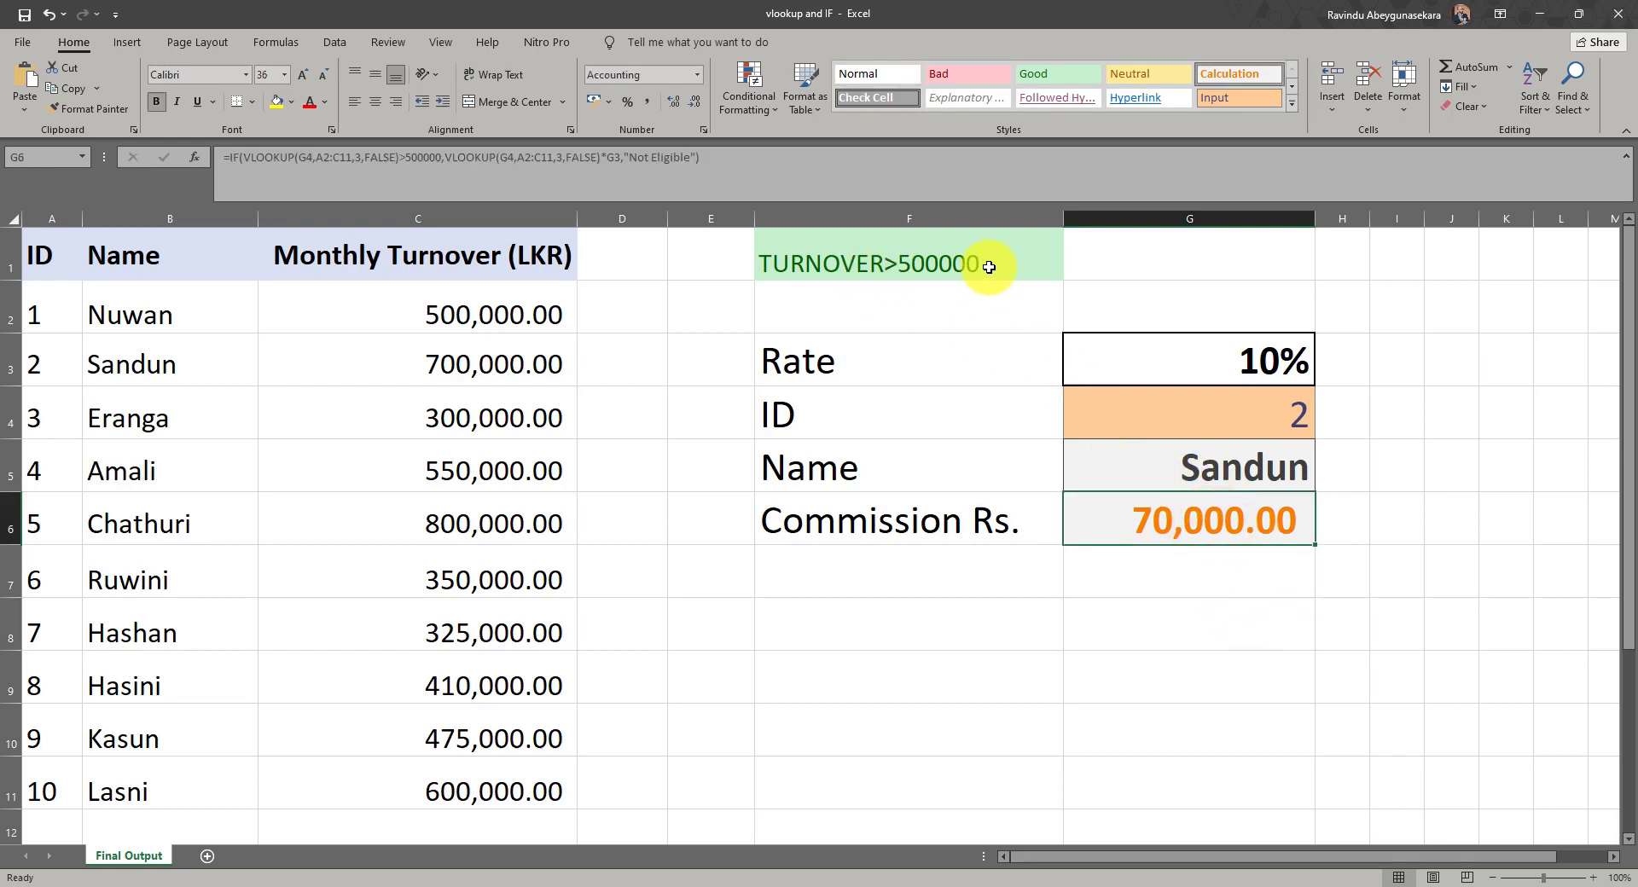
click(1227, 361)
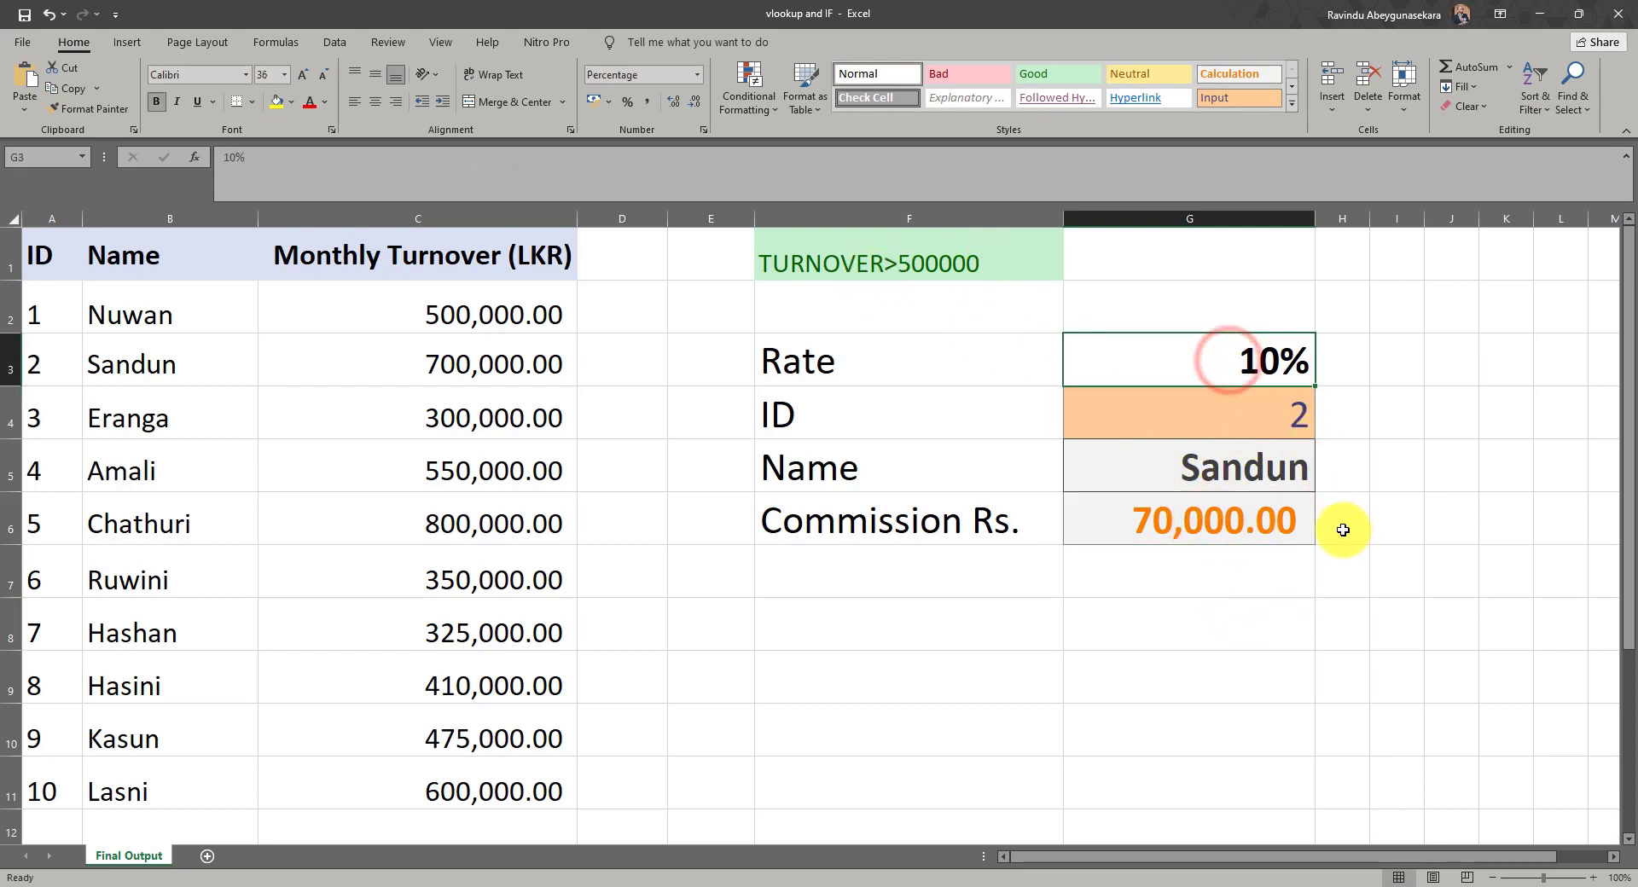
click(1245, 529)
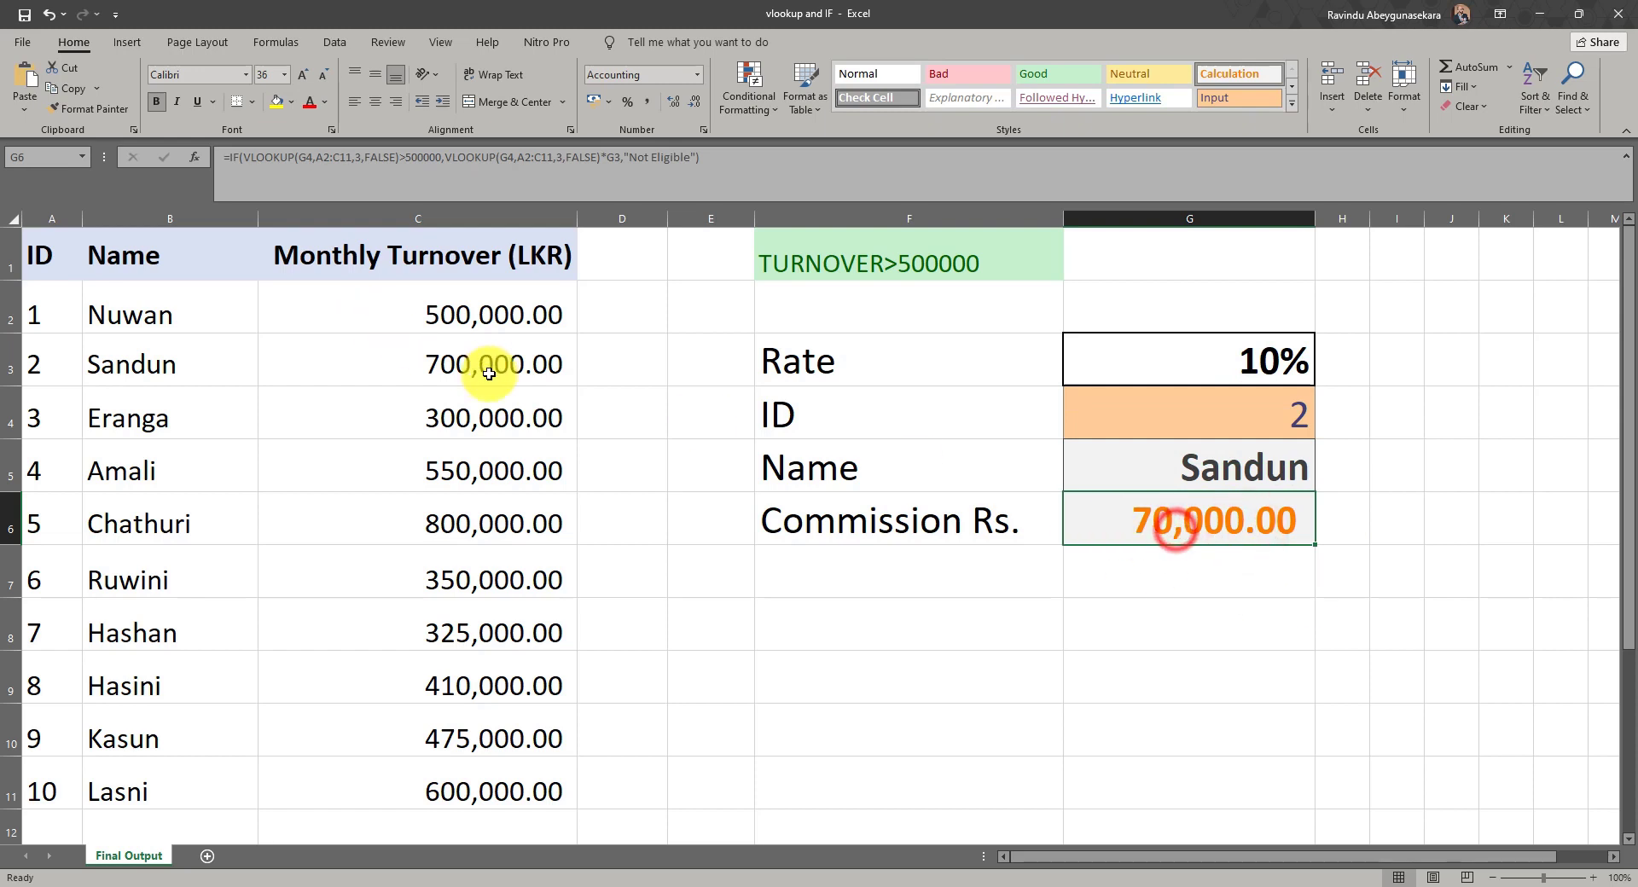
click(448, 363)
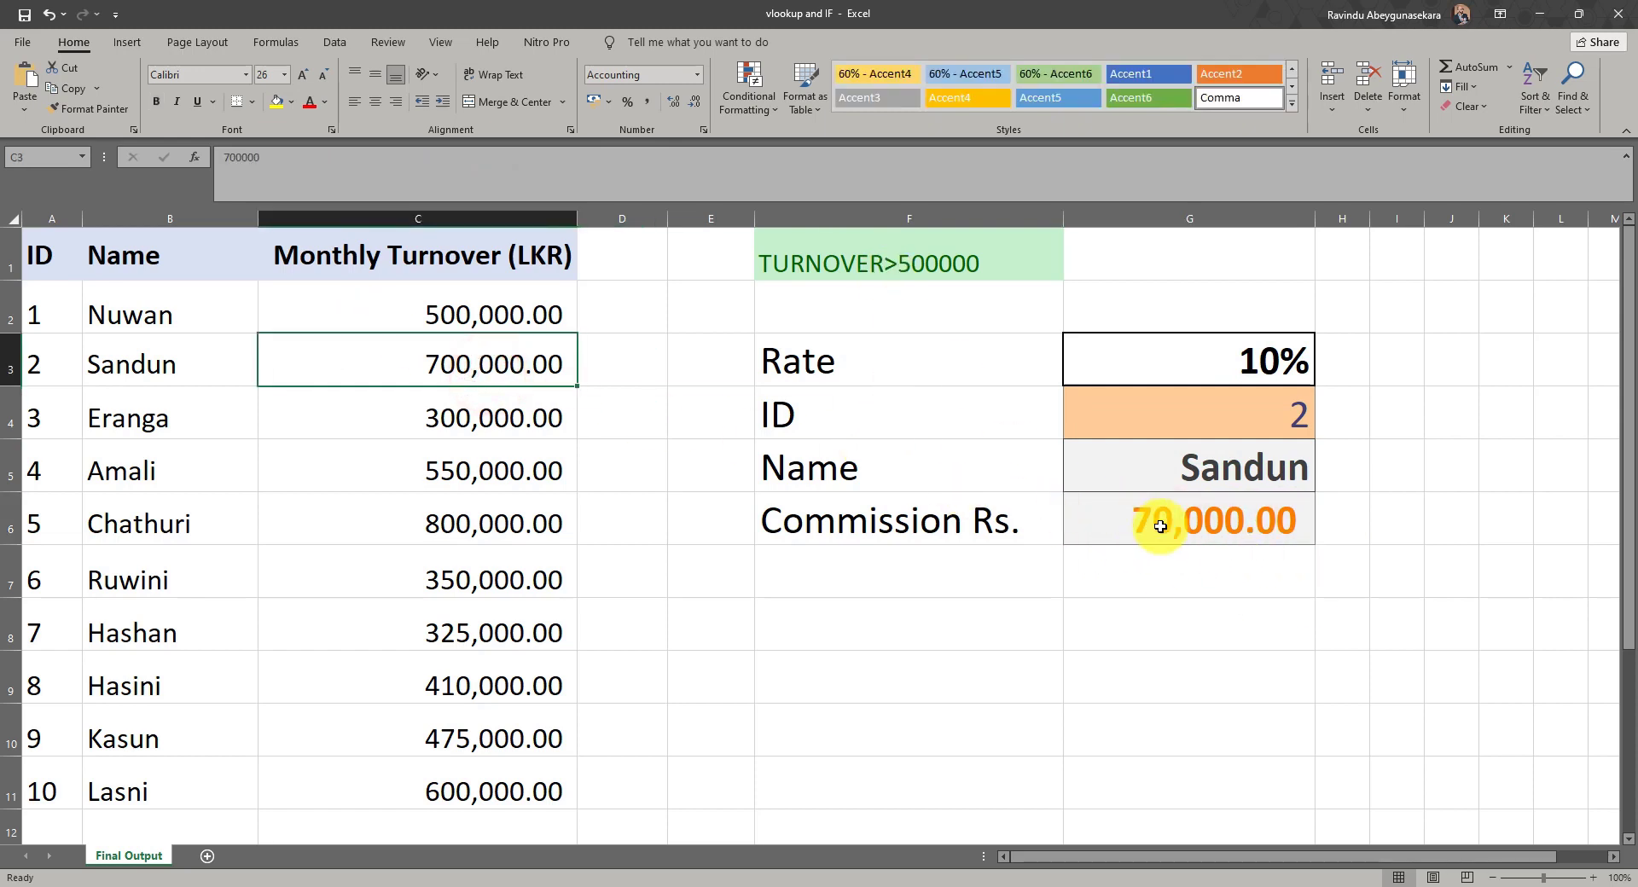
click(1111, 522)
click(987, 638)
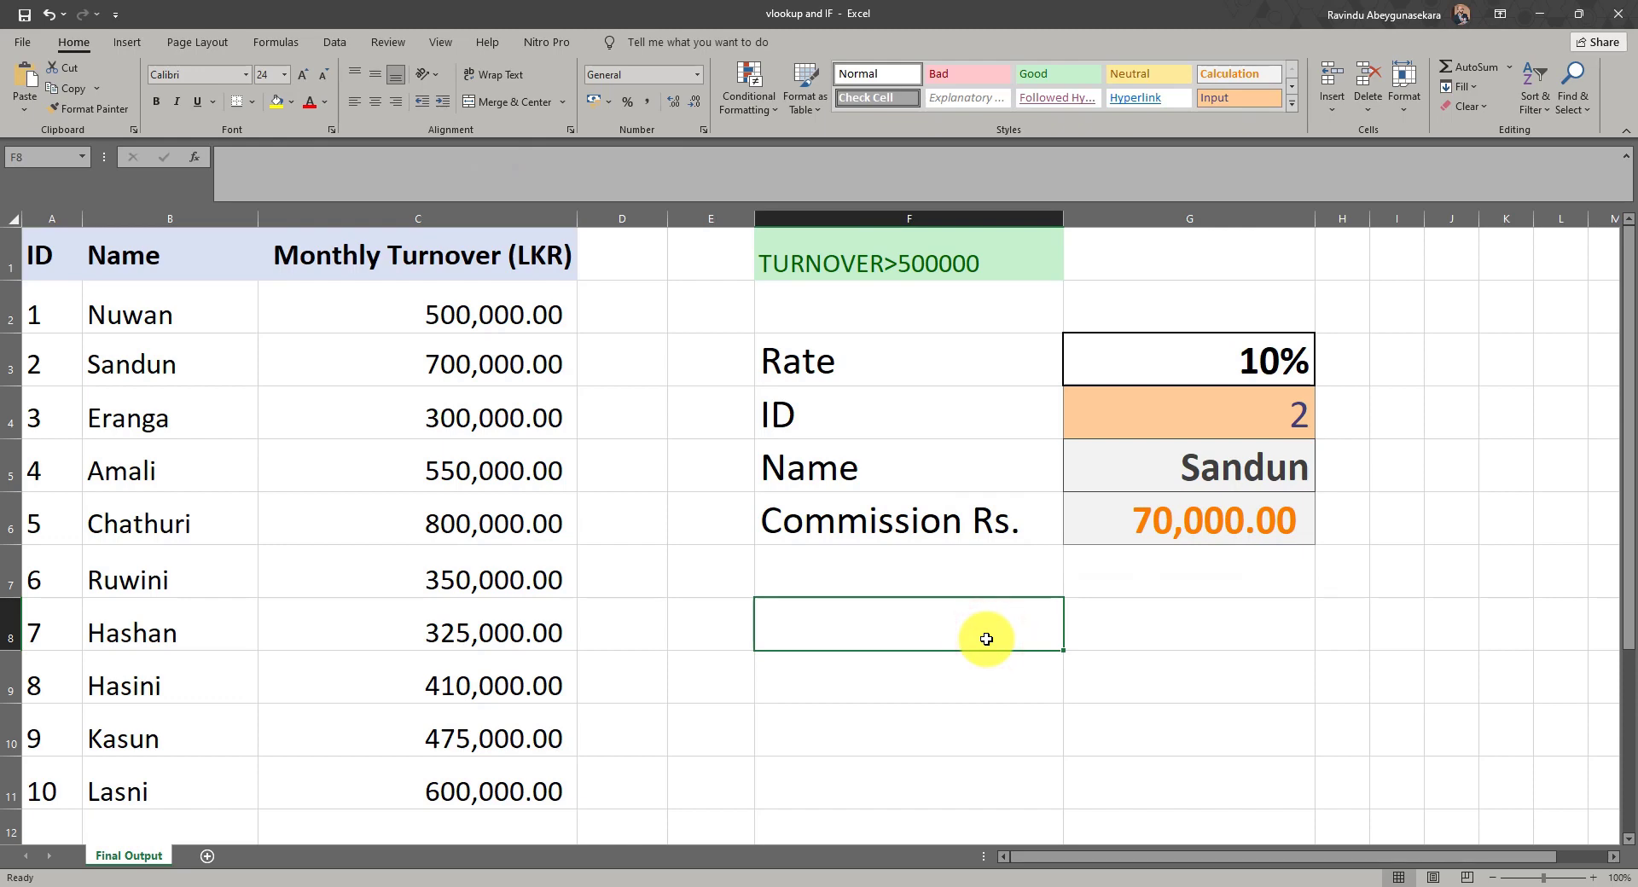
Examine the nested IF and VLOOKUP formula behind the commission in G6, leaving it unmodified.
click(1177, 519)
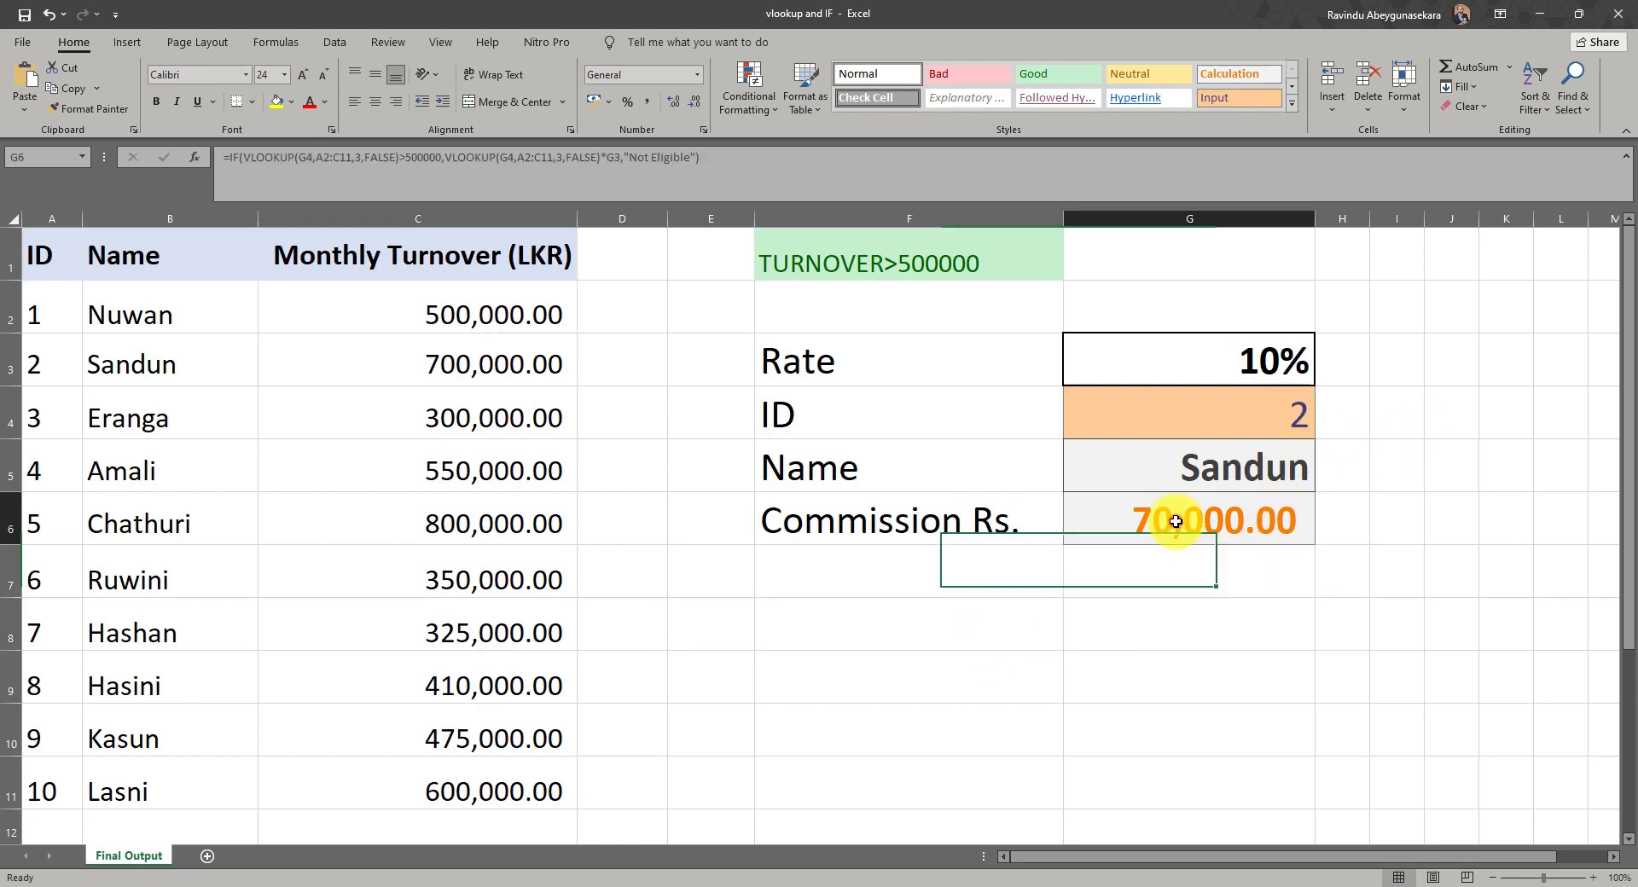
triple_click(749, 161)
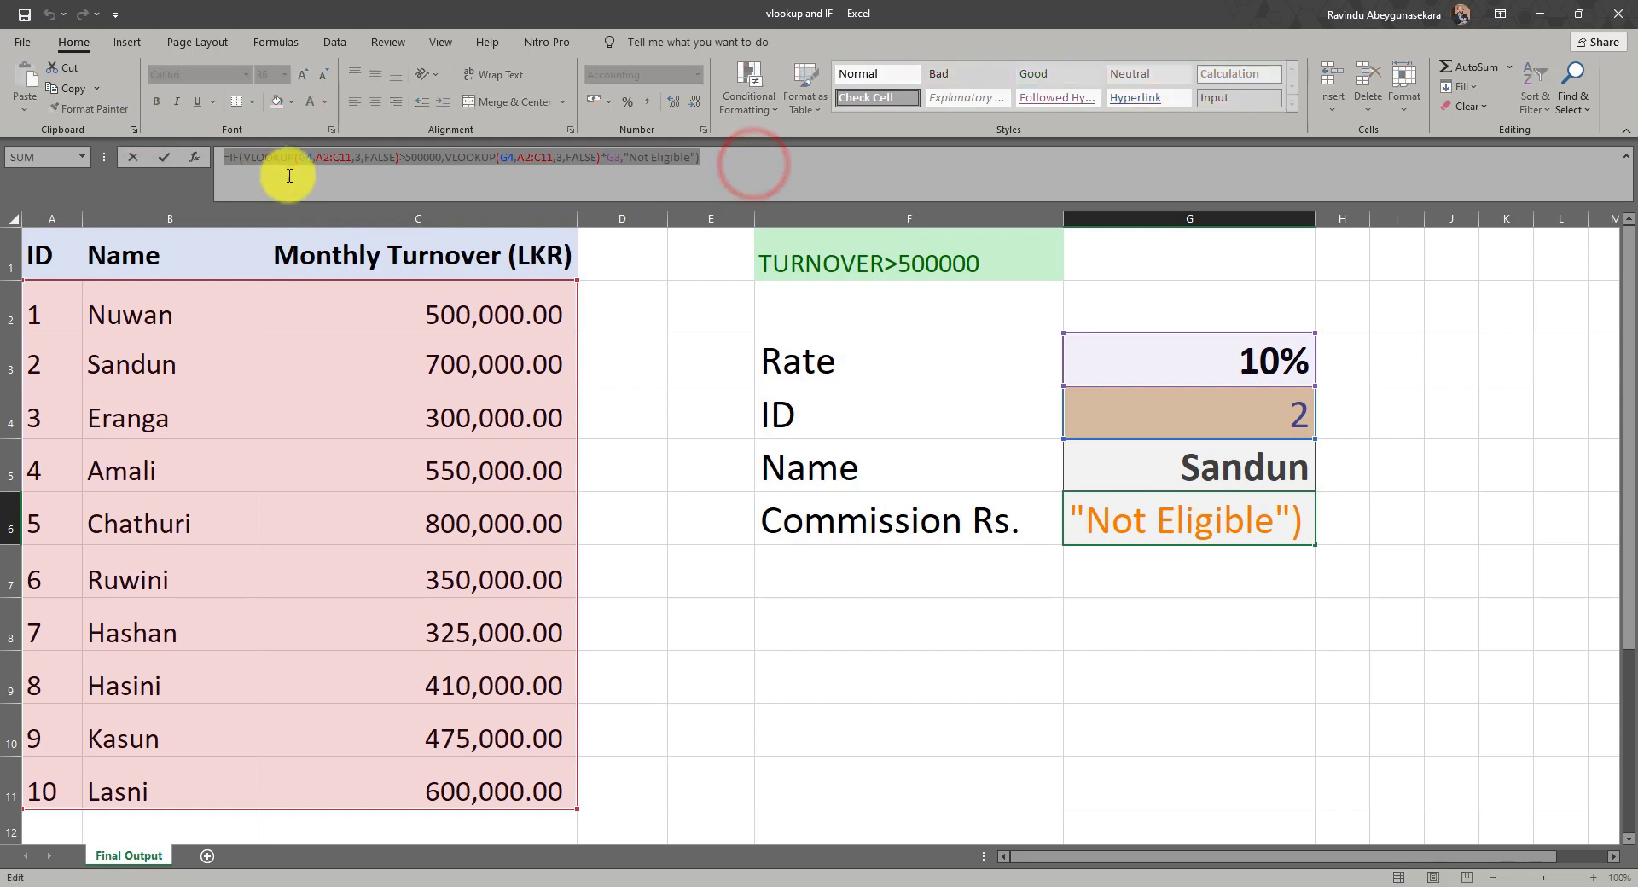
click(784, 160)
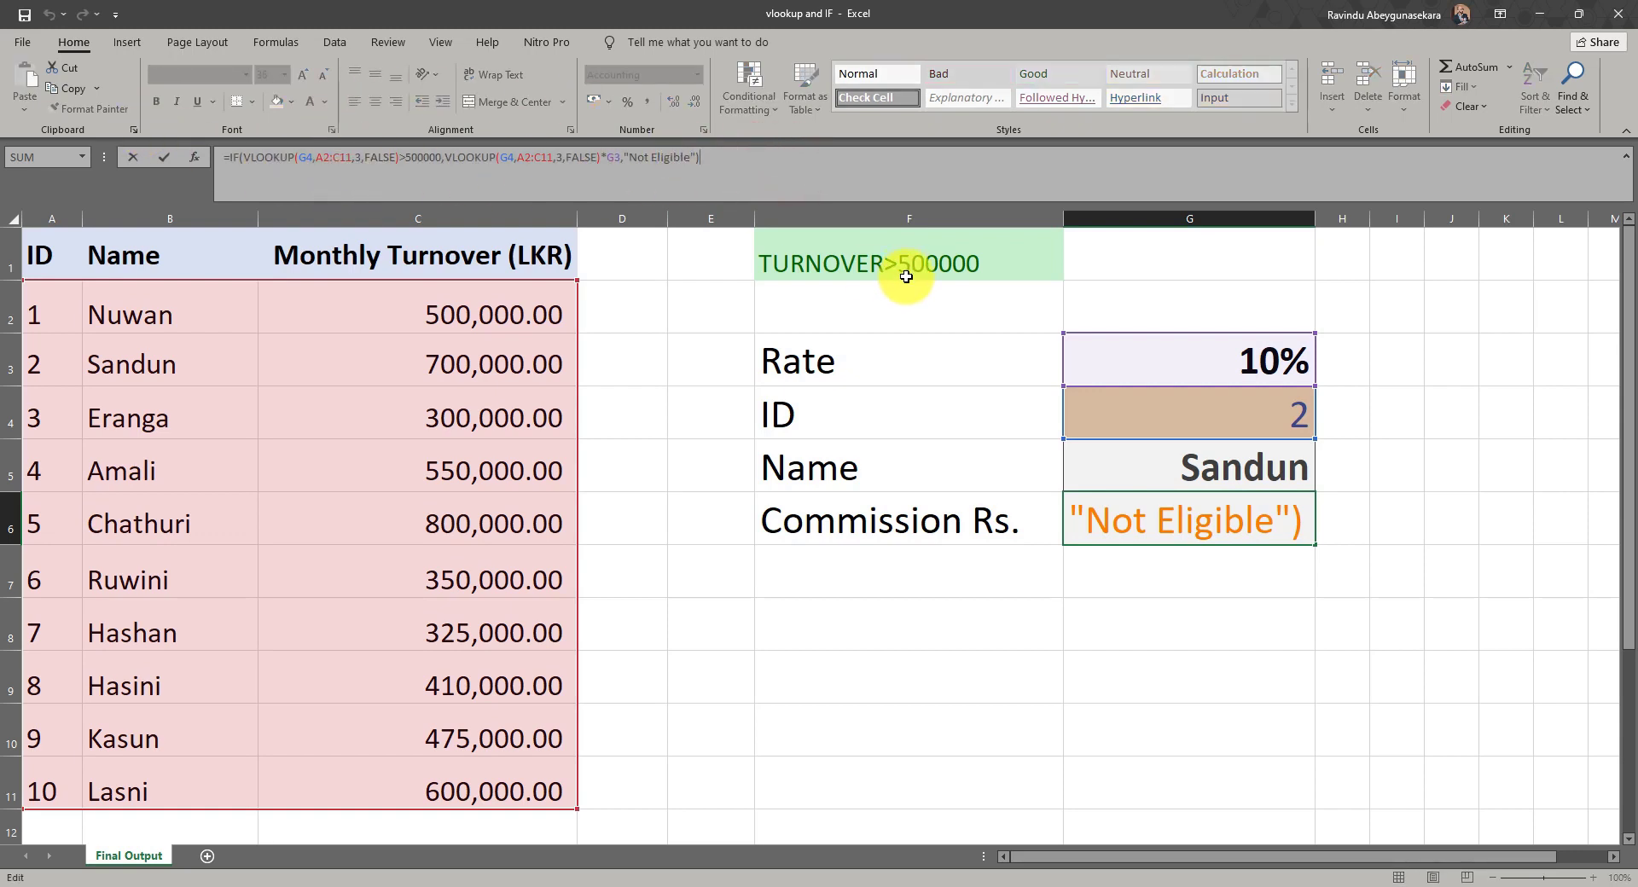
key(ctrl+Return)
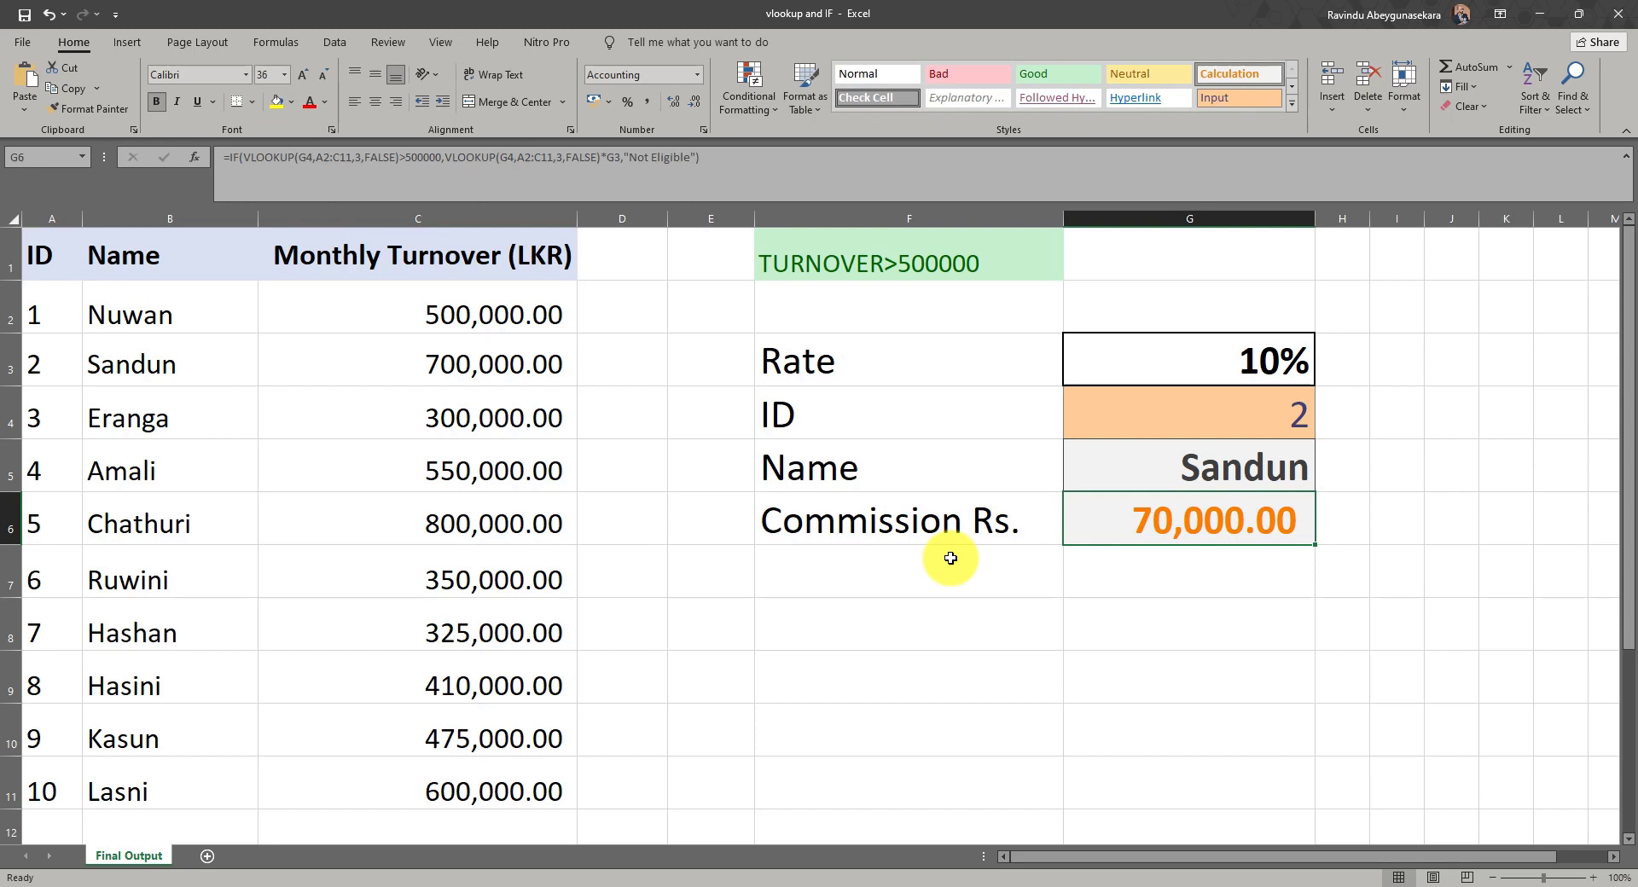
Switch to the PowerPoint presentation, start the slide show from the EXAMPLE slide and advance to the IF syntax slide.
click(1265, 621)
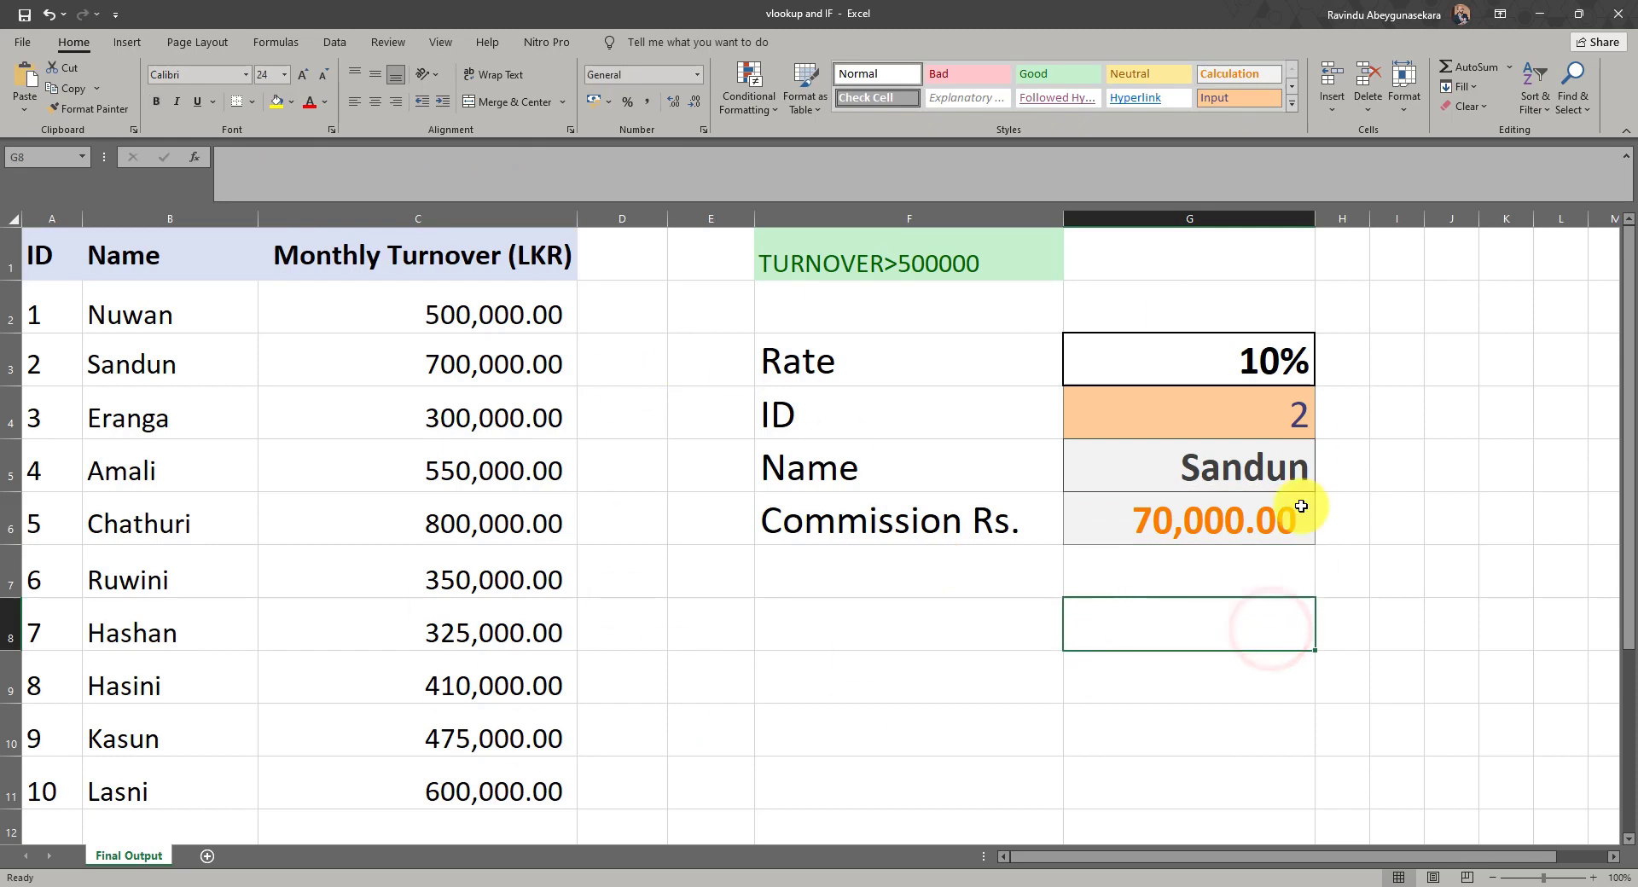
click(971, 607)
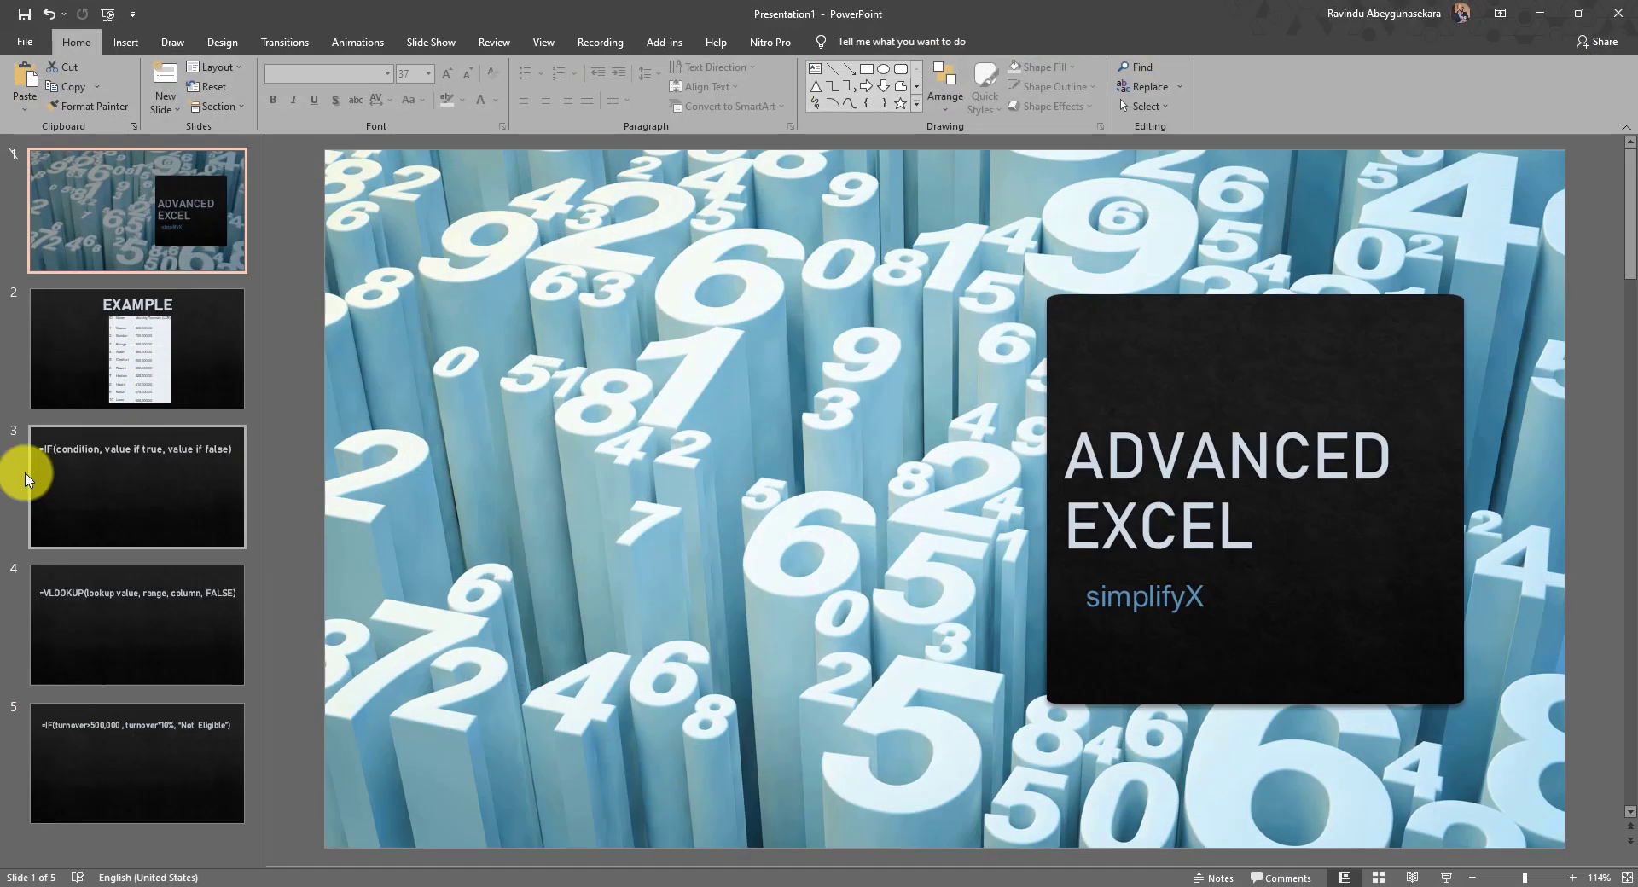
click(136, 394)
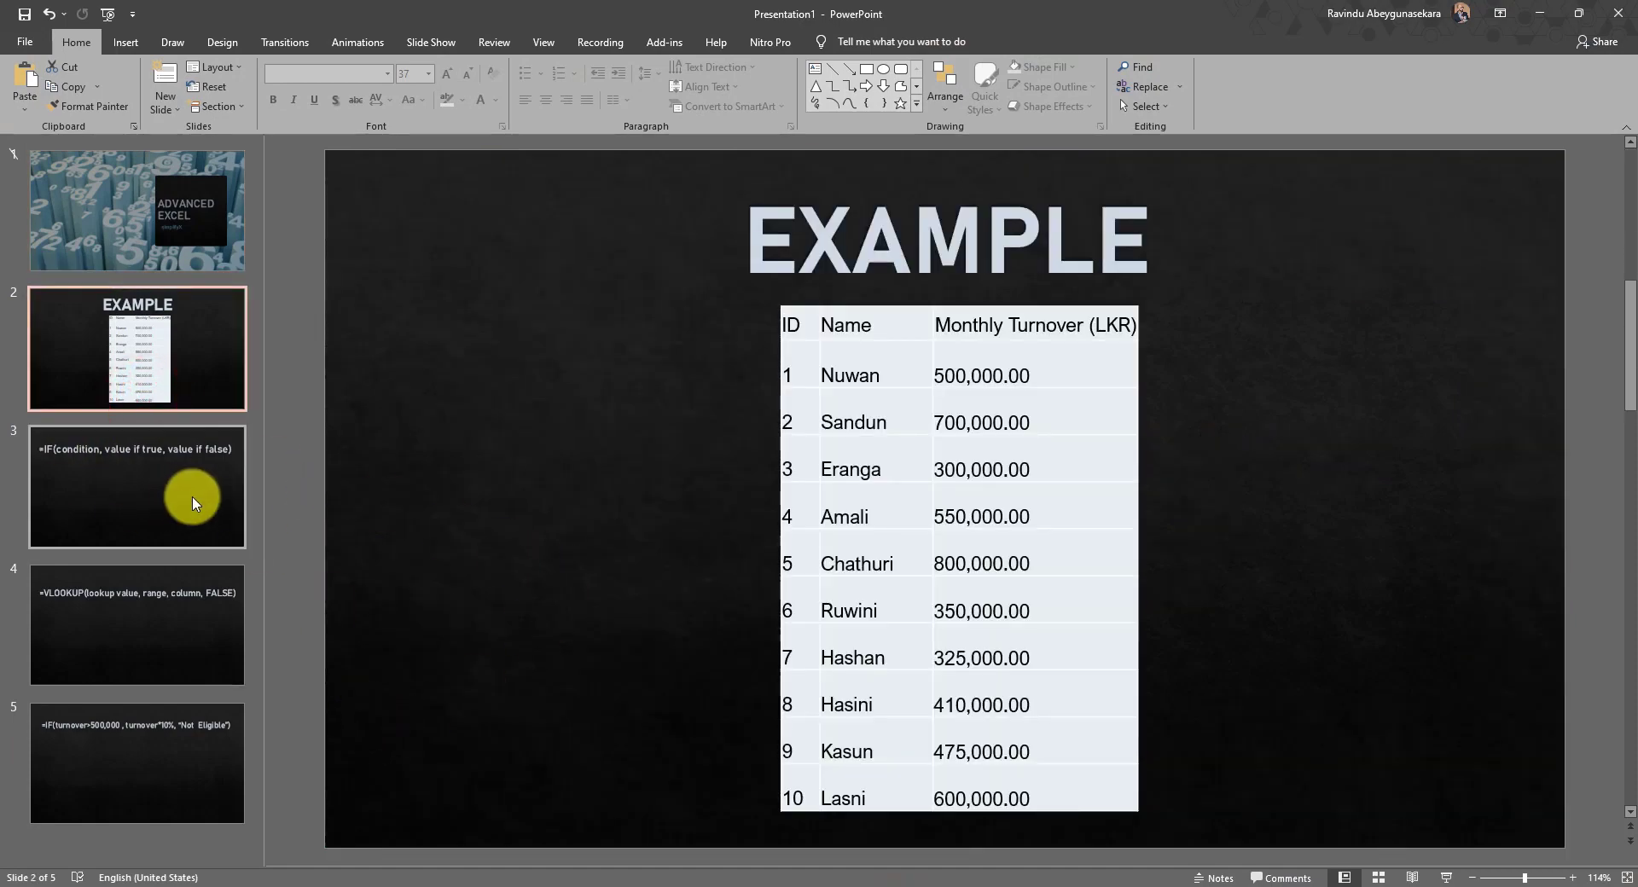
key(shift+F5)
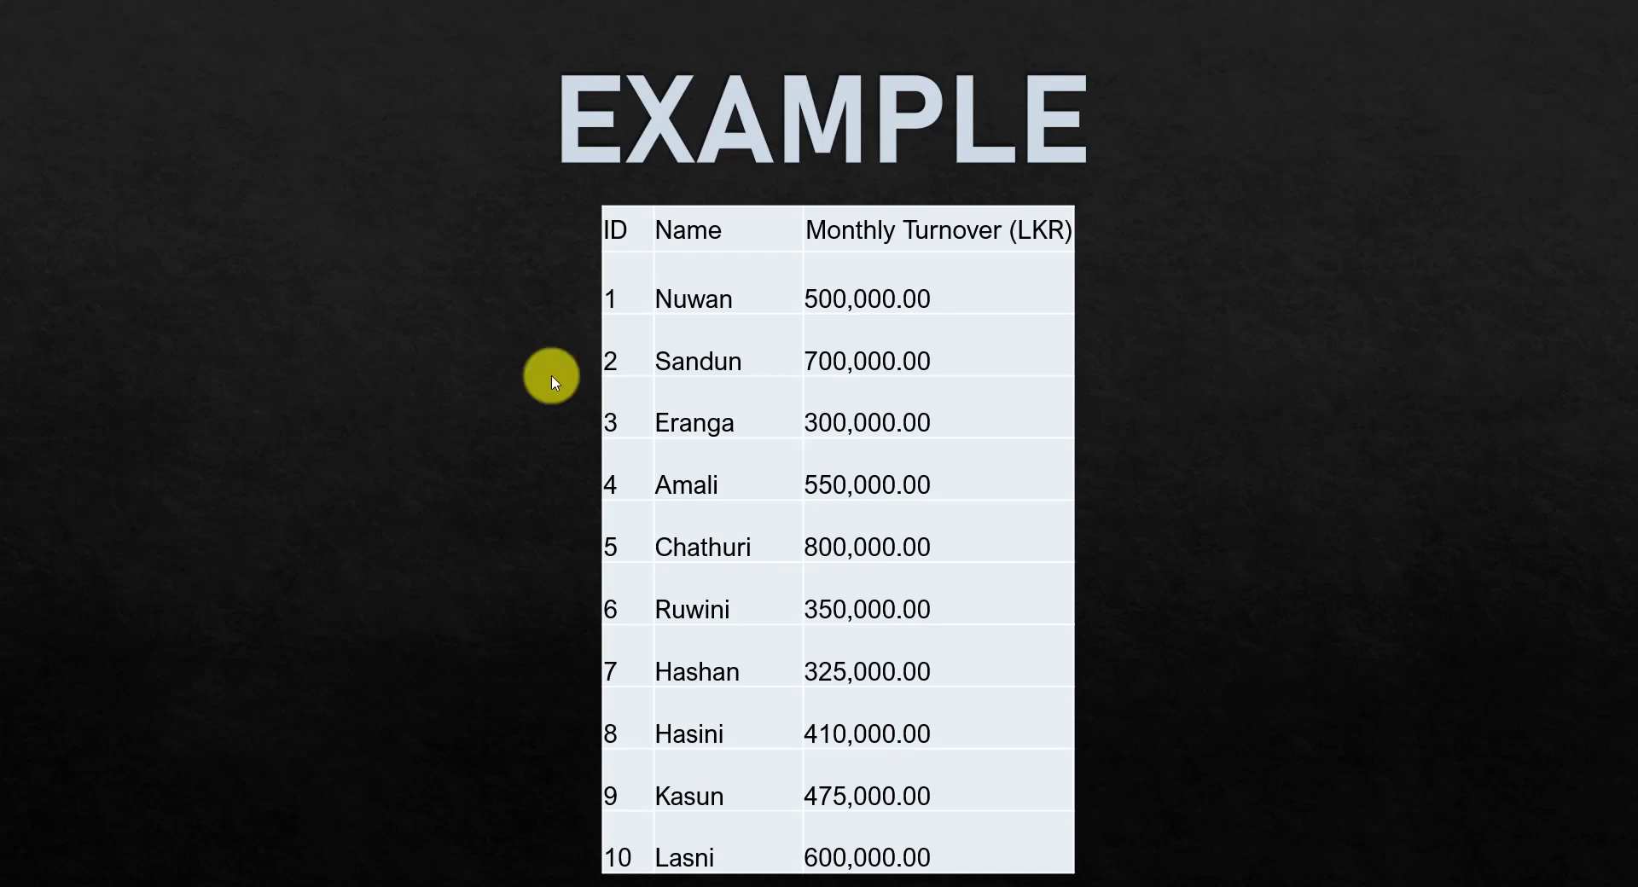
key(Right)
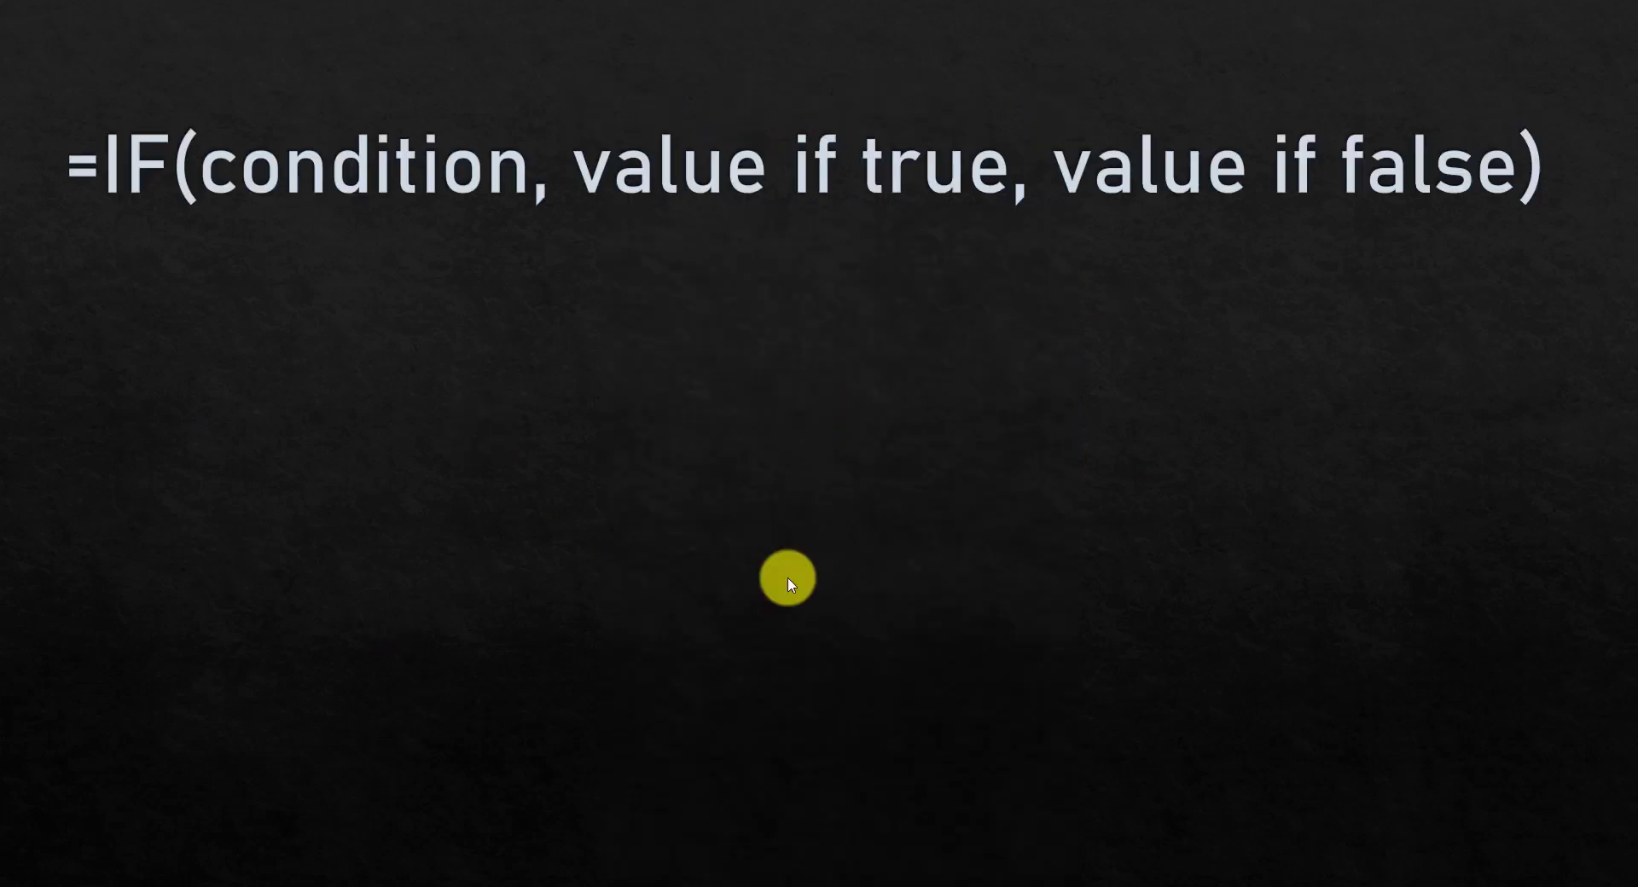
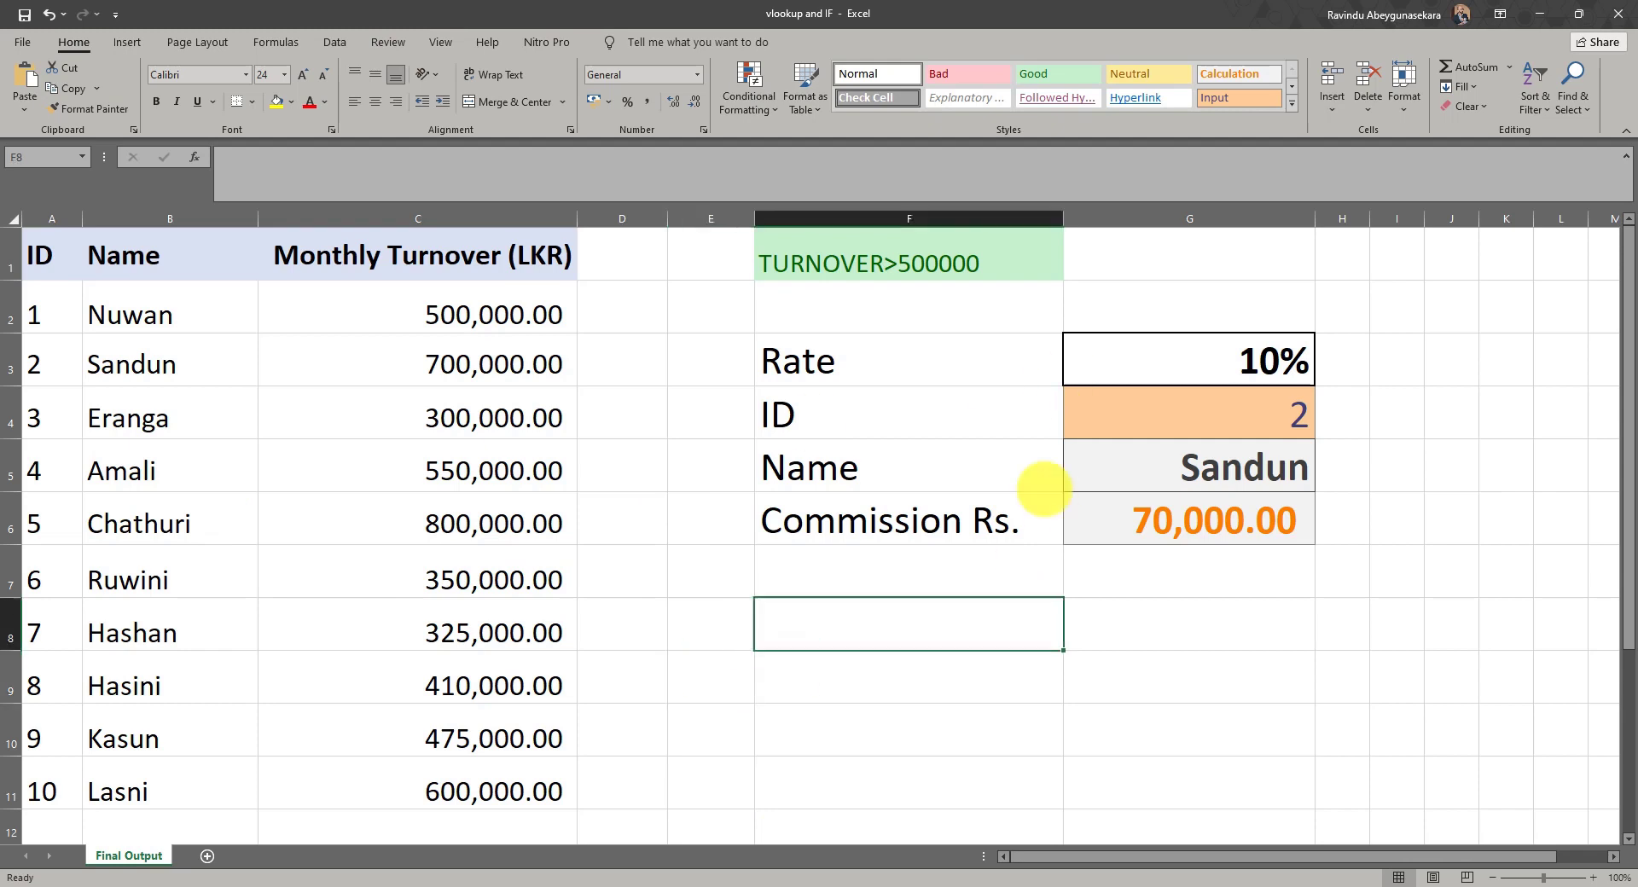
Change the lookup ID in G4 to 6 in the Excel workbook and check the commission in G6.
click(1146, 424)
text(6)
key(Return)
click(1172, 530)
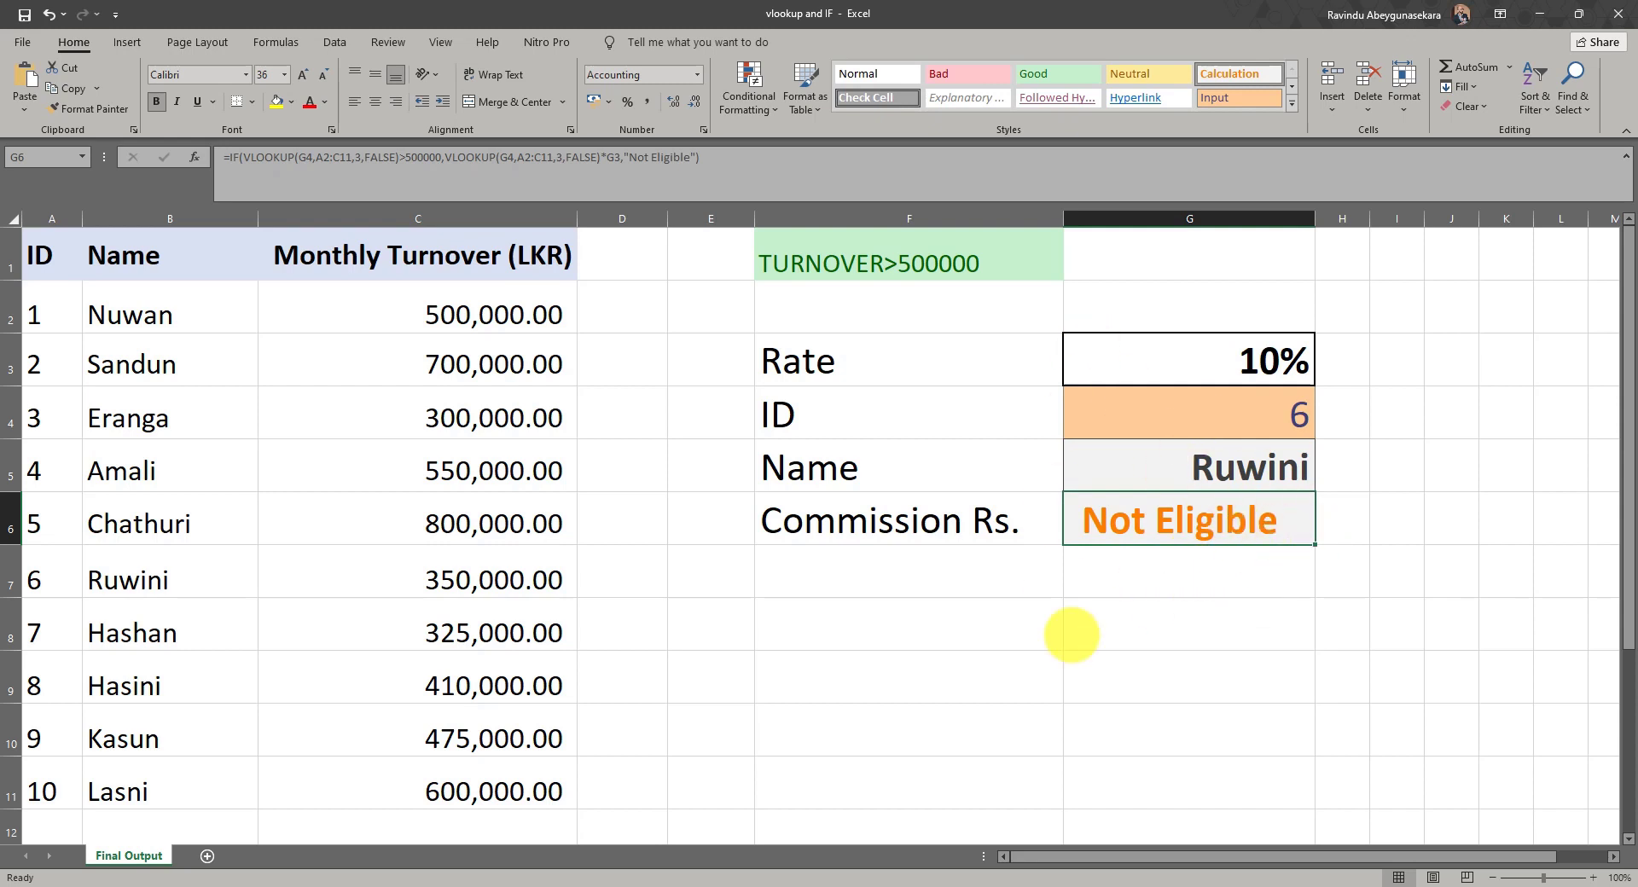
Duplicate the Final Output sheet within the same workbook, placing the copy at the end.
click(1045, 665)
right_click(162, 856)
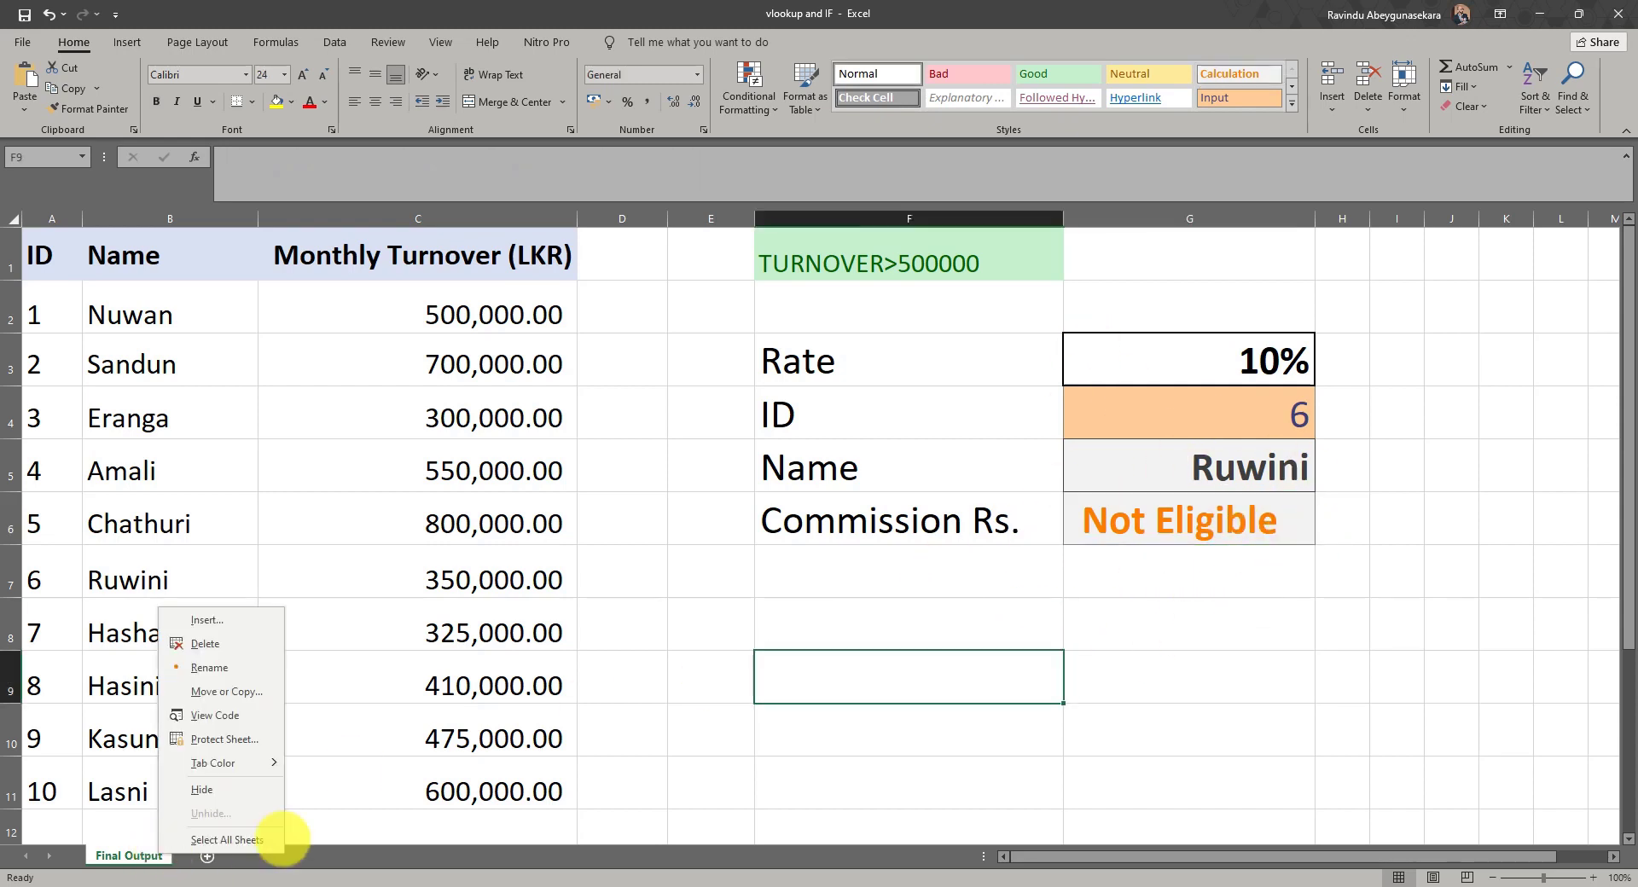
click(239, 692)
click(145, 691)
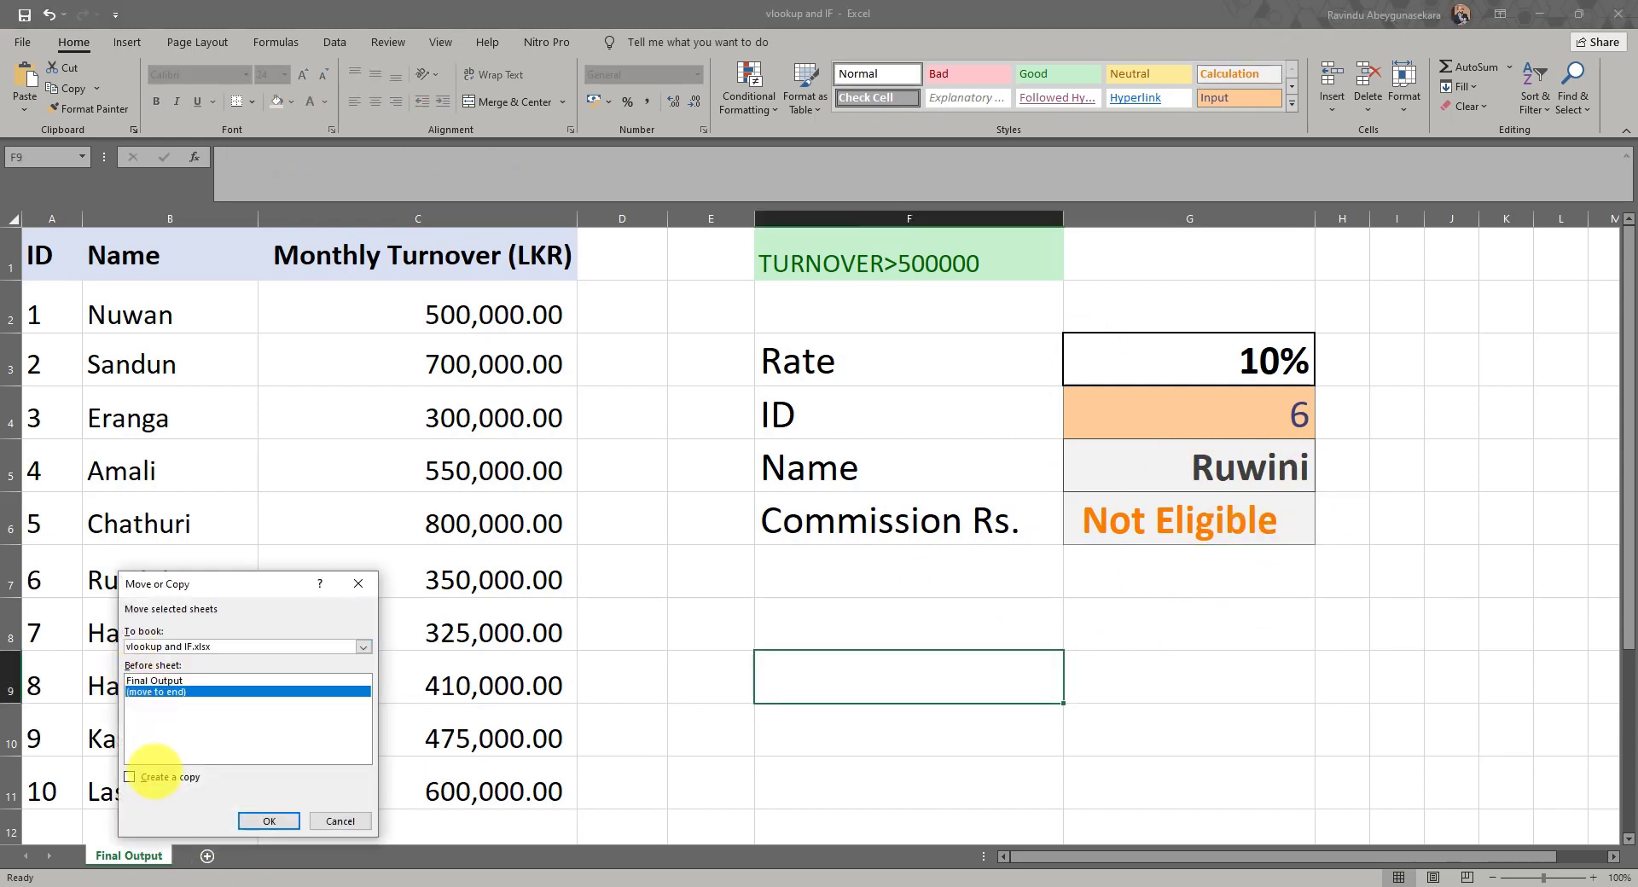
click(130, 777)
click(269, 821)
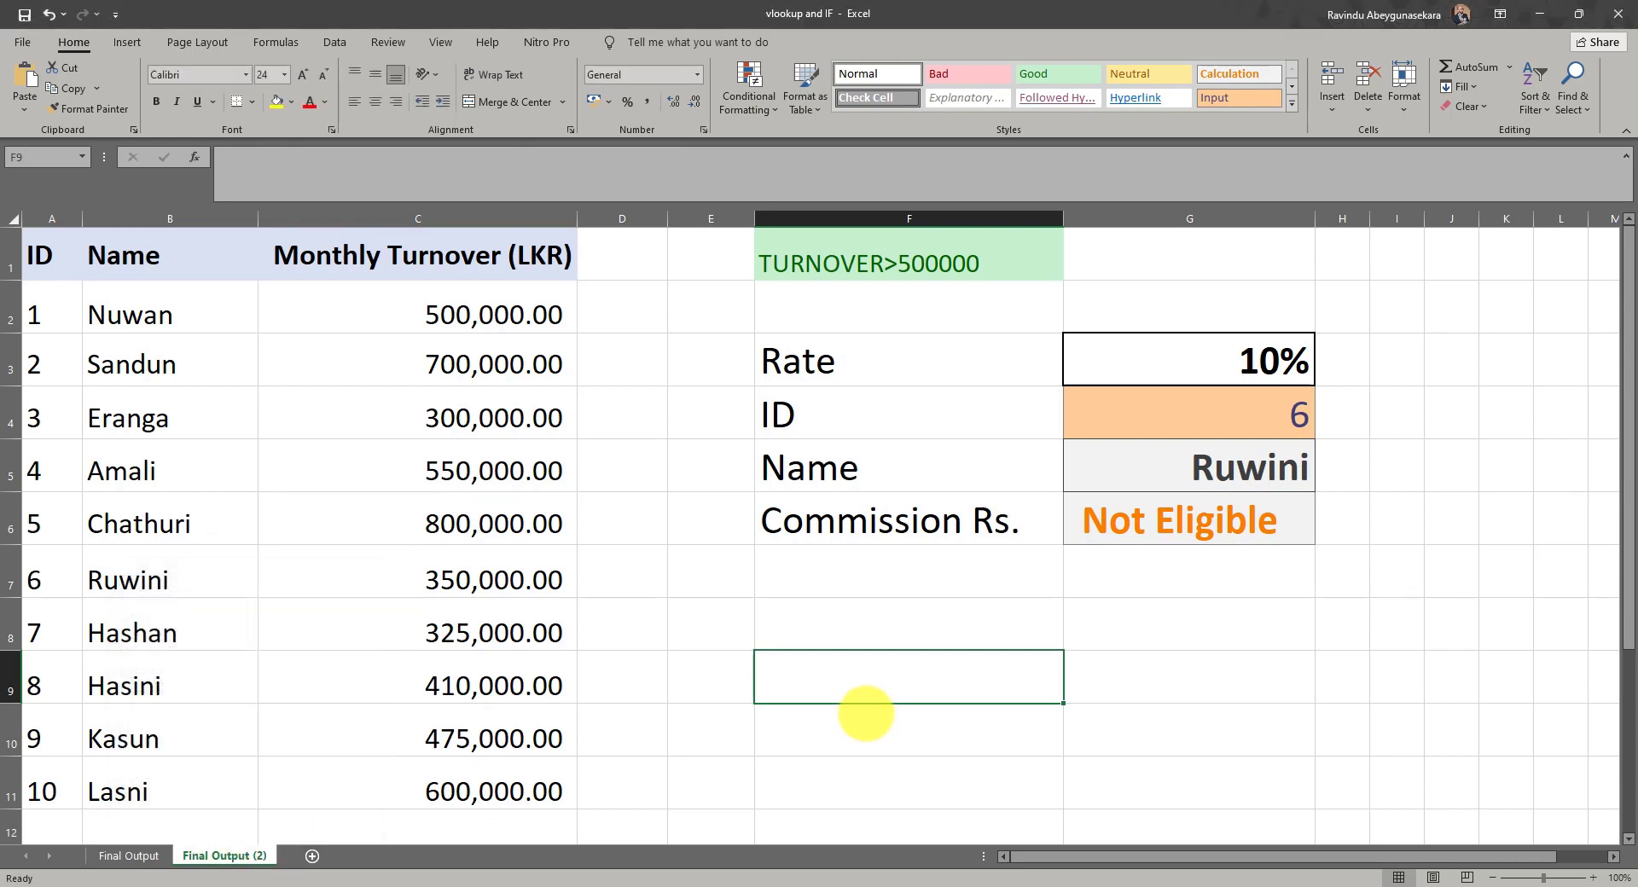
Clear the commission formula from G6 on the copied sheet and keep that cell selected.
click(1232, 520)
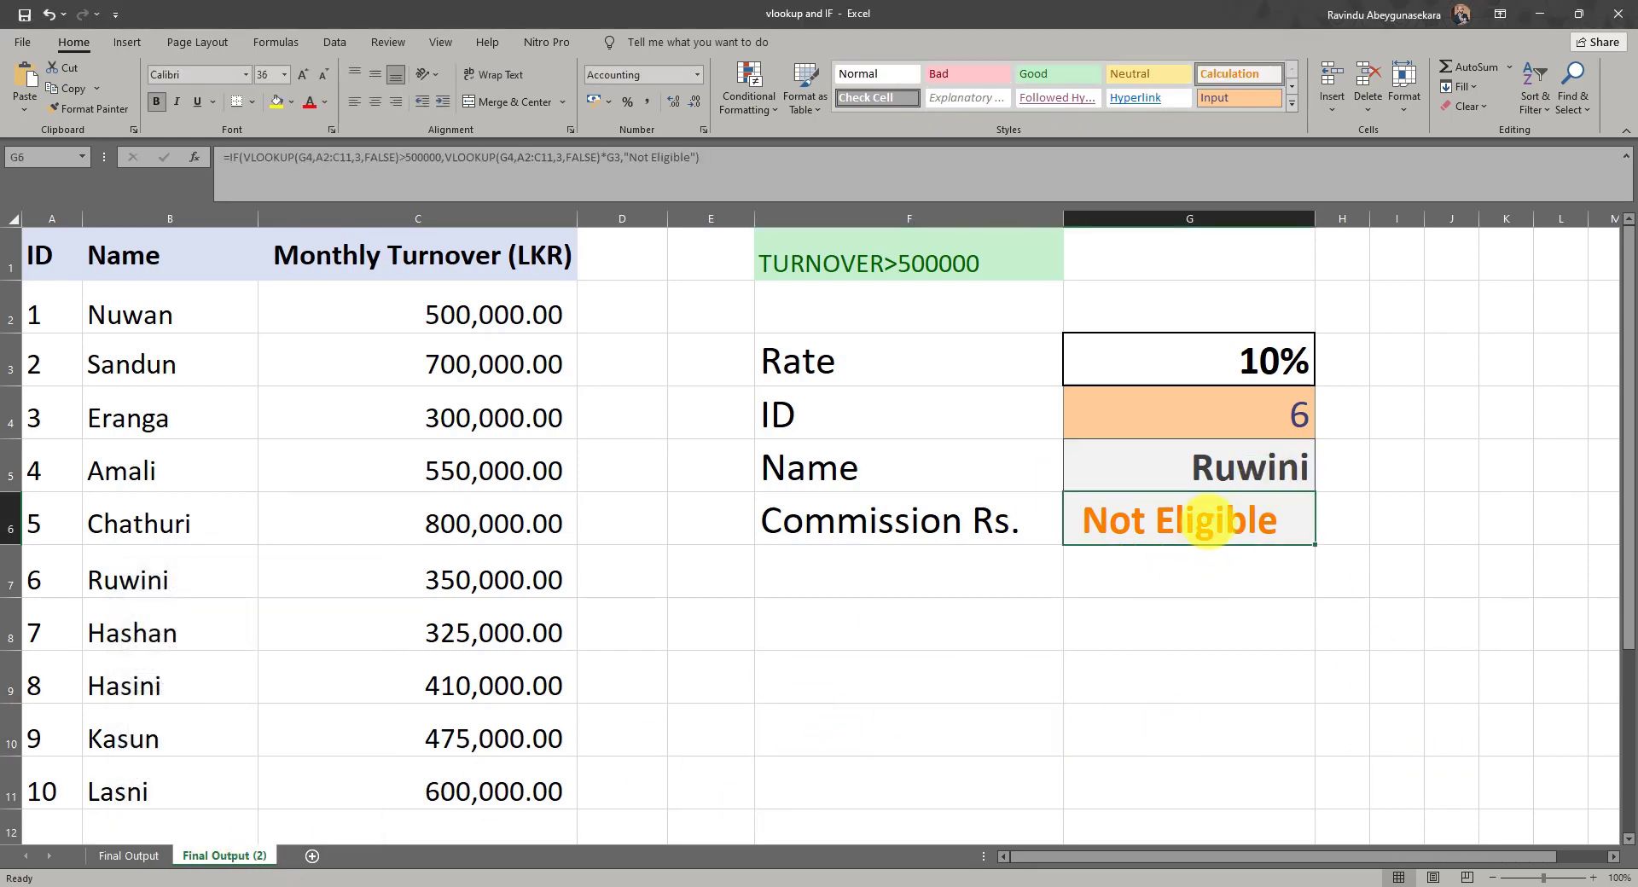
key(Delete)
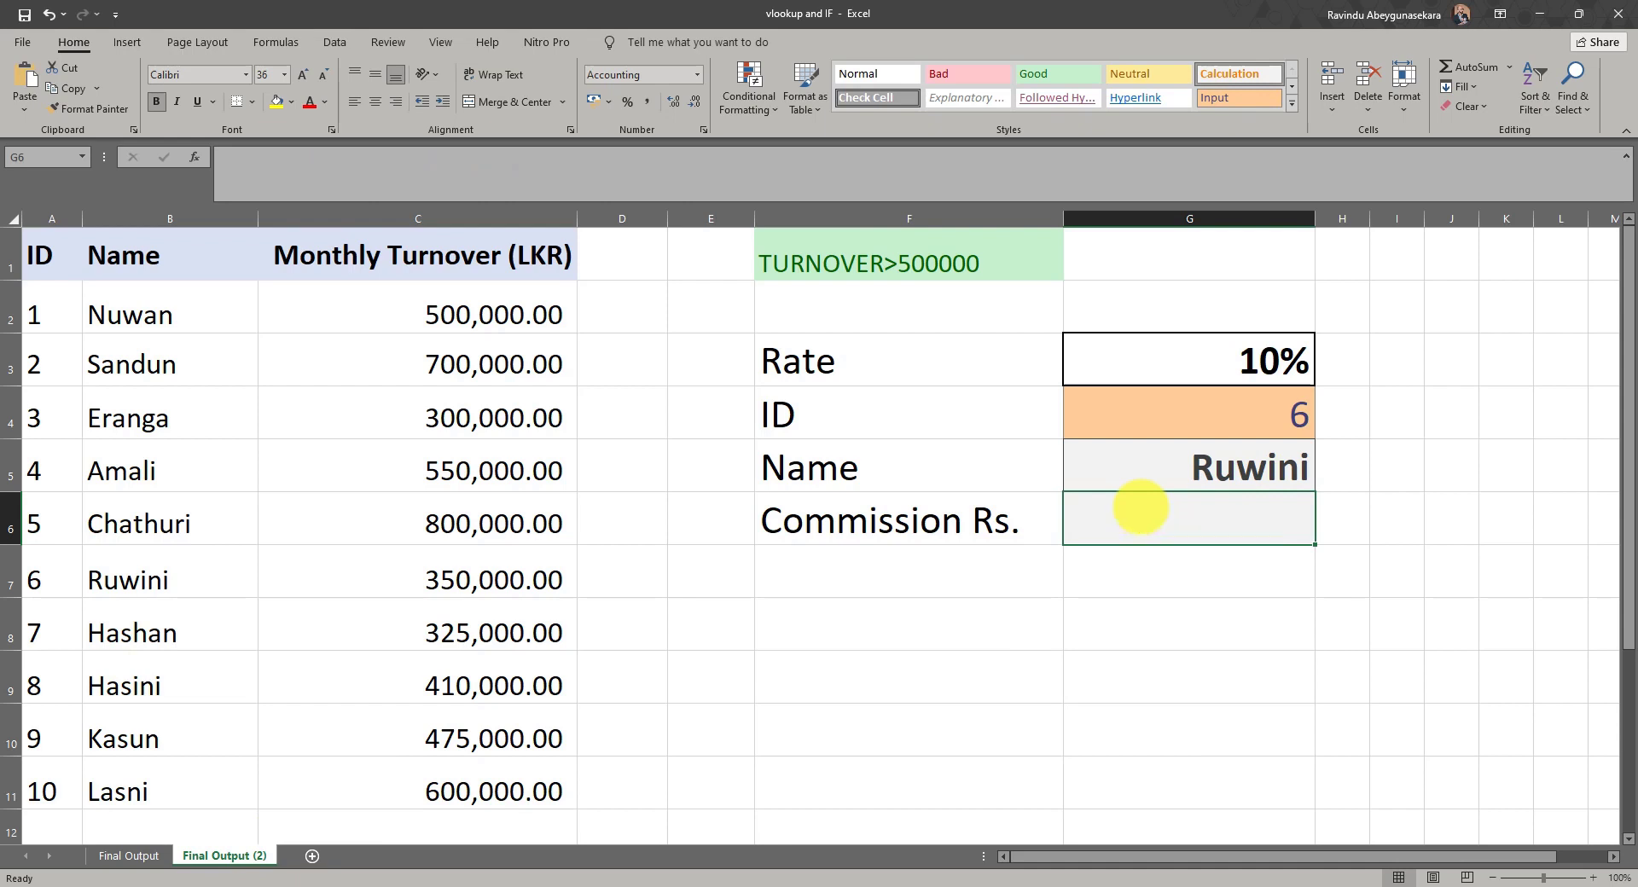
click(1213, 636)
click(1171, 525)
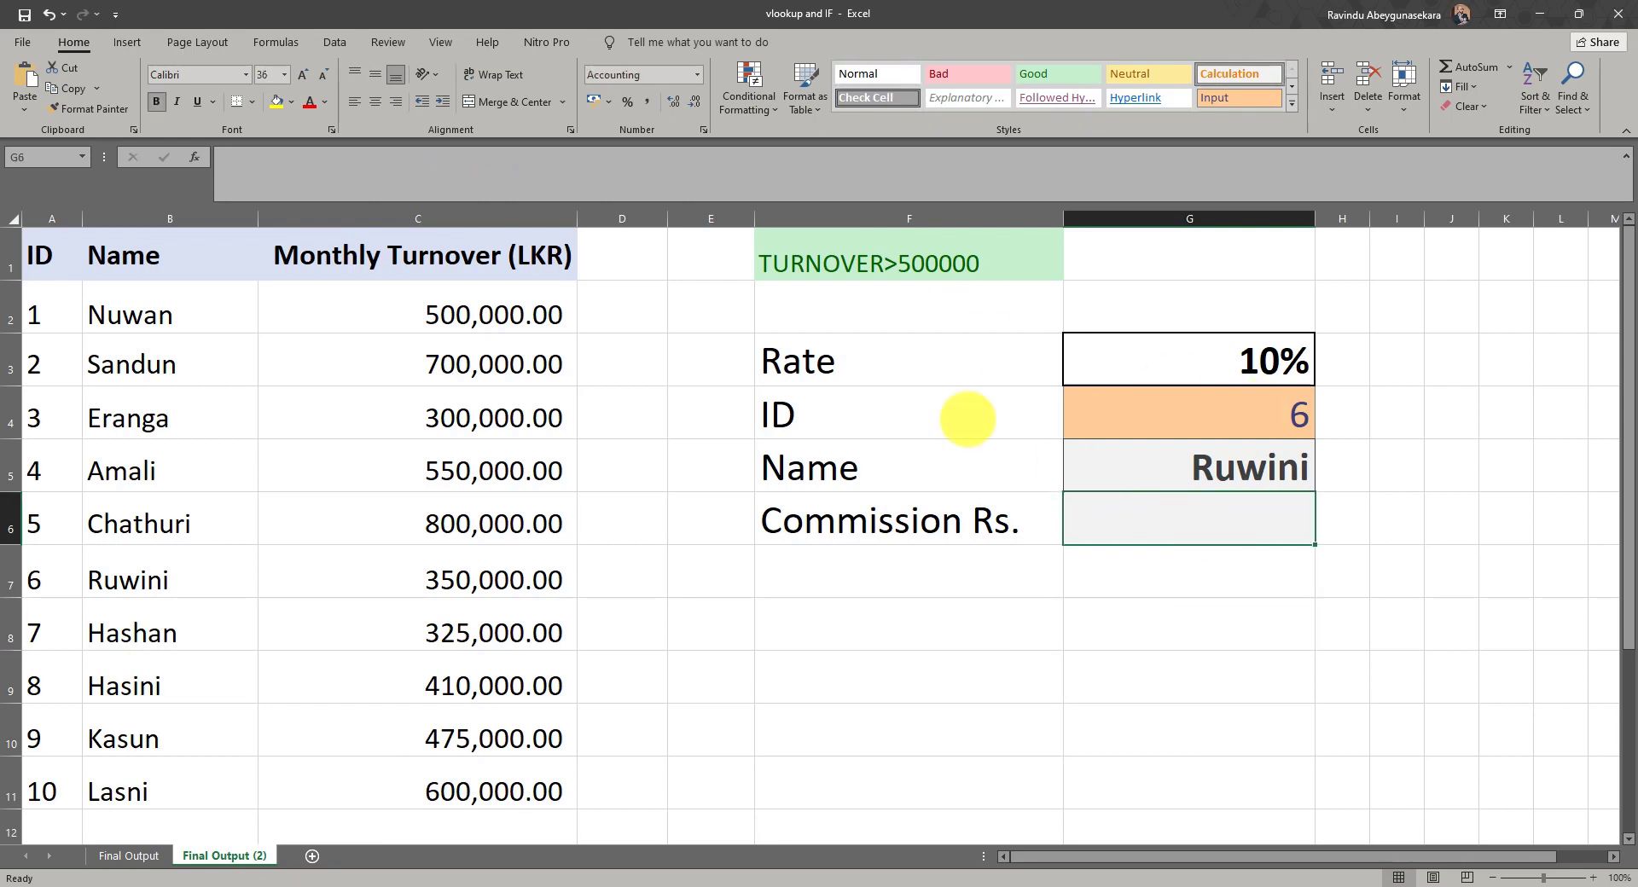
Begin an IF formula in G6 whose logical test opens with a VLOOKUP using G4 as the lookup value.
click(344, 162)
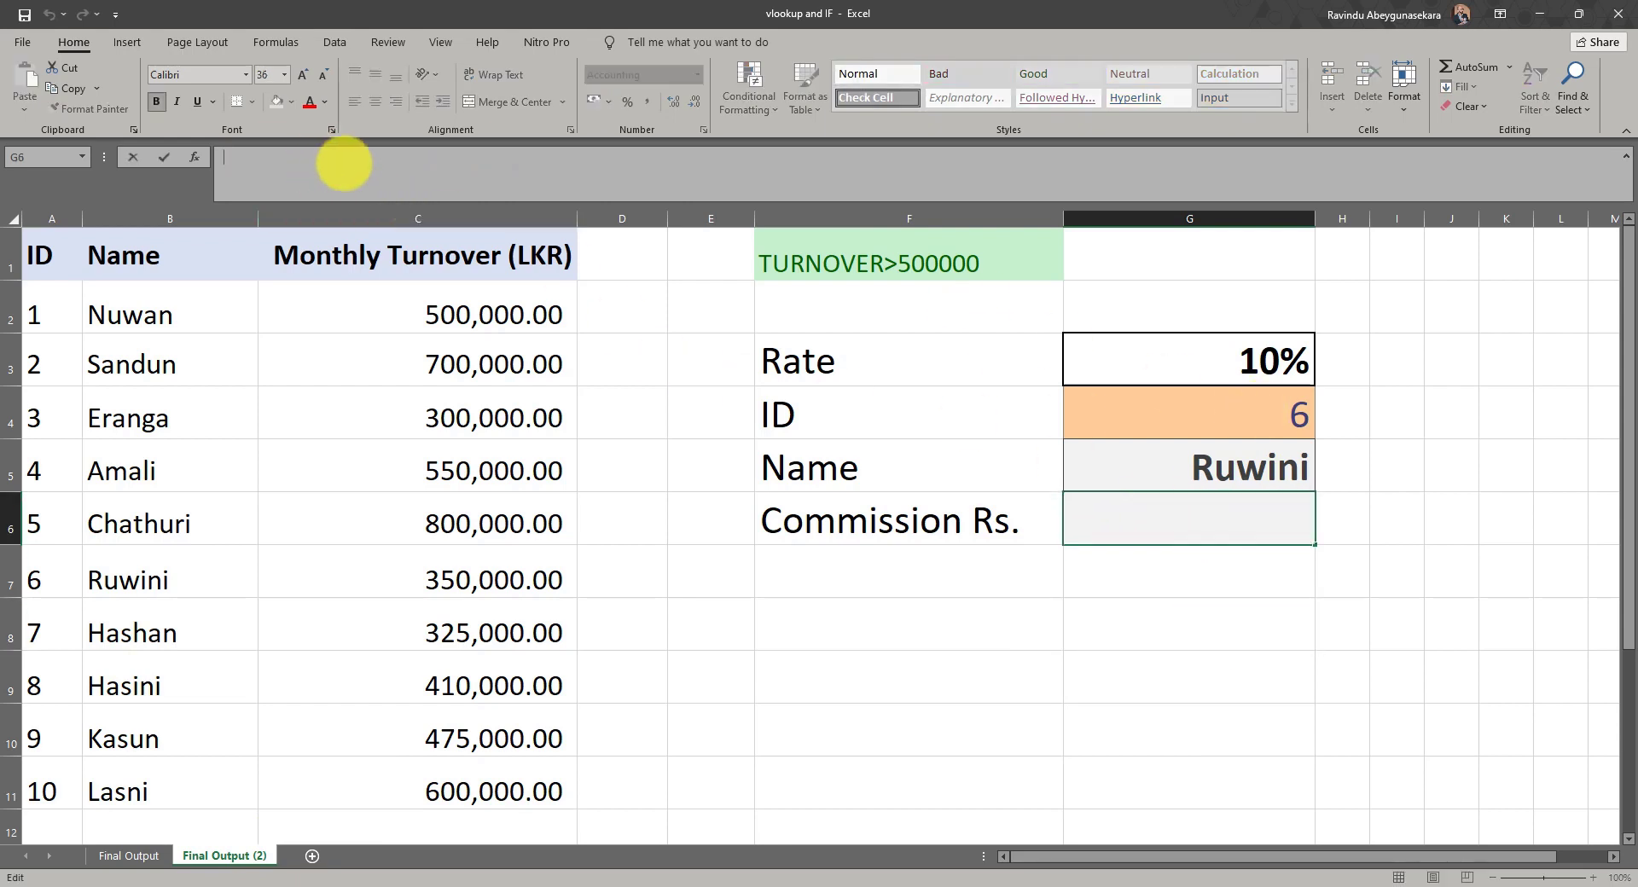
text(=)
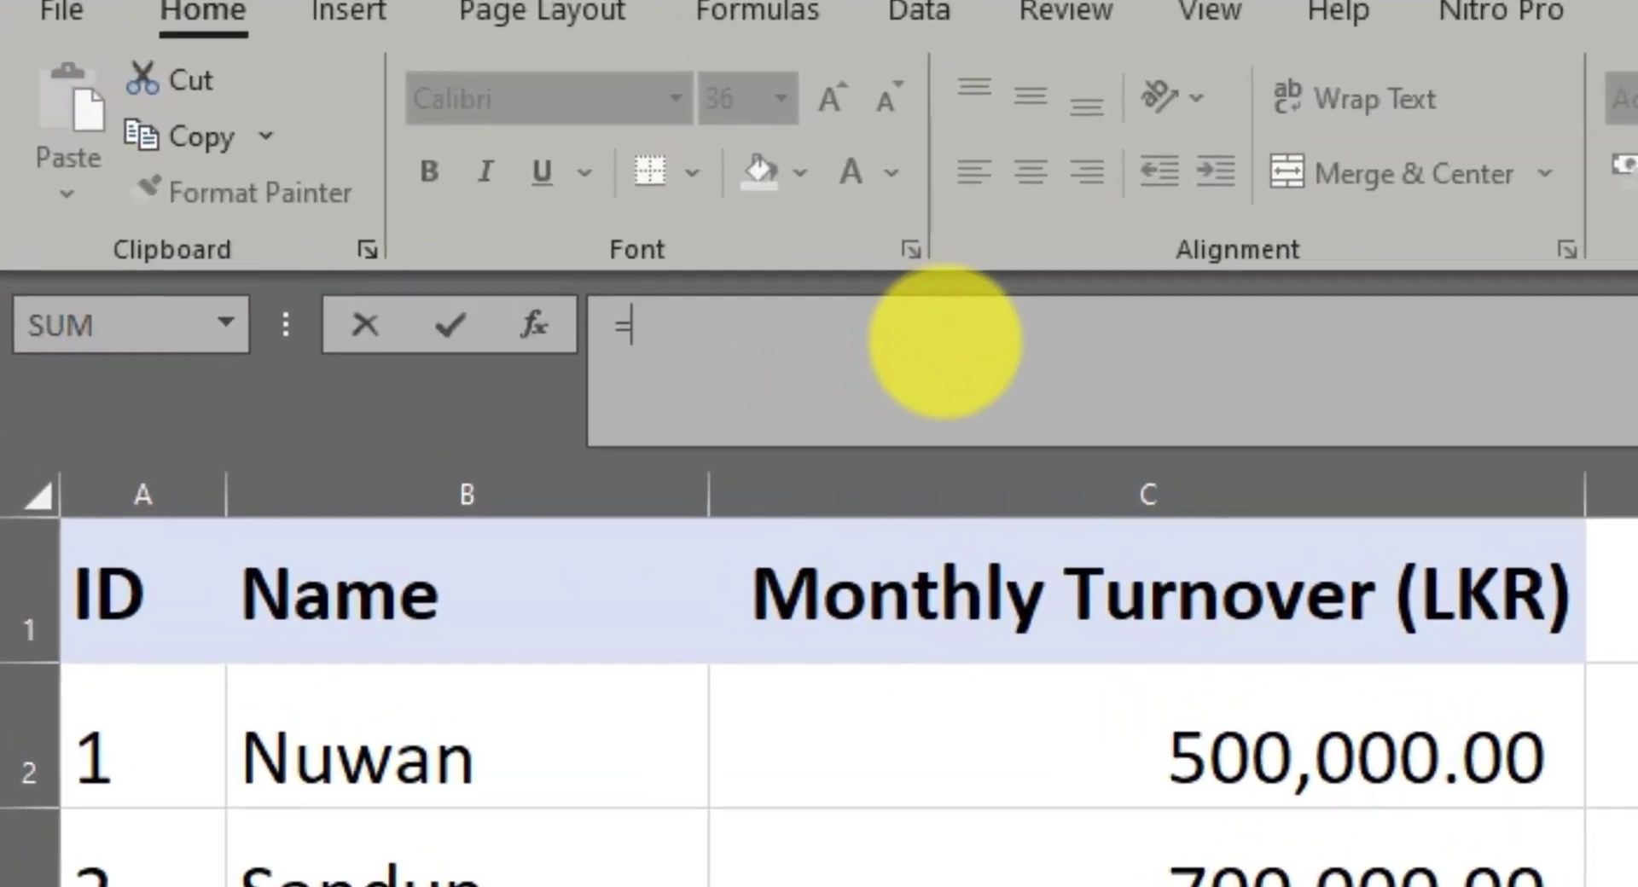
text(IF)
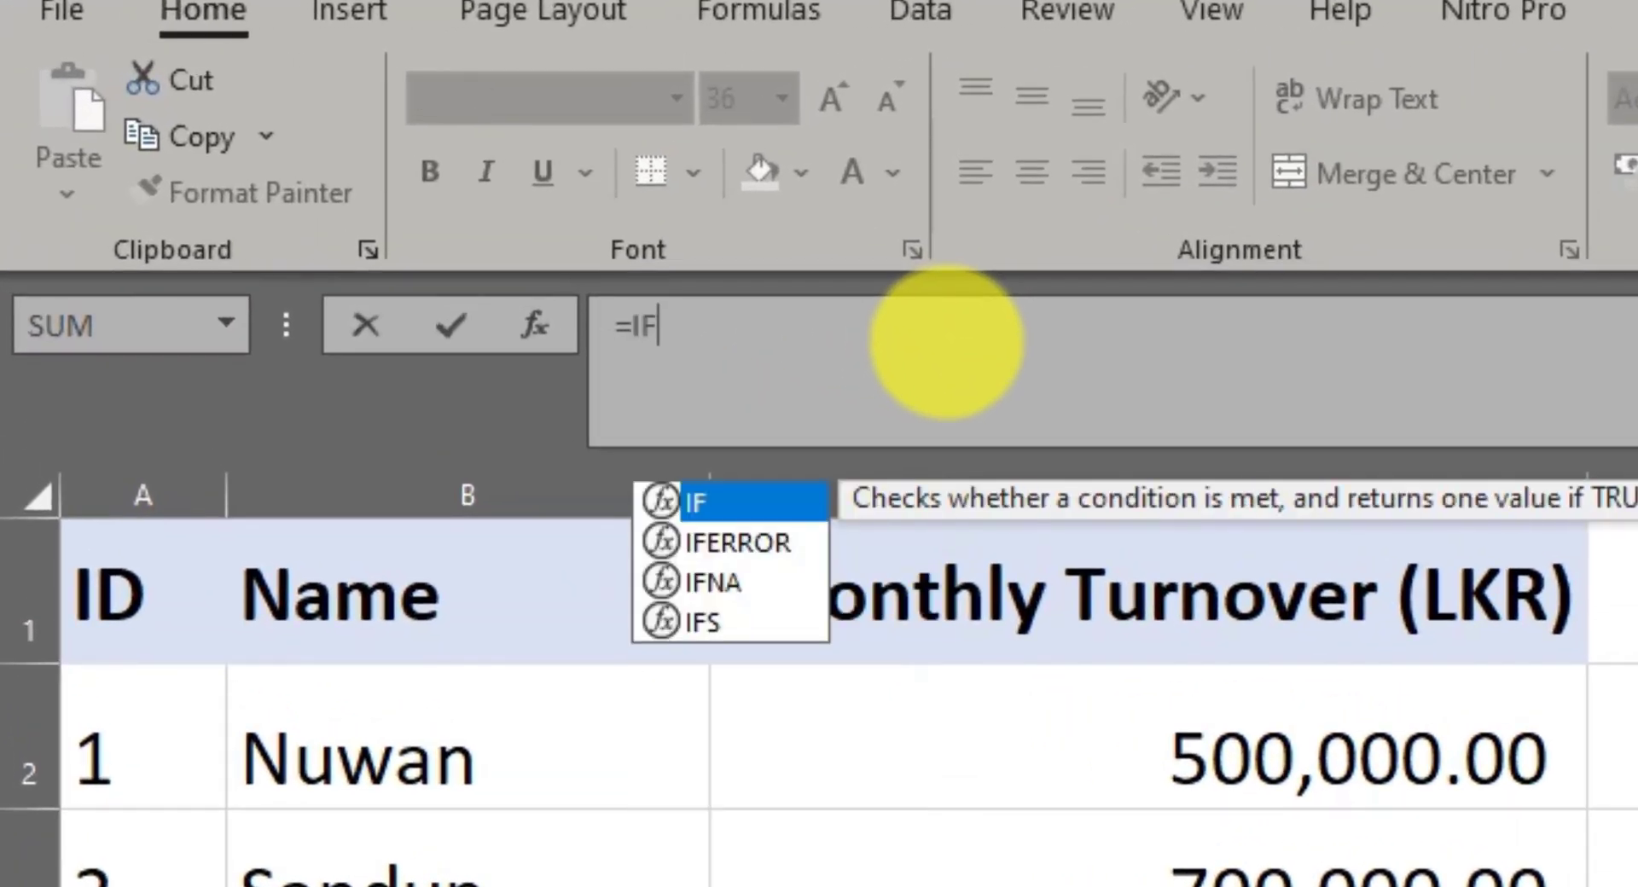
text(()
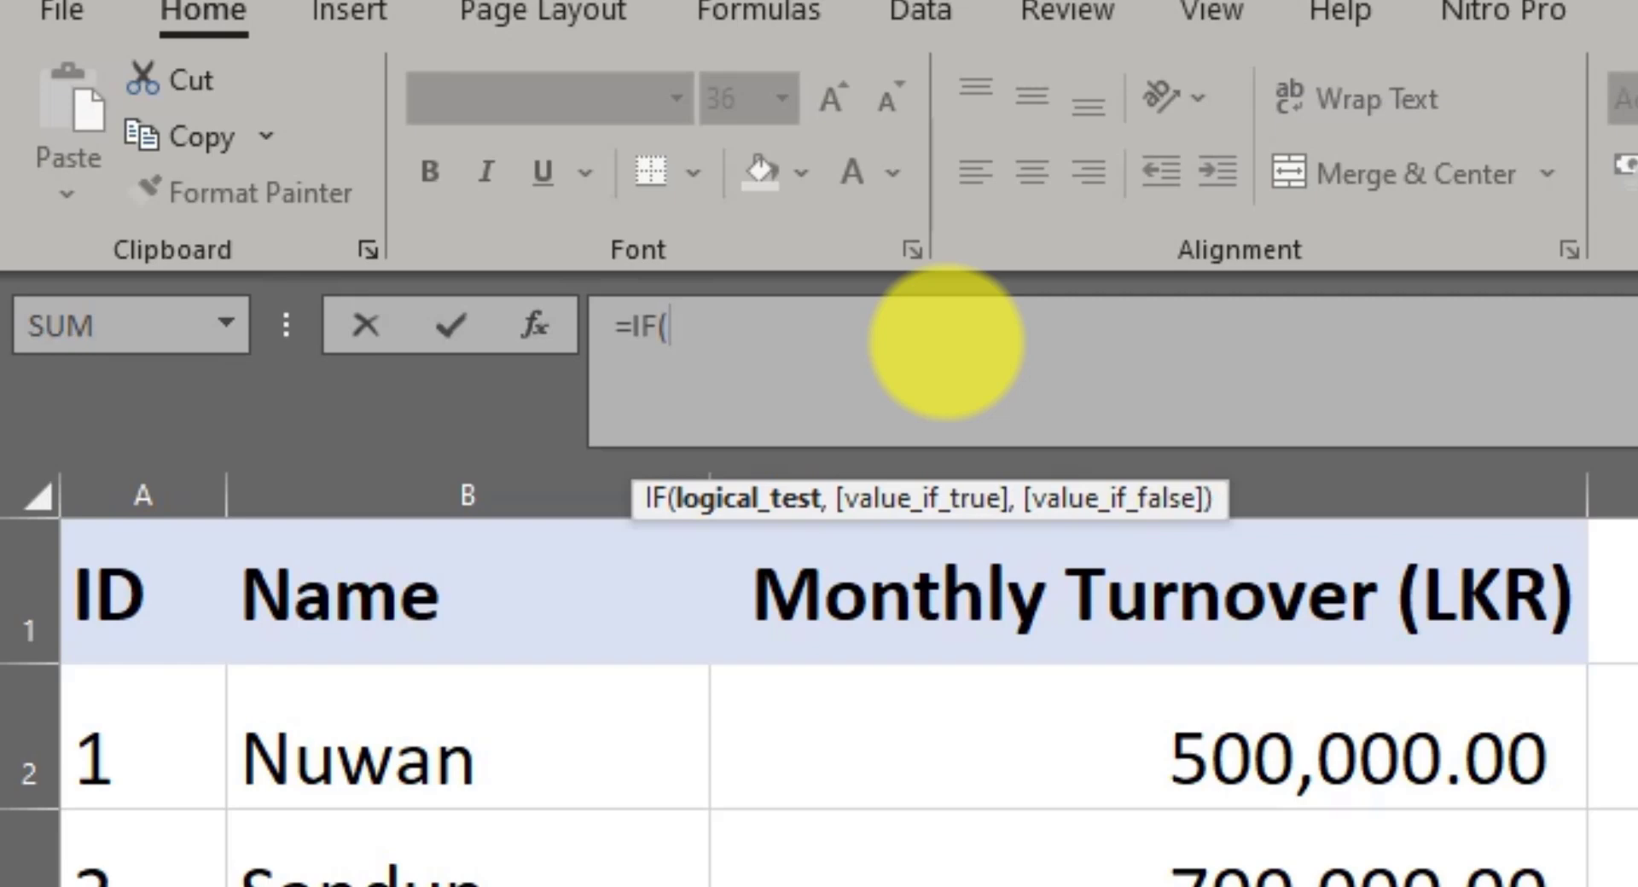
text(VLOO)
key(Tab)
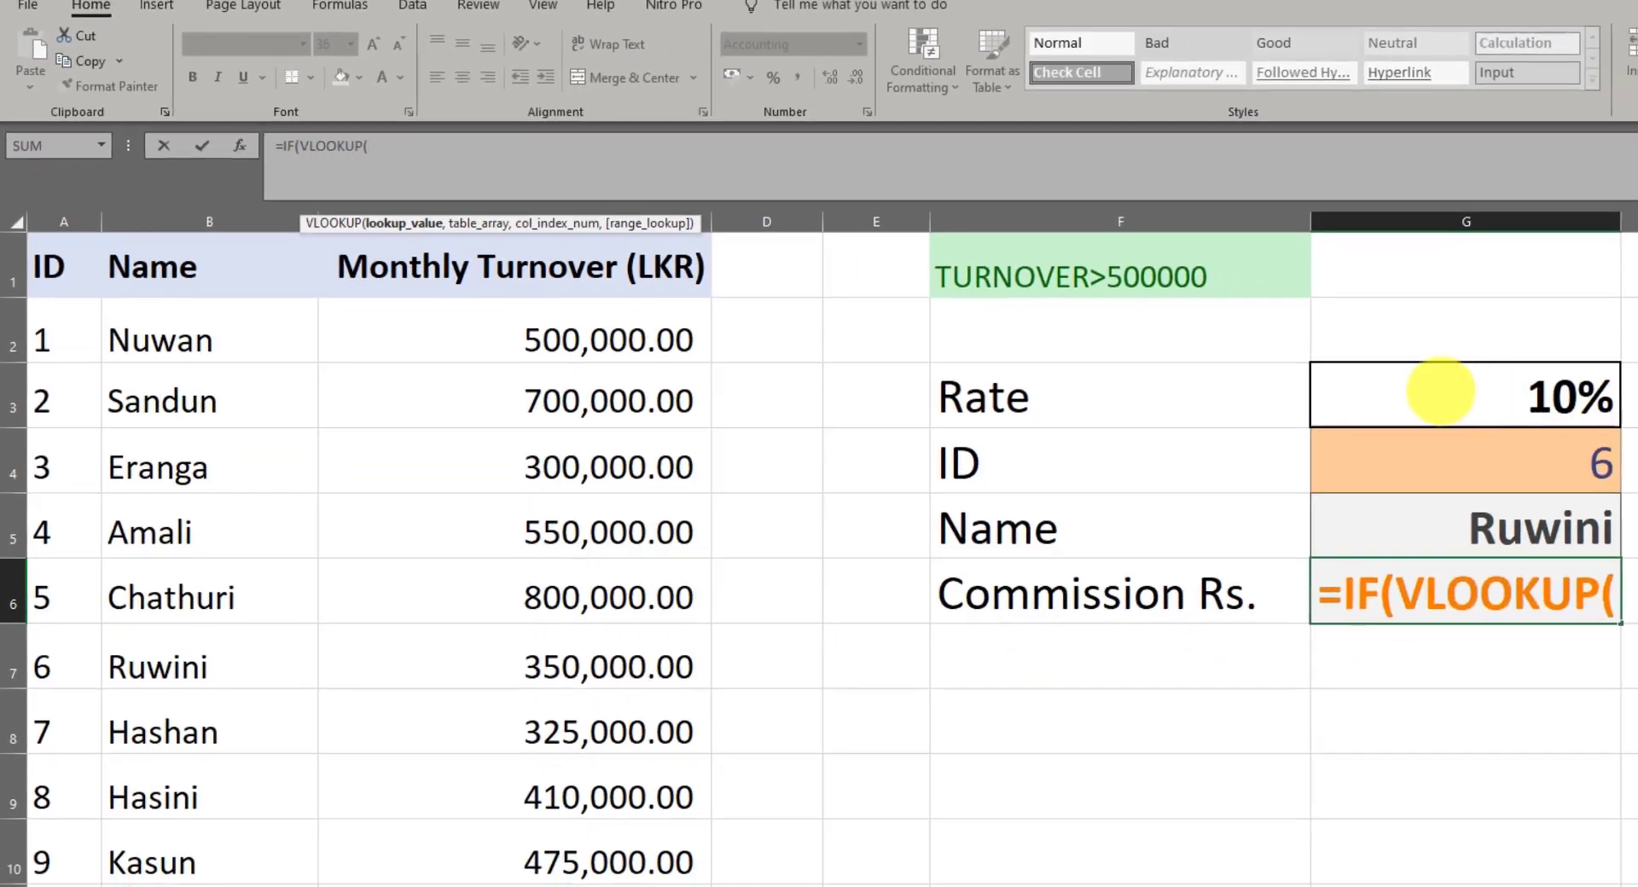
click(1382, 471)
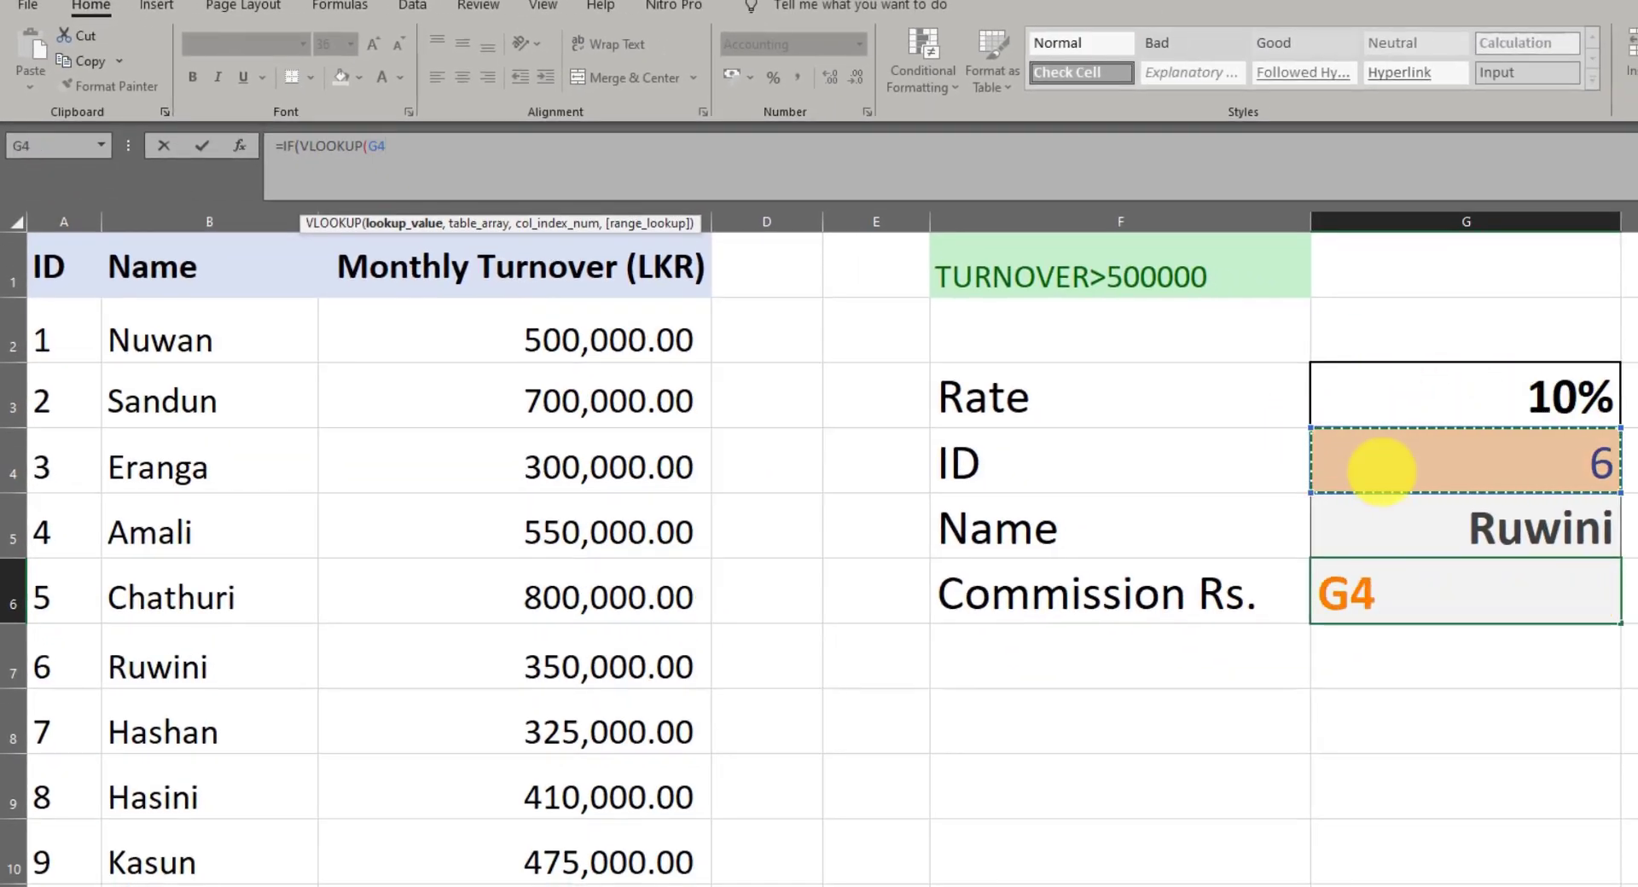
text(,)
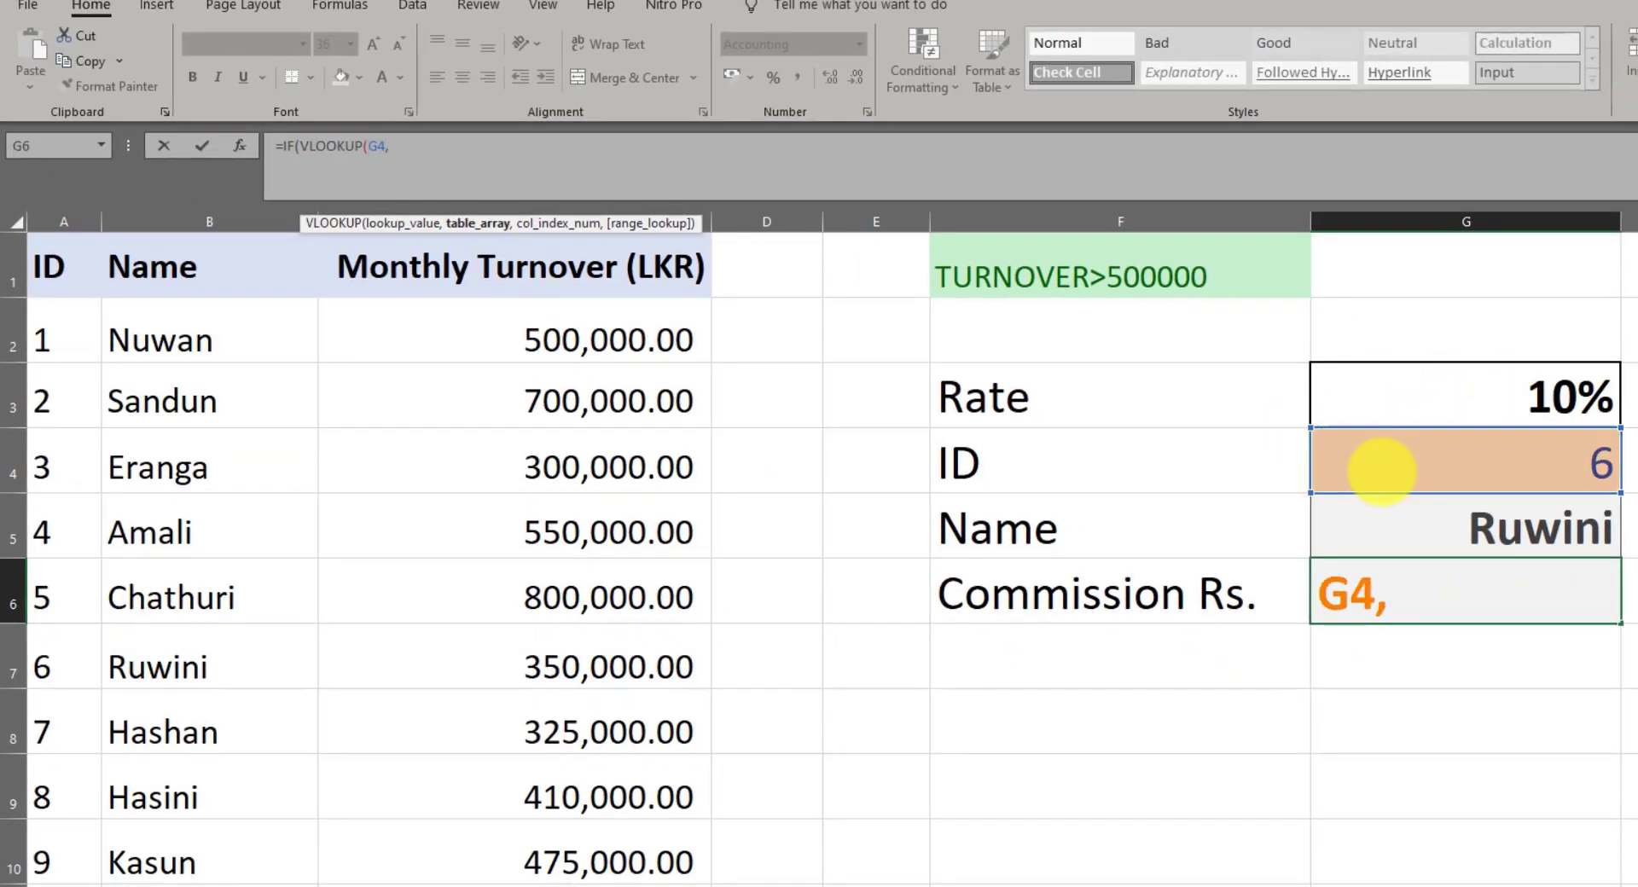
Complete the first VLOOKUP with table range A2:C11, column index 3 and FALSE for an exact match.
drag(60, 342, 594, 879)
text(,)
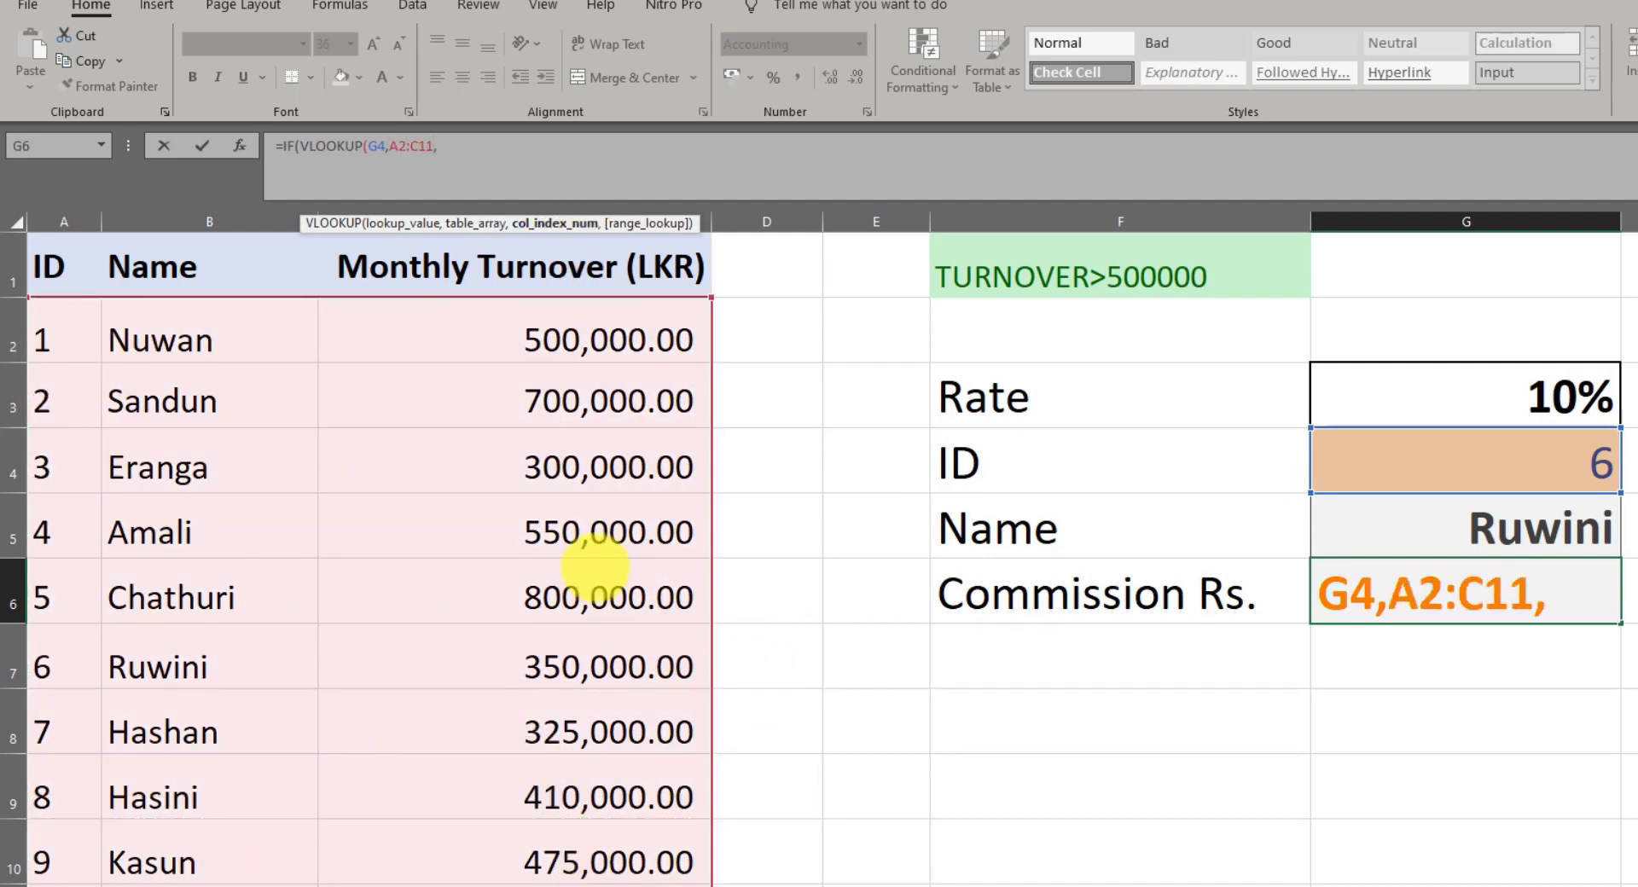
text(3,)
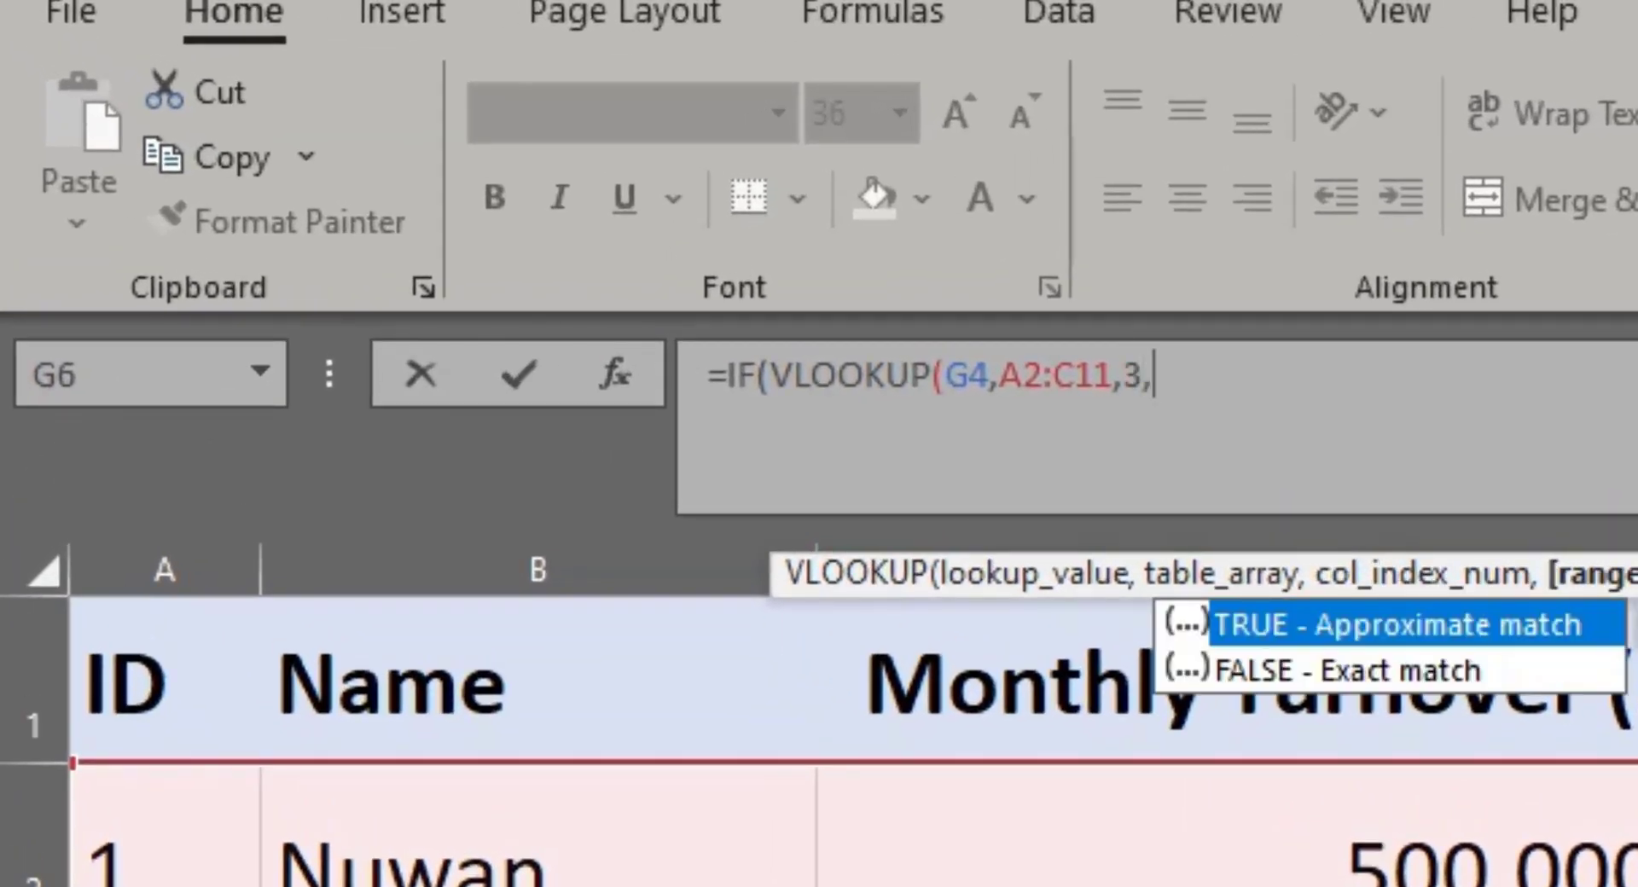
text(FALSE)
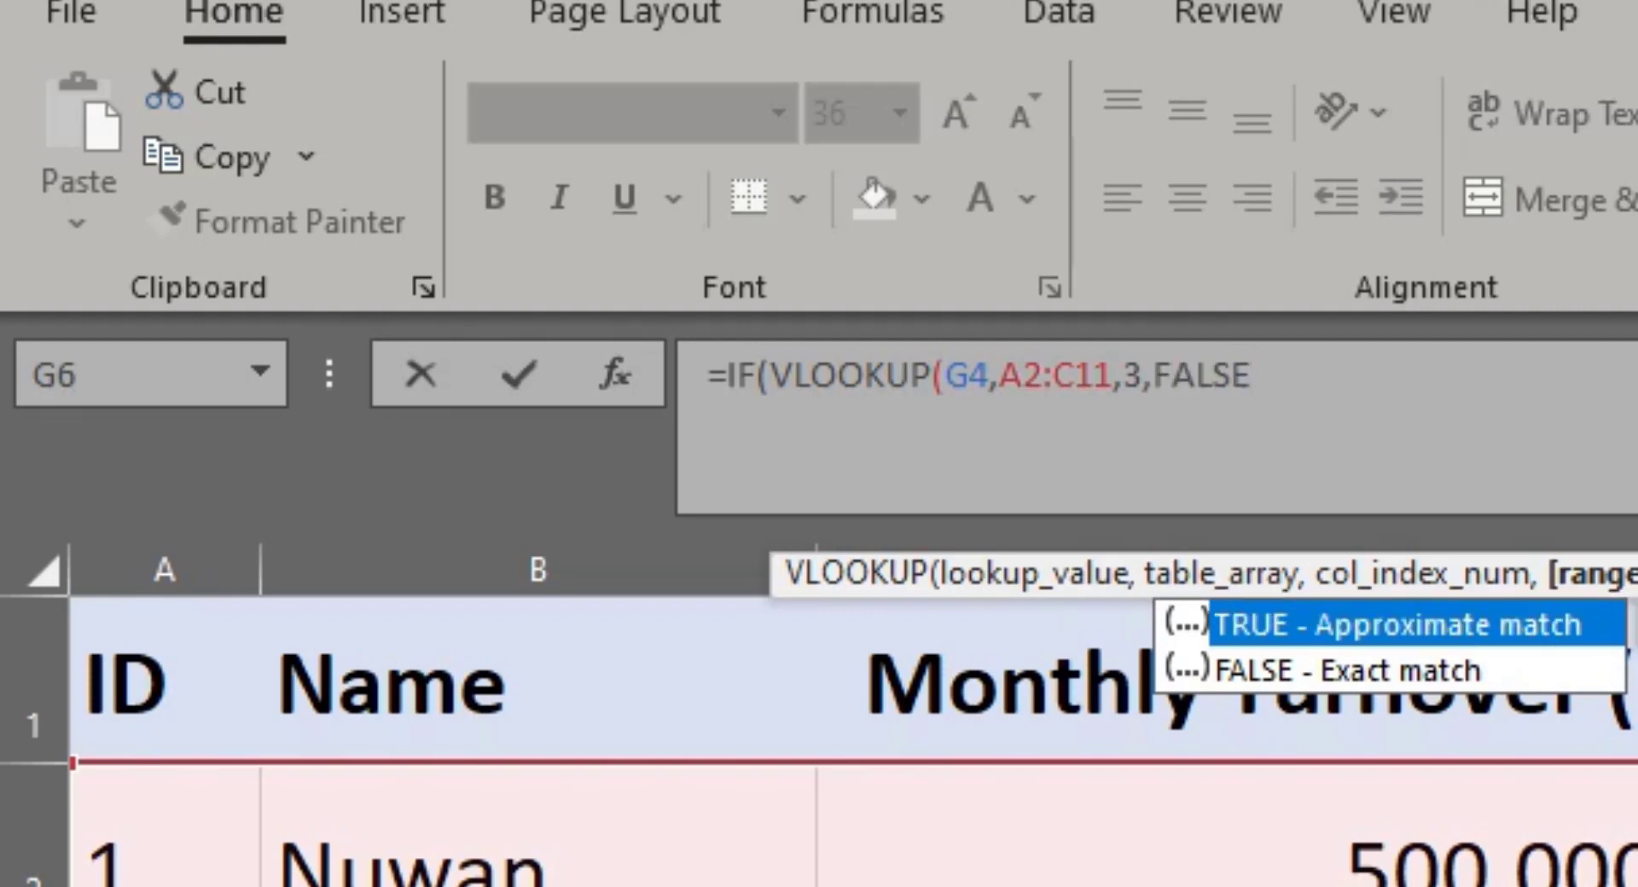
text())
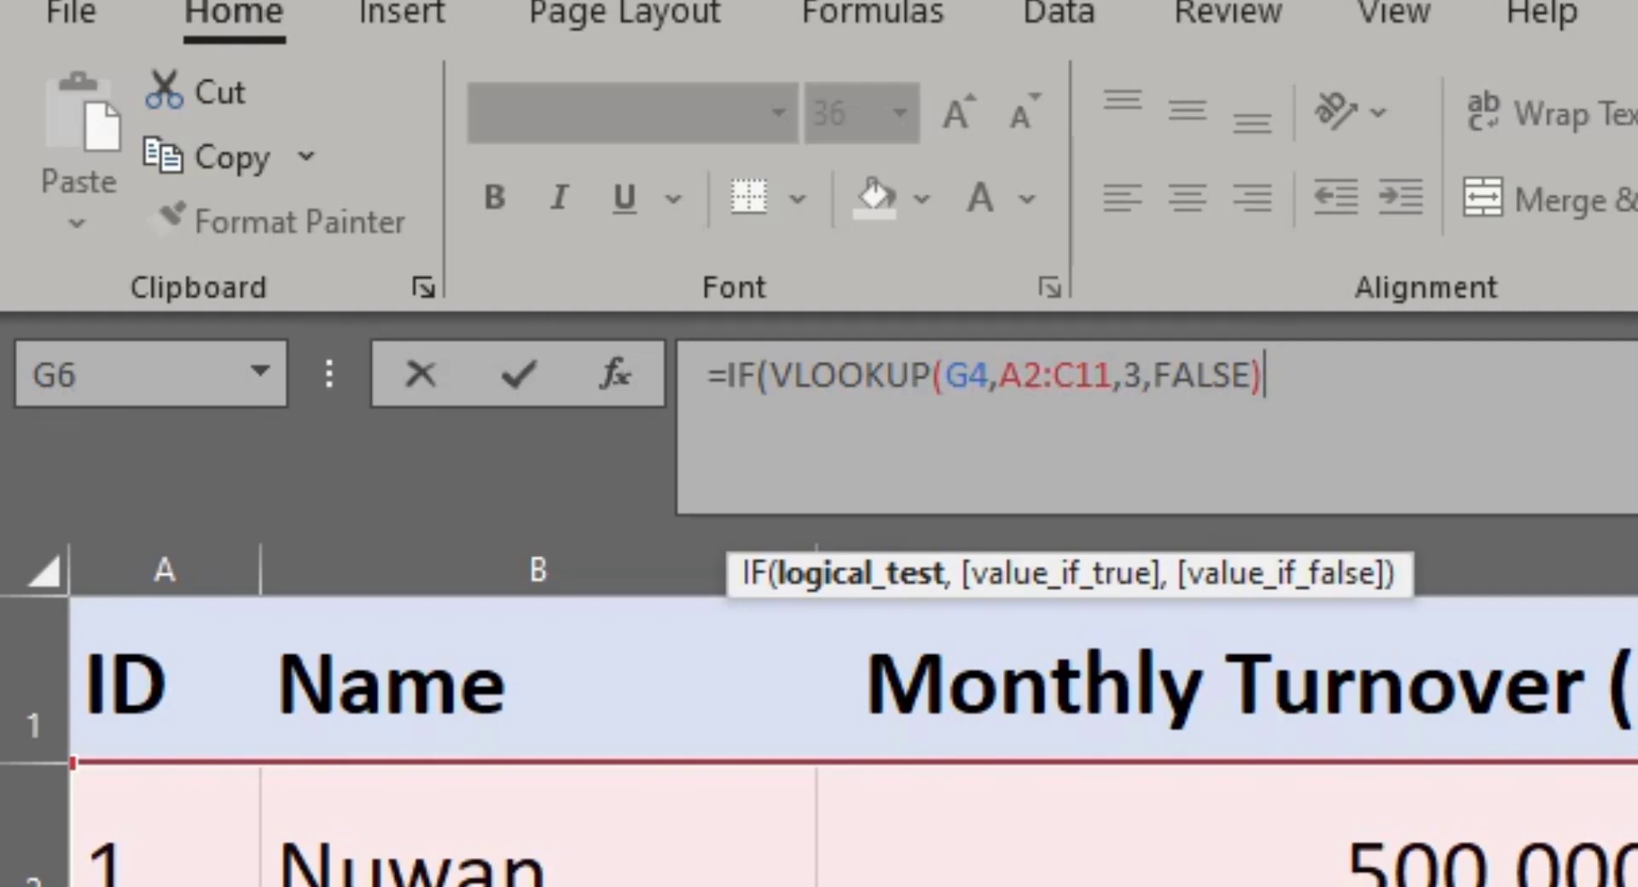
Finish the IF logical test with the condition >500000 and move on to the value-if-true argument.
text(>50000)
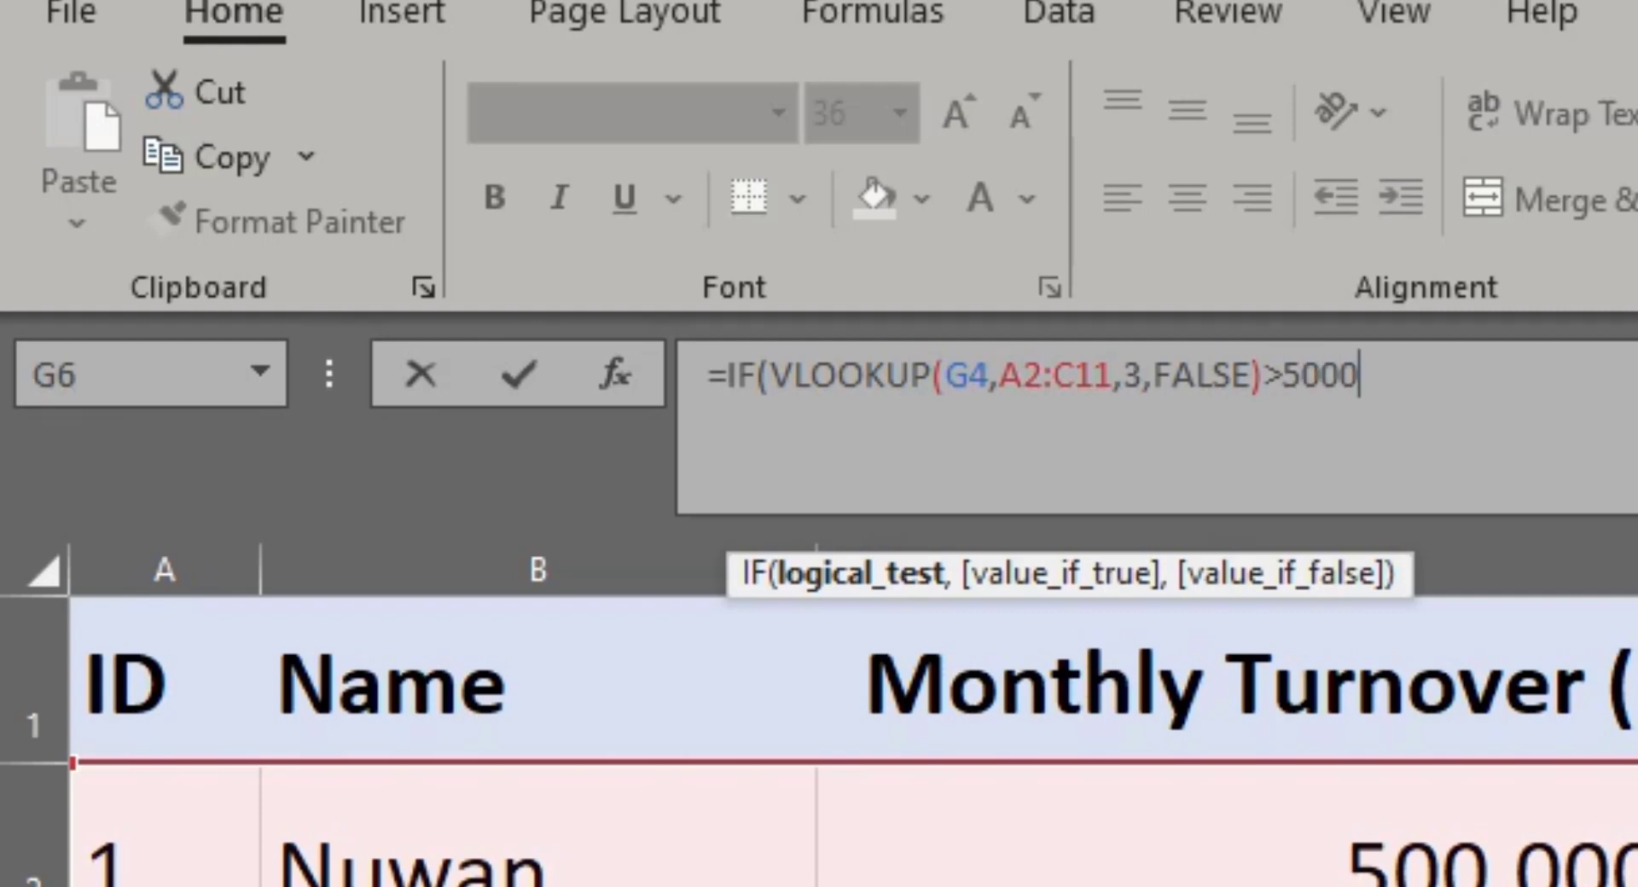
text(0)
text(,)
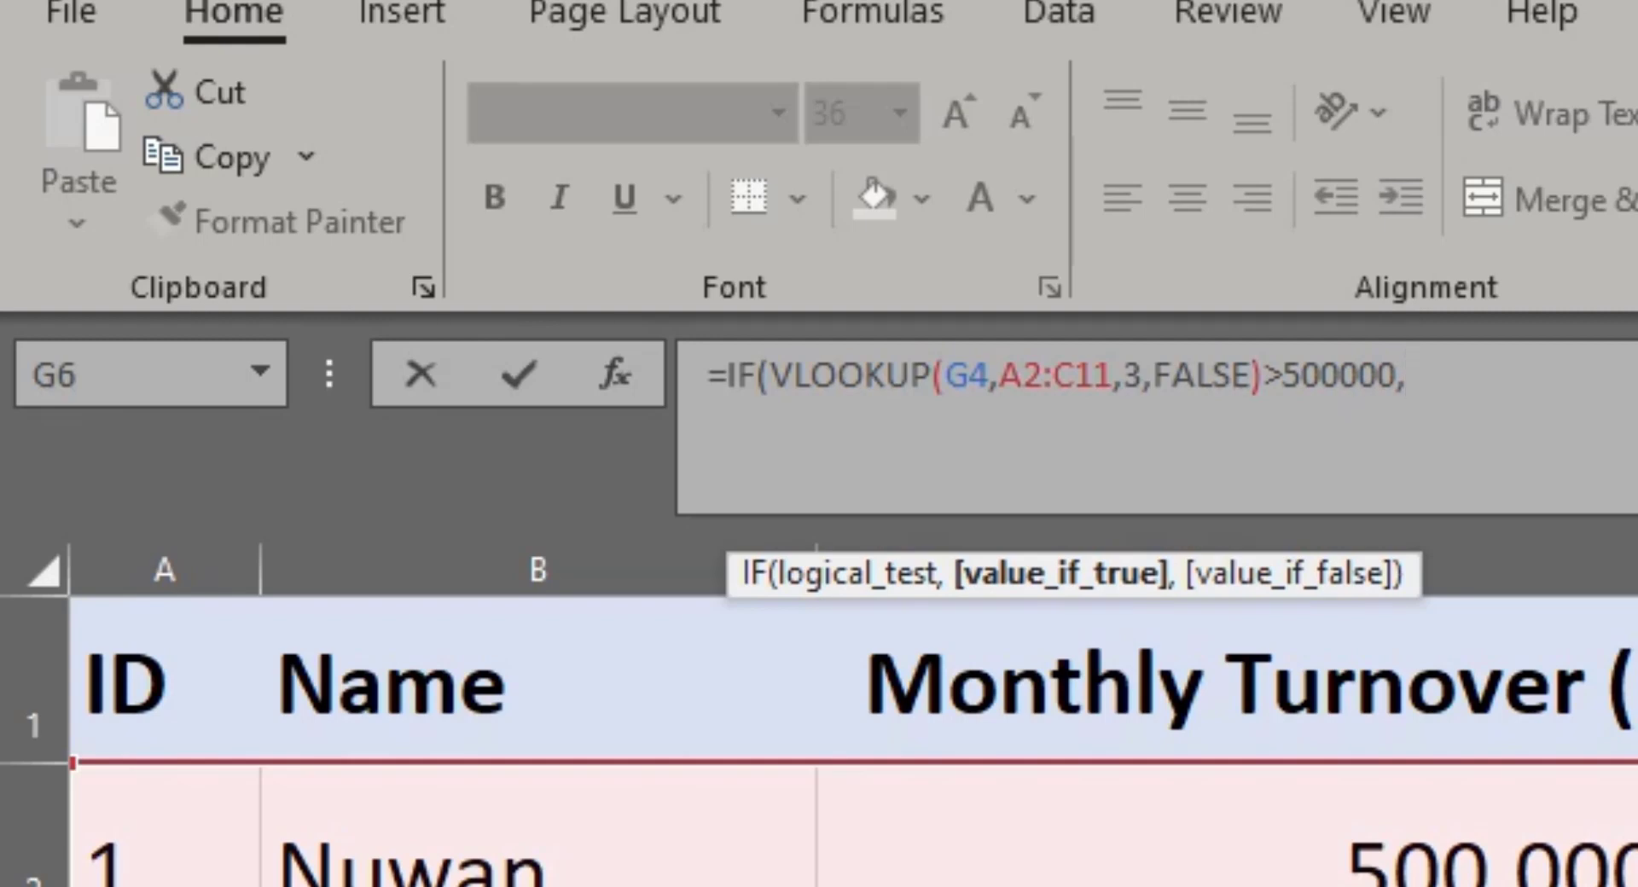
drag(1143, 375, 770, 375)
click(1407, 375)
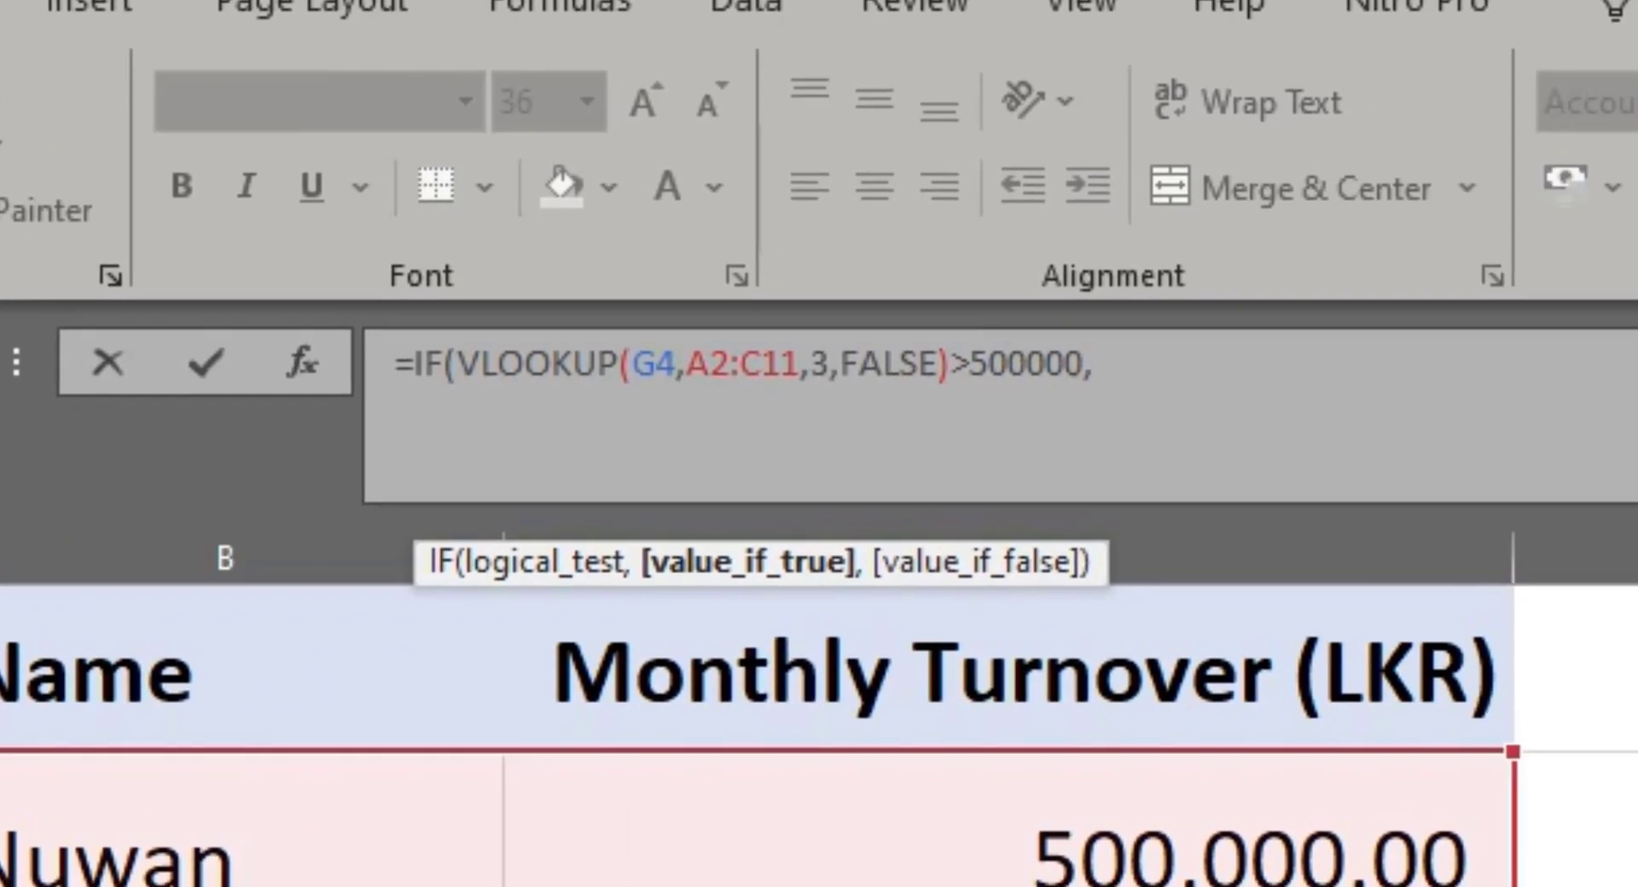
Enter VLOOKUP(G4,A2:C11,3,FALSE) as the start of the IF formula's value-if-true argument.
text(VL)
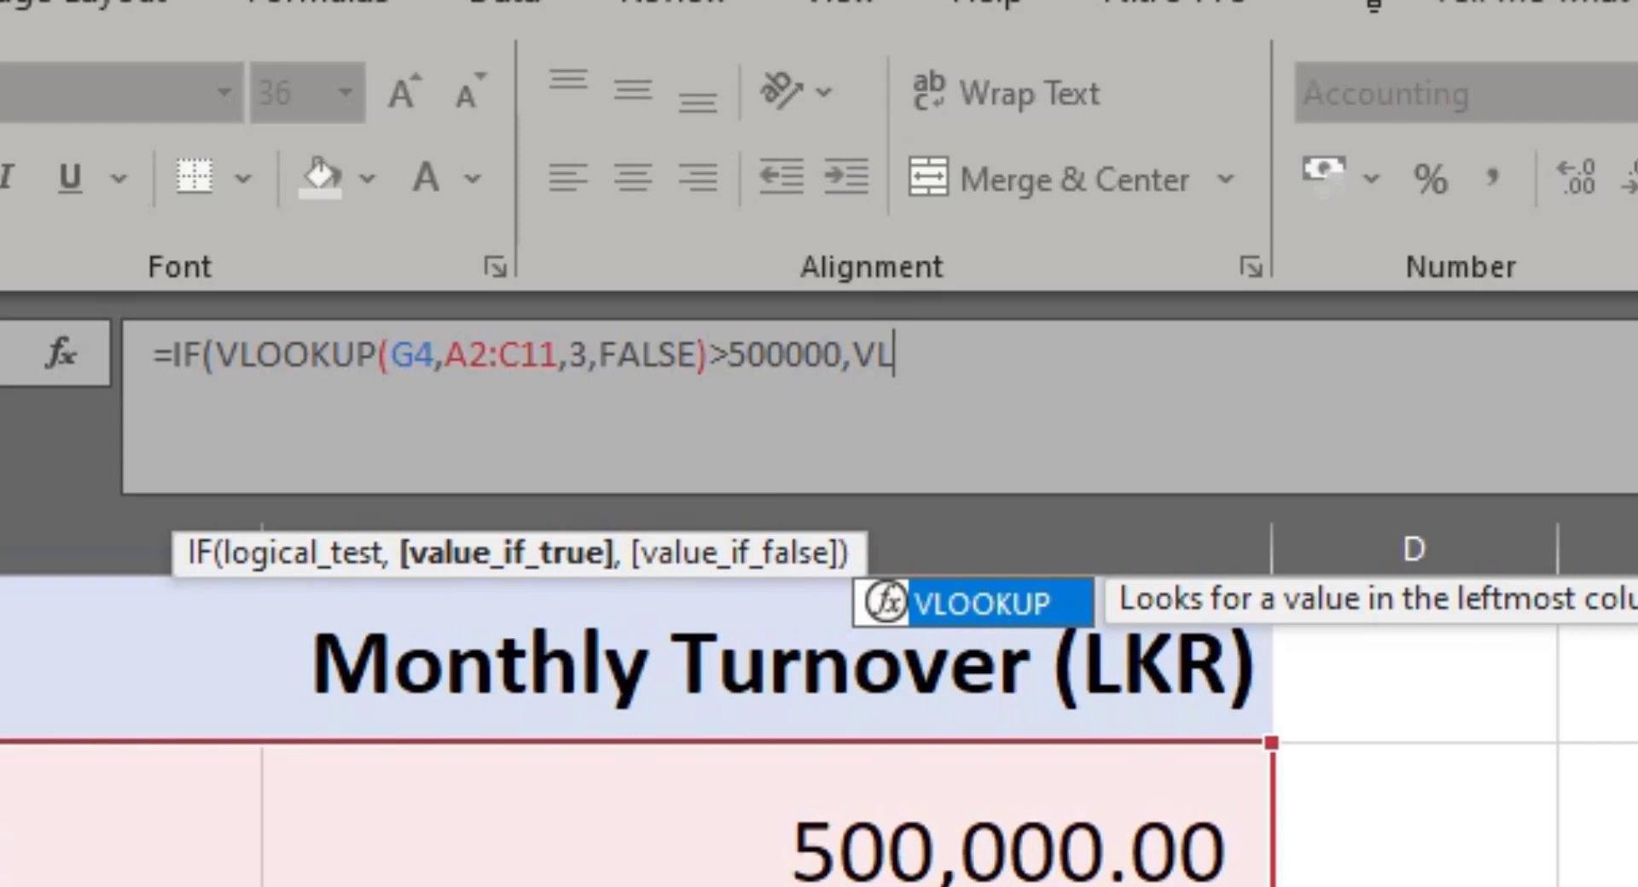
key(Tab)
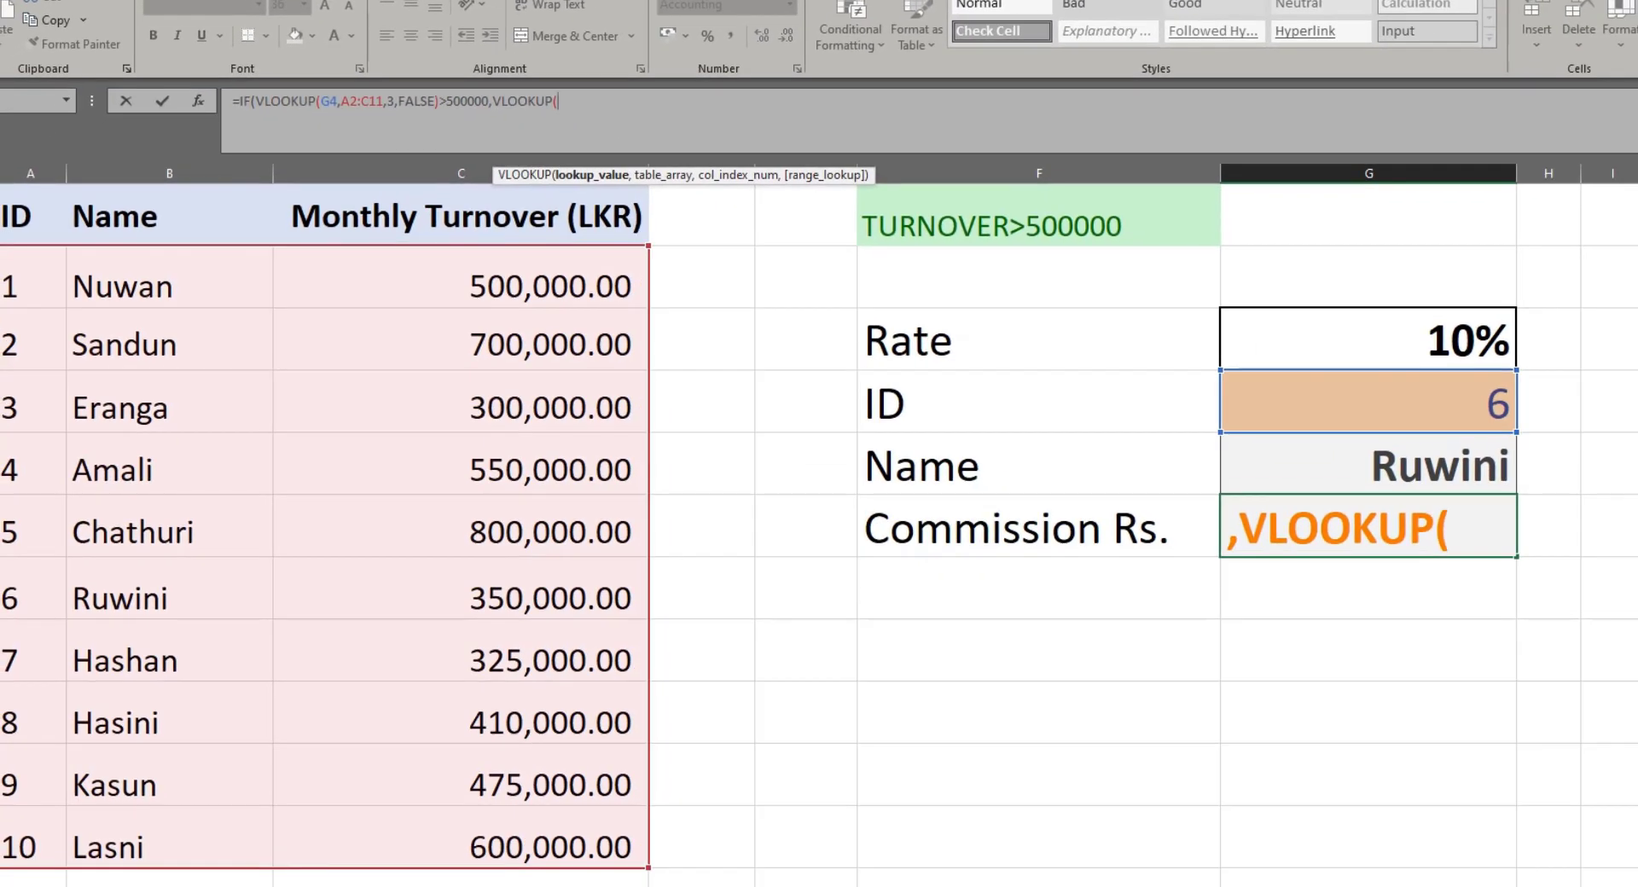
click(1368, 401)
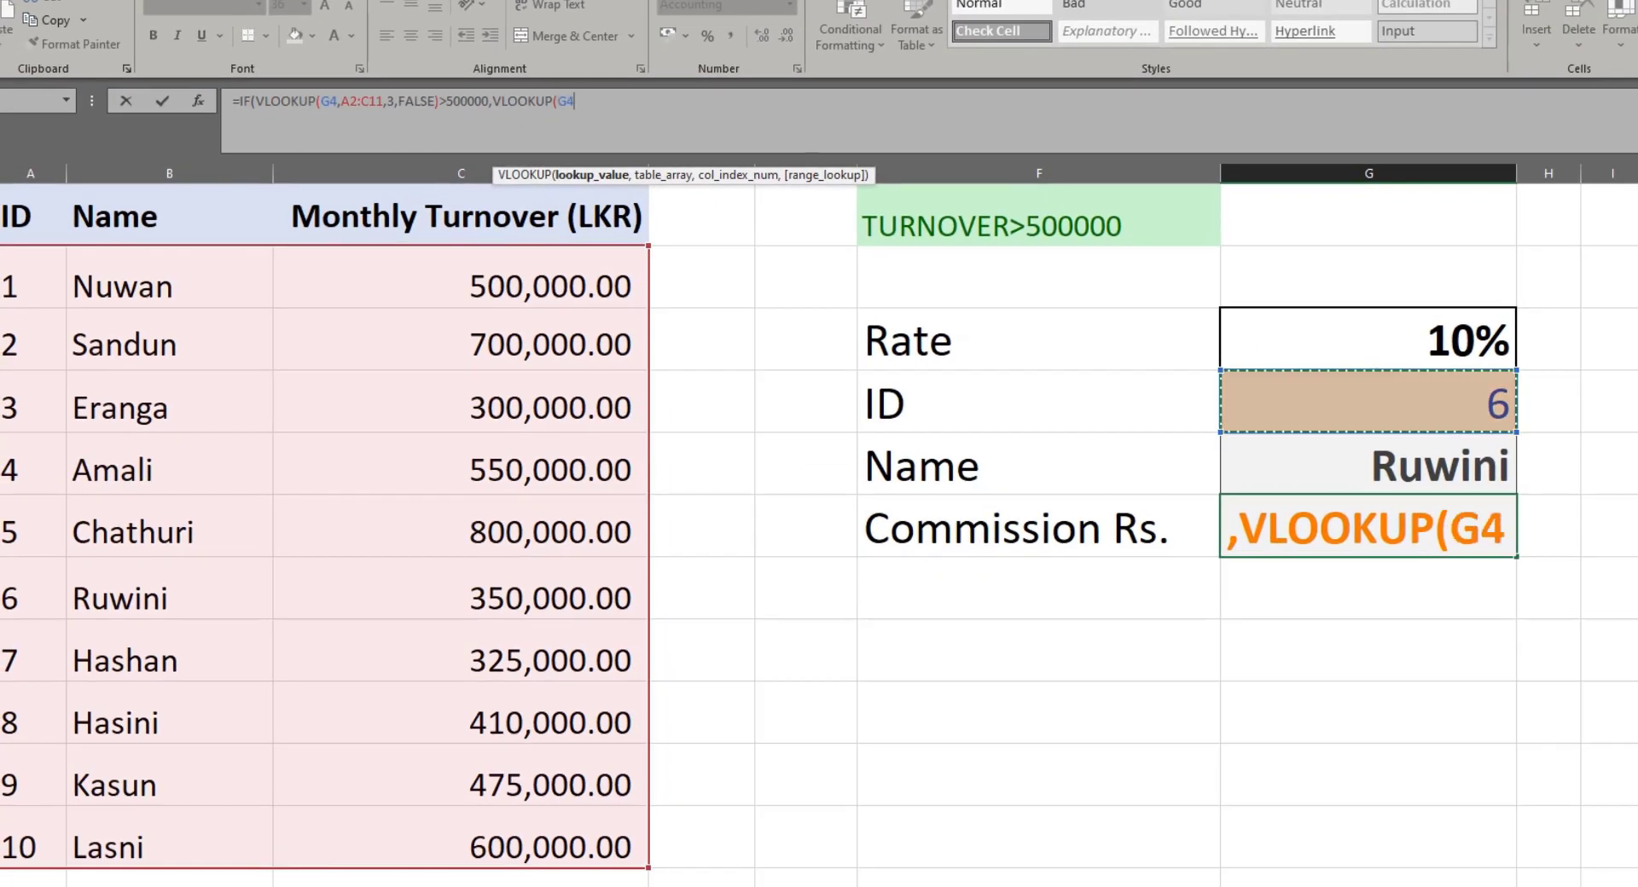
text(,)
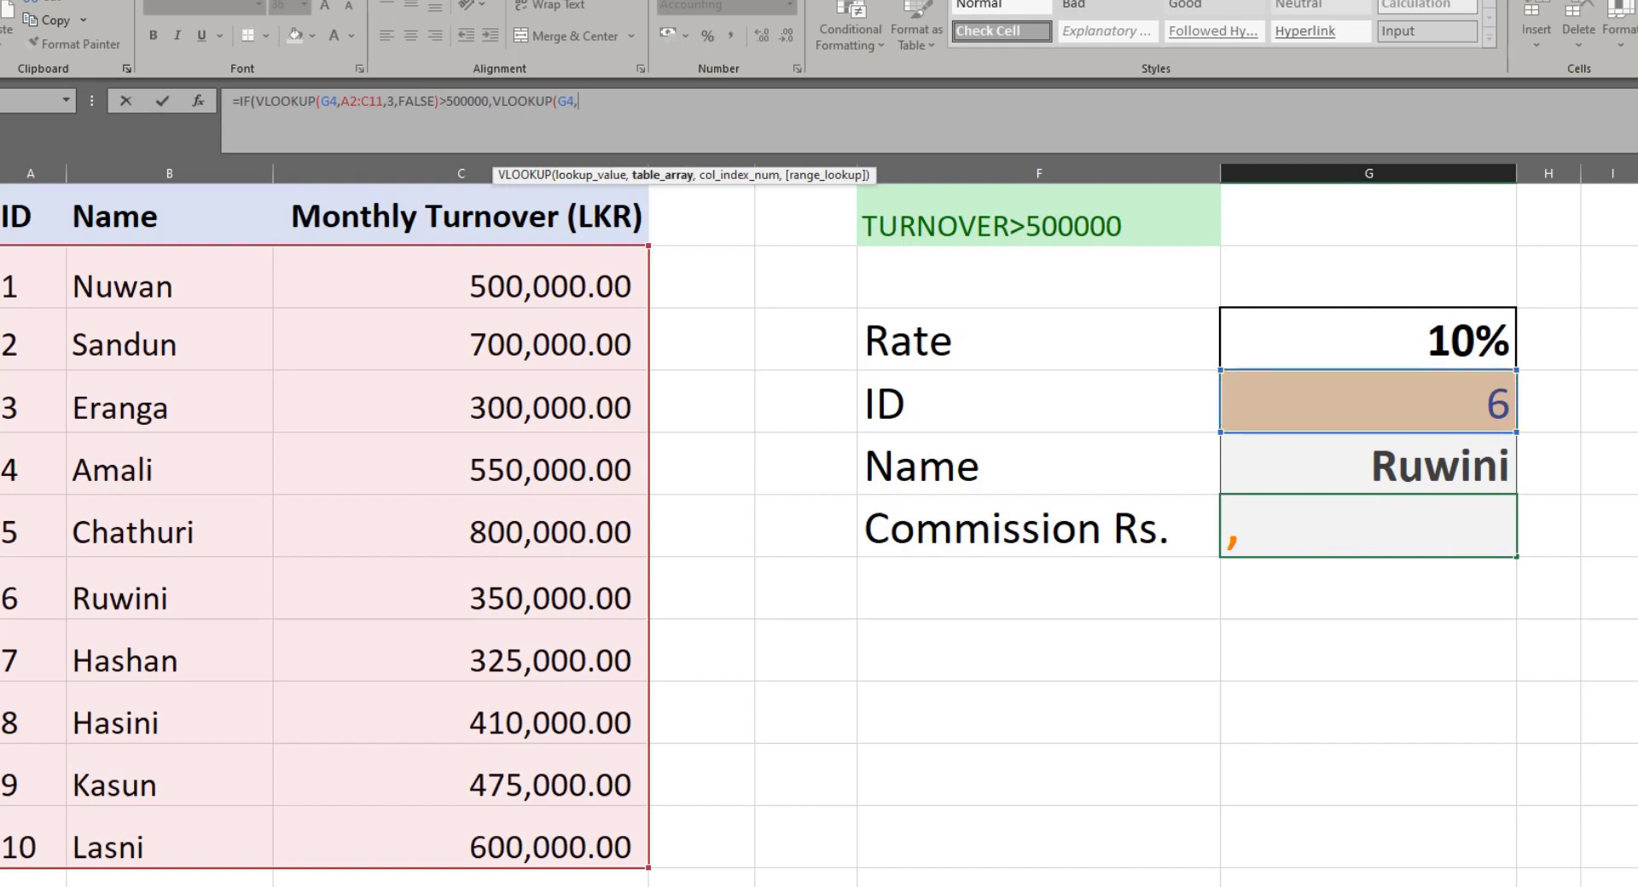
drag(25, 281, 645, 878)
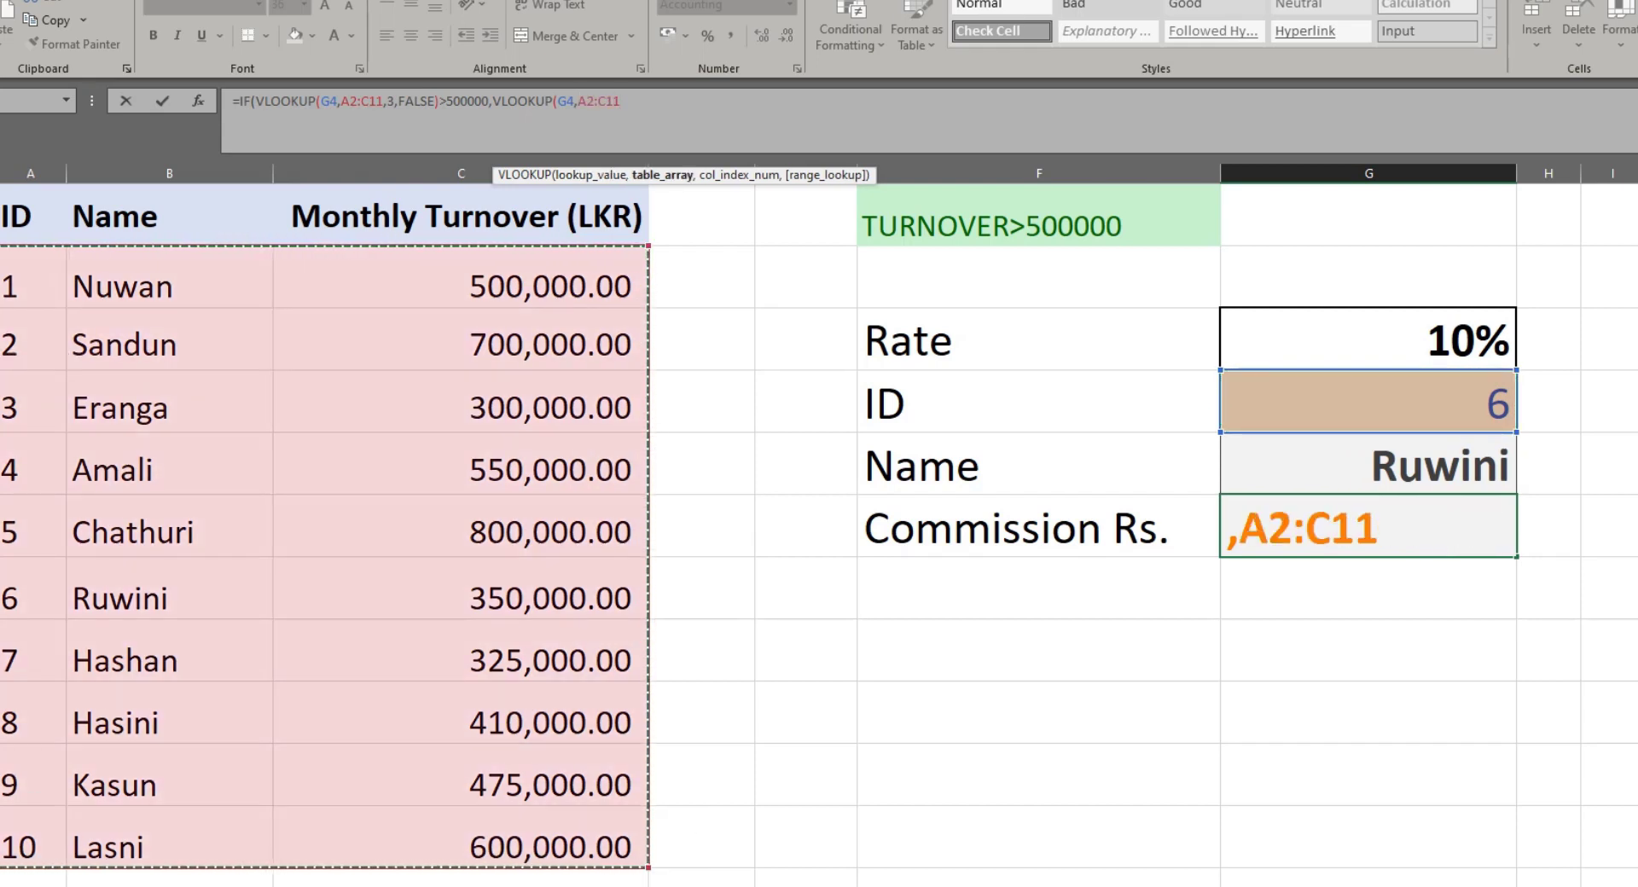
text(,)
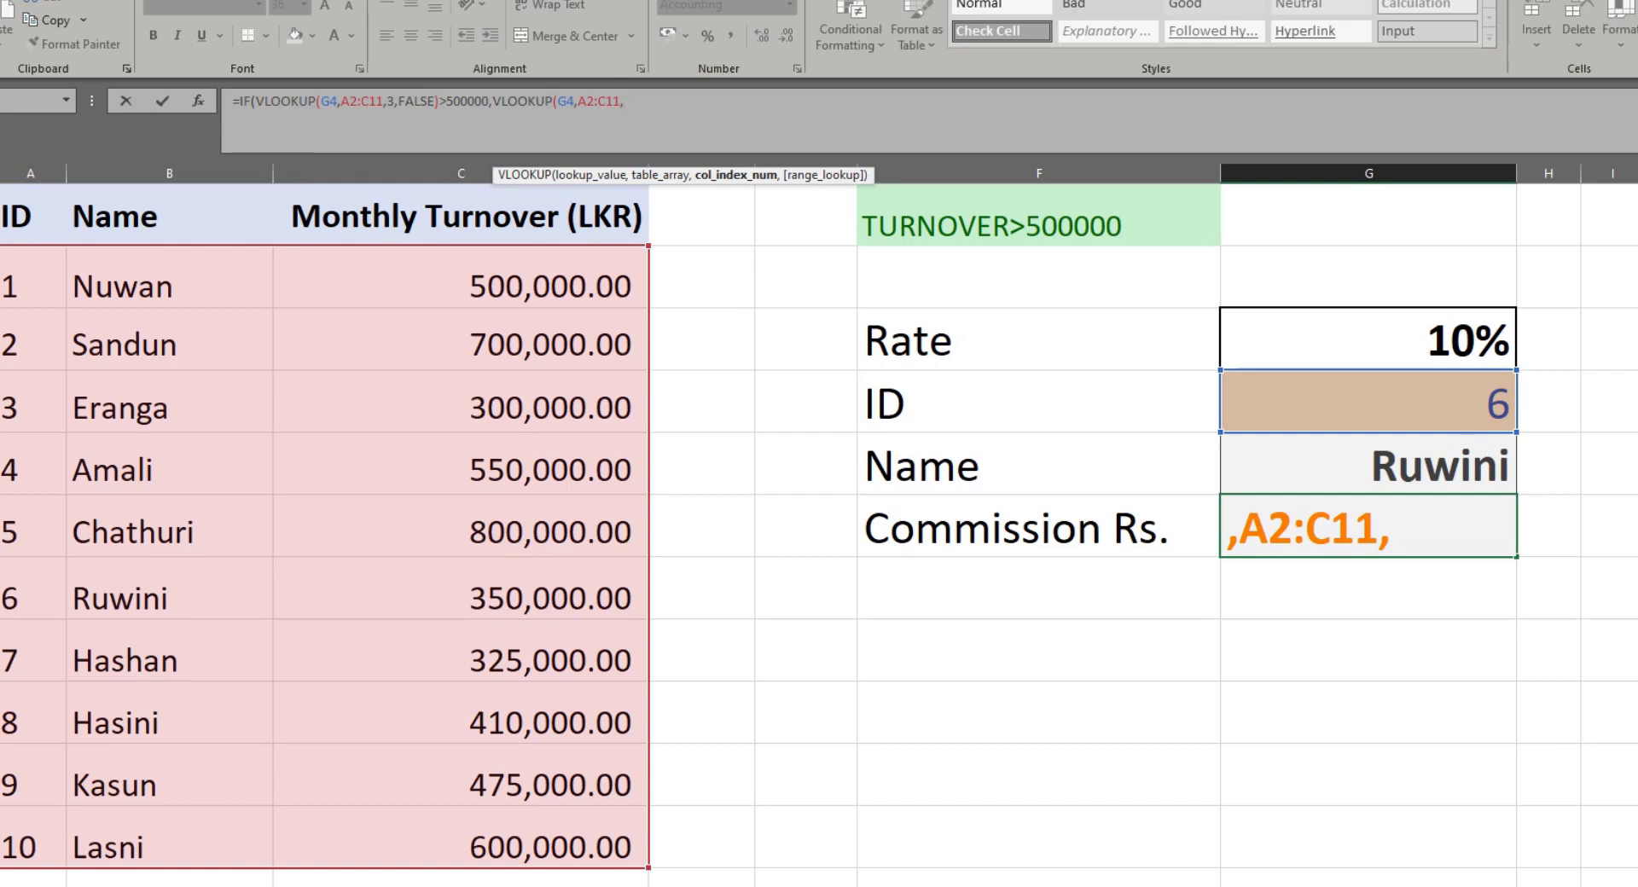
text(3,FALSE)
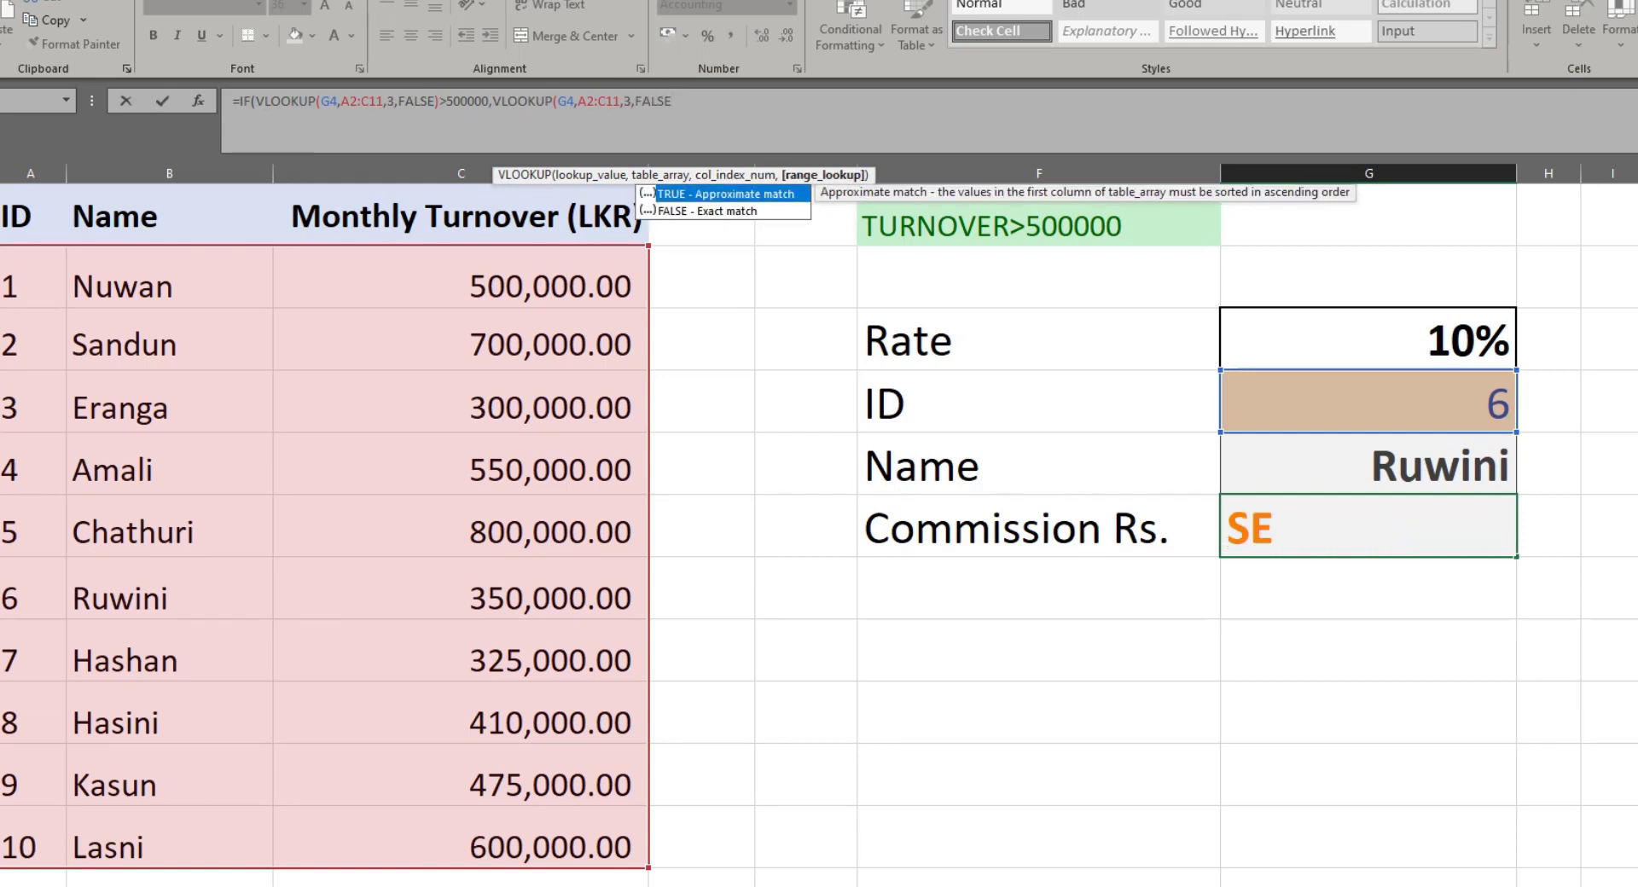
text())
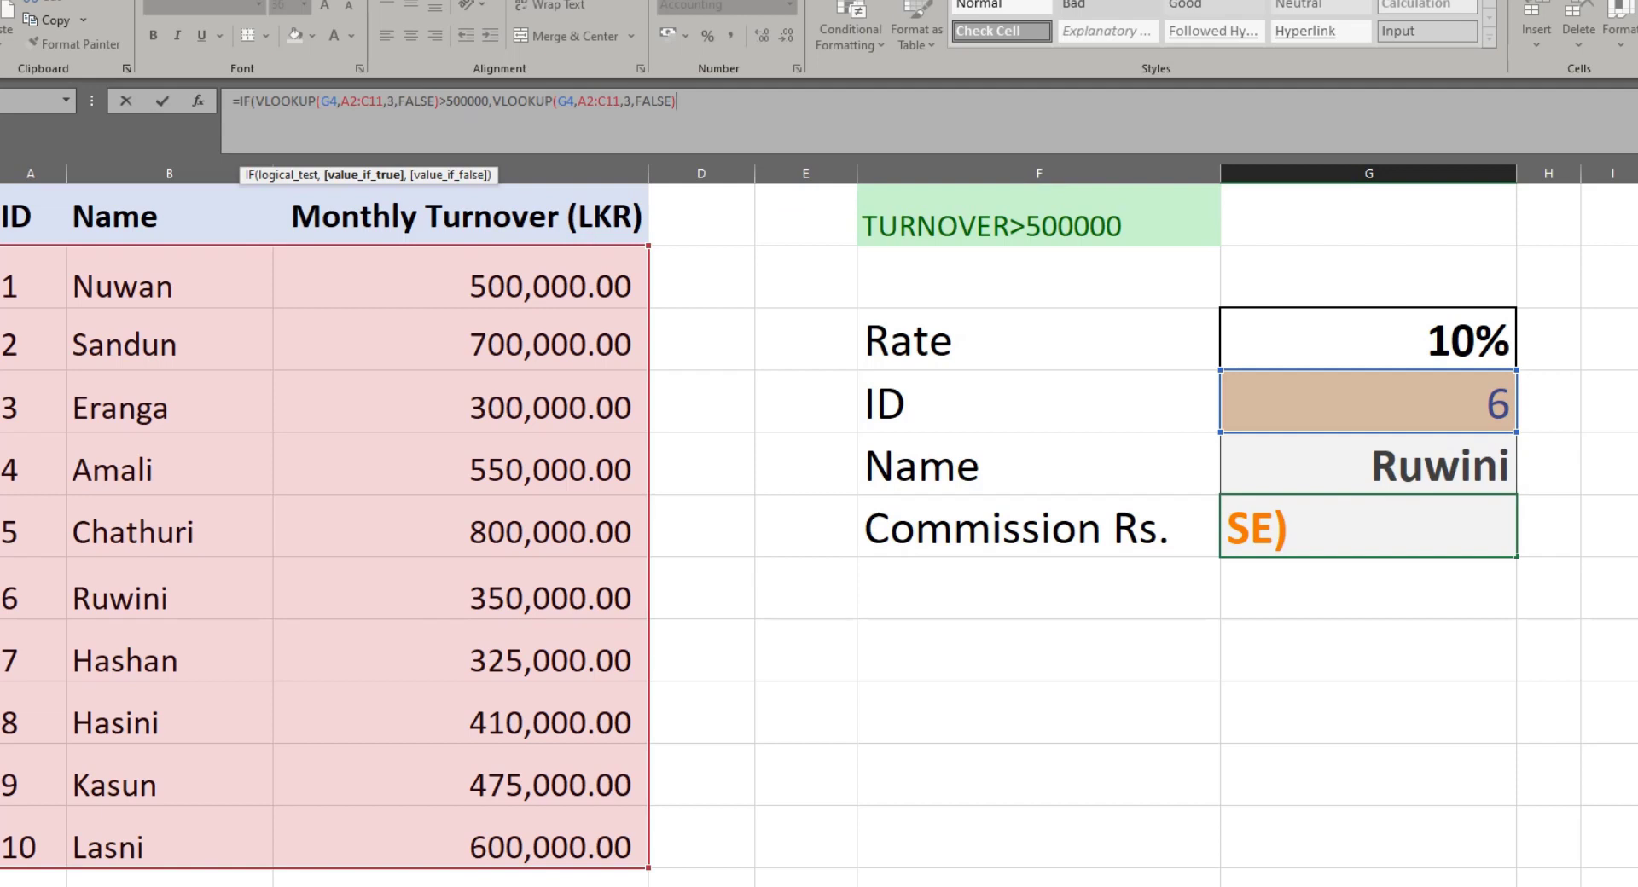
Multiply the second VLOOKUP by the rate in G3 and move on to the value-if-false argument.
text(*)
click(1369, 338)
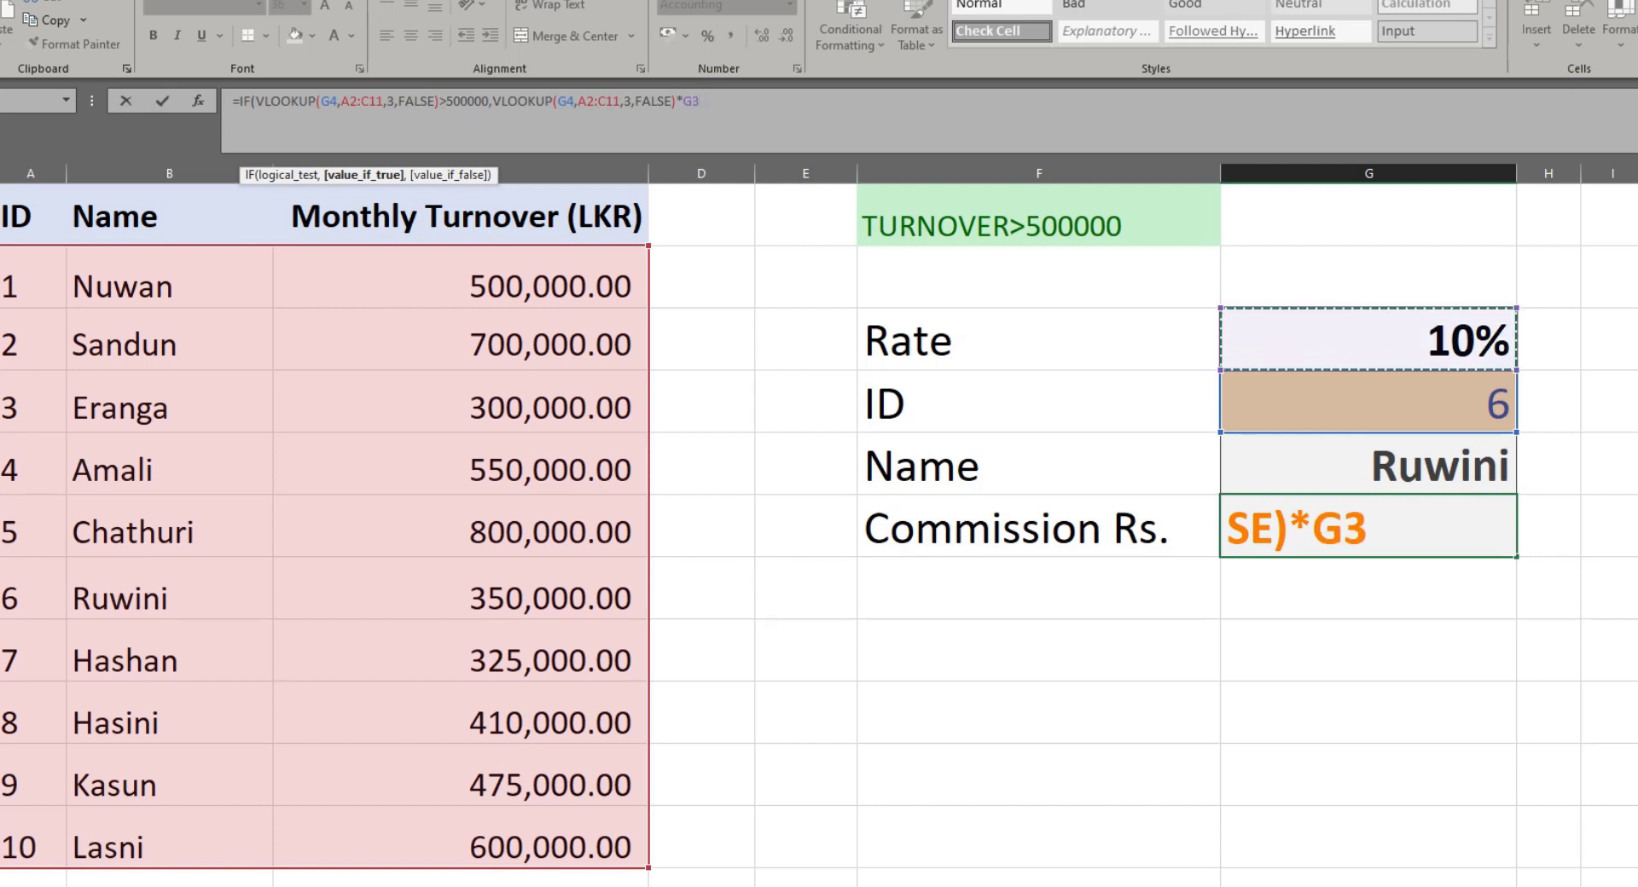
text(,)
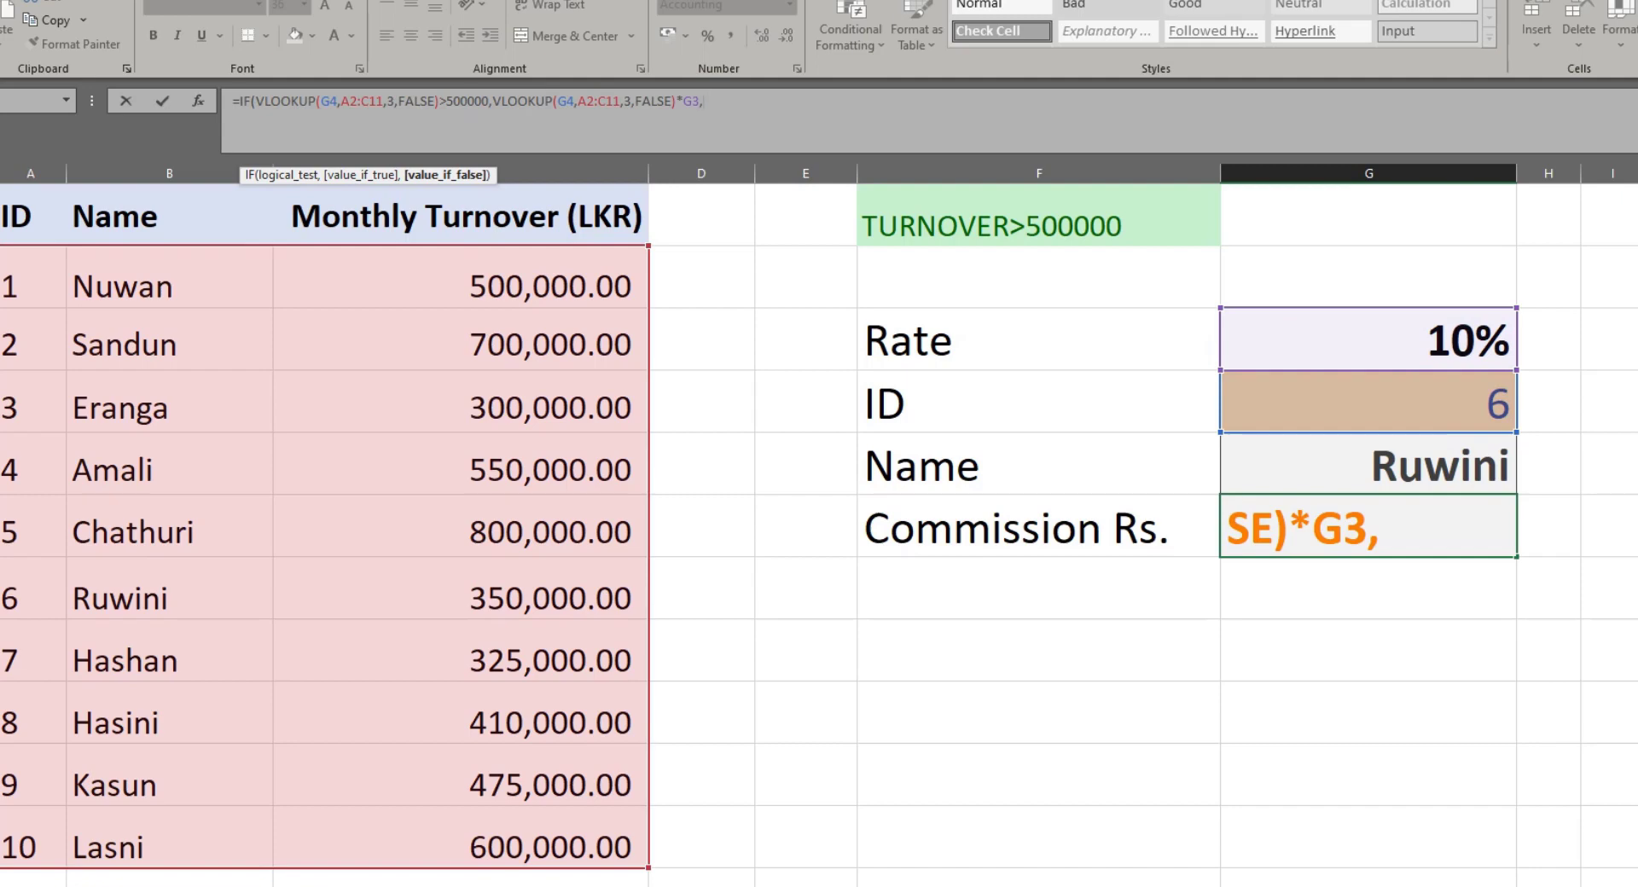
Enter "Not Eligible" as the value if false, close the IF formula and commit it in G6.
text("no)
key(BackSpace)
key(BackSpace)
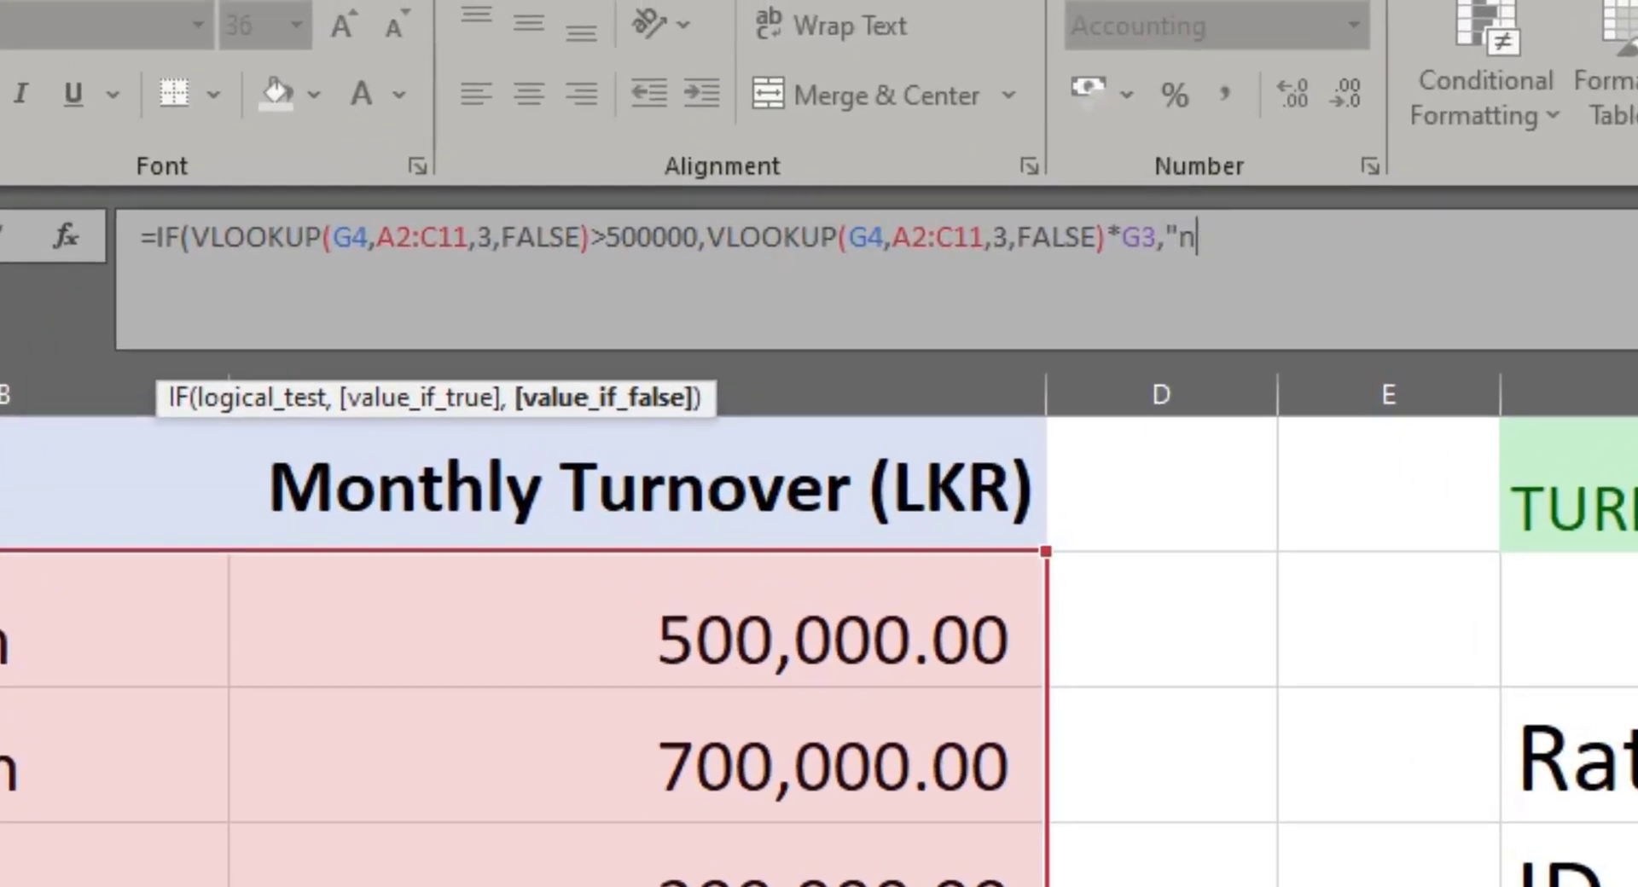
text(Not Elig)
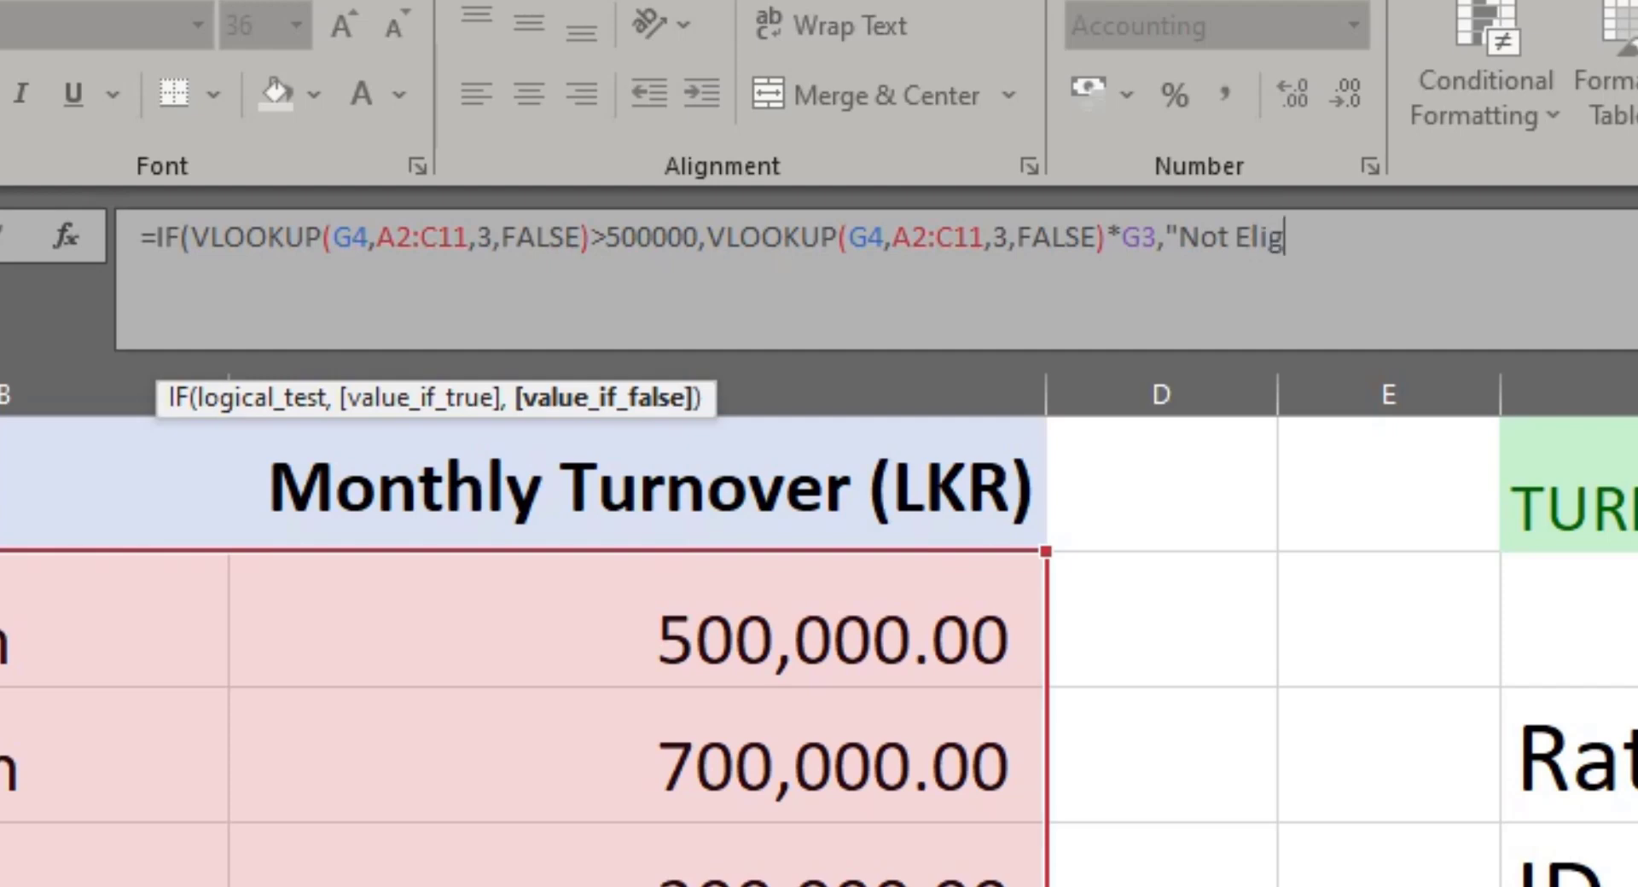
text(ible"")
key(BackSpace)
key(shift+Left)
key(Right)
key(shift+Left)
key(shift+Left)
key(shift+Left)
key(Right)
key(shift+Left)
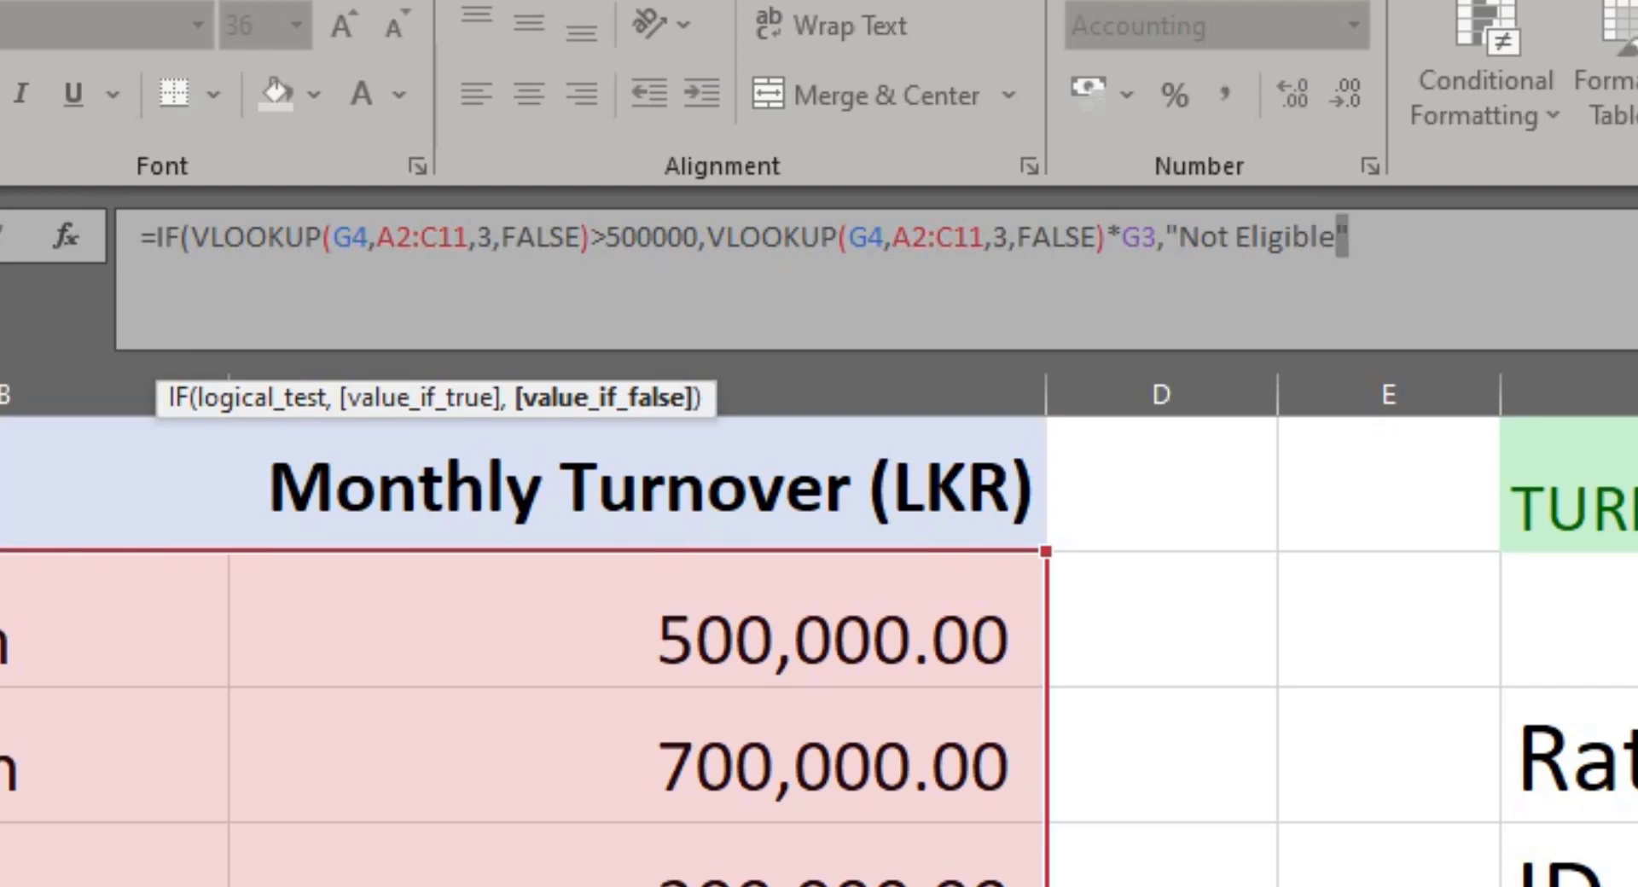
key(Right)
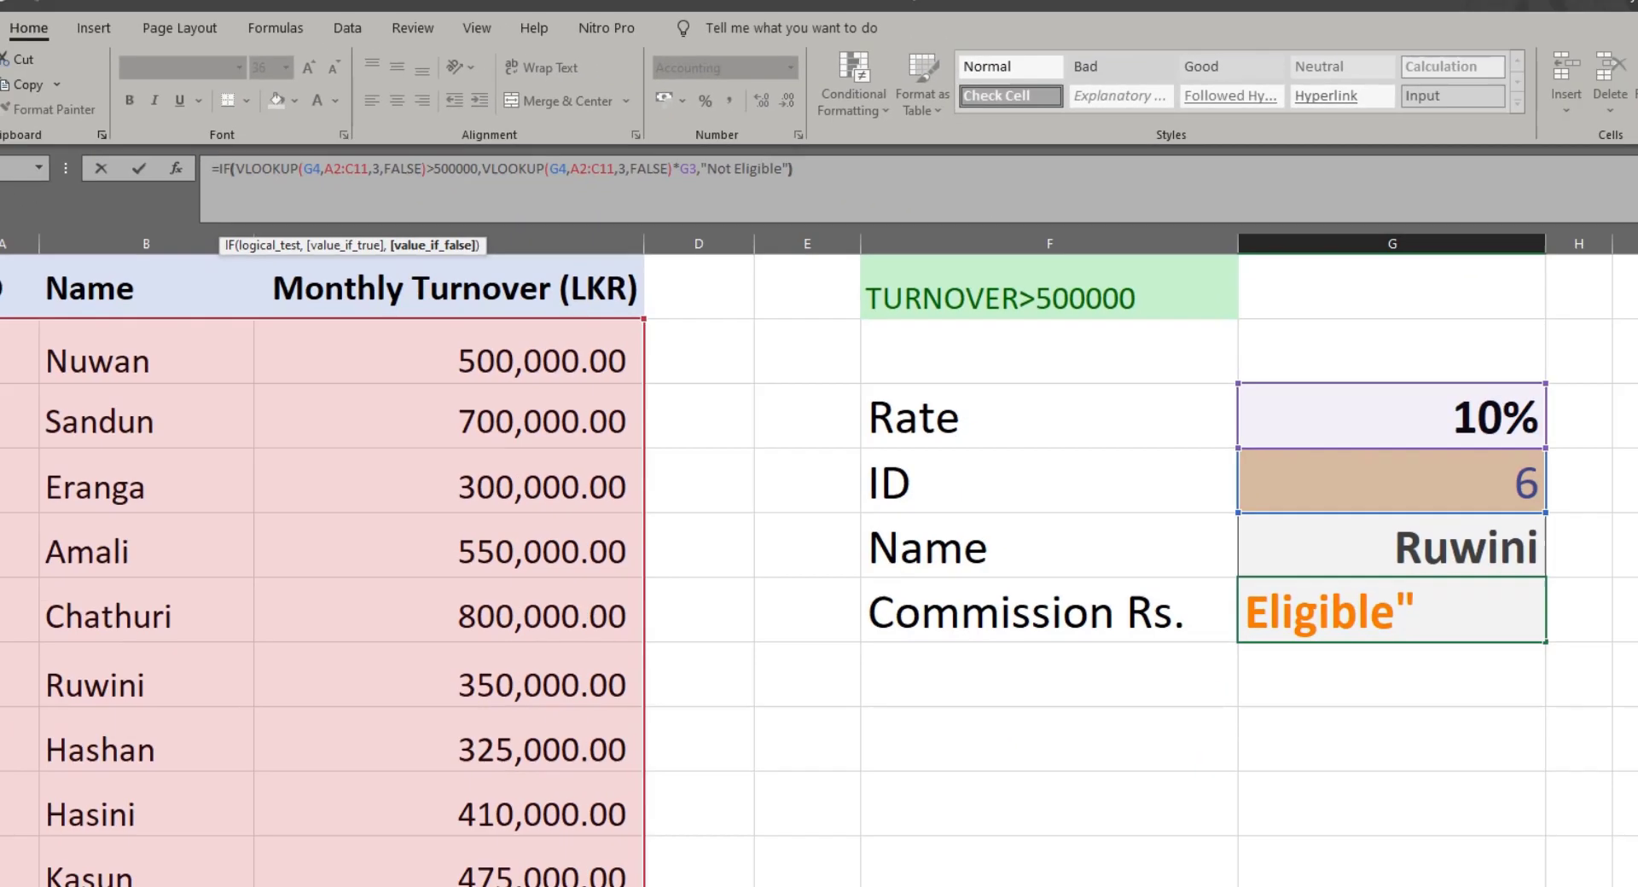
text())
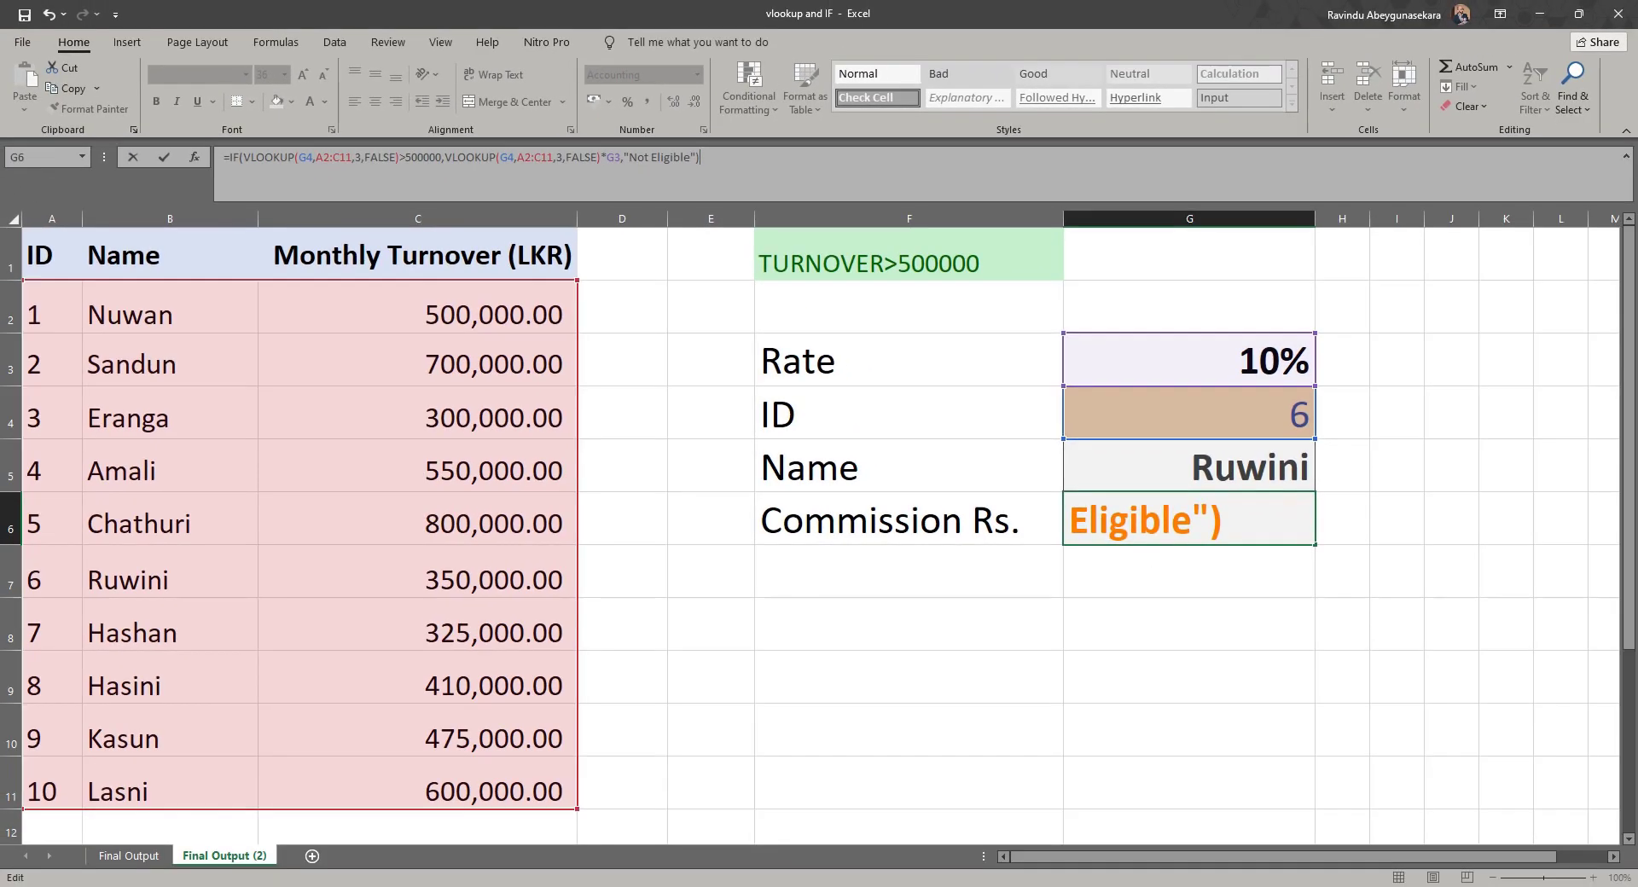
key(Return)
click(1188, 518)
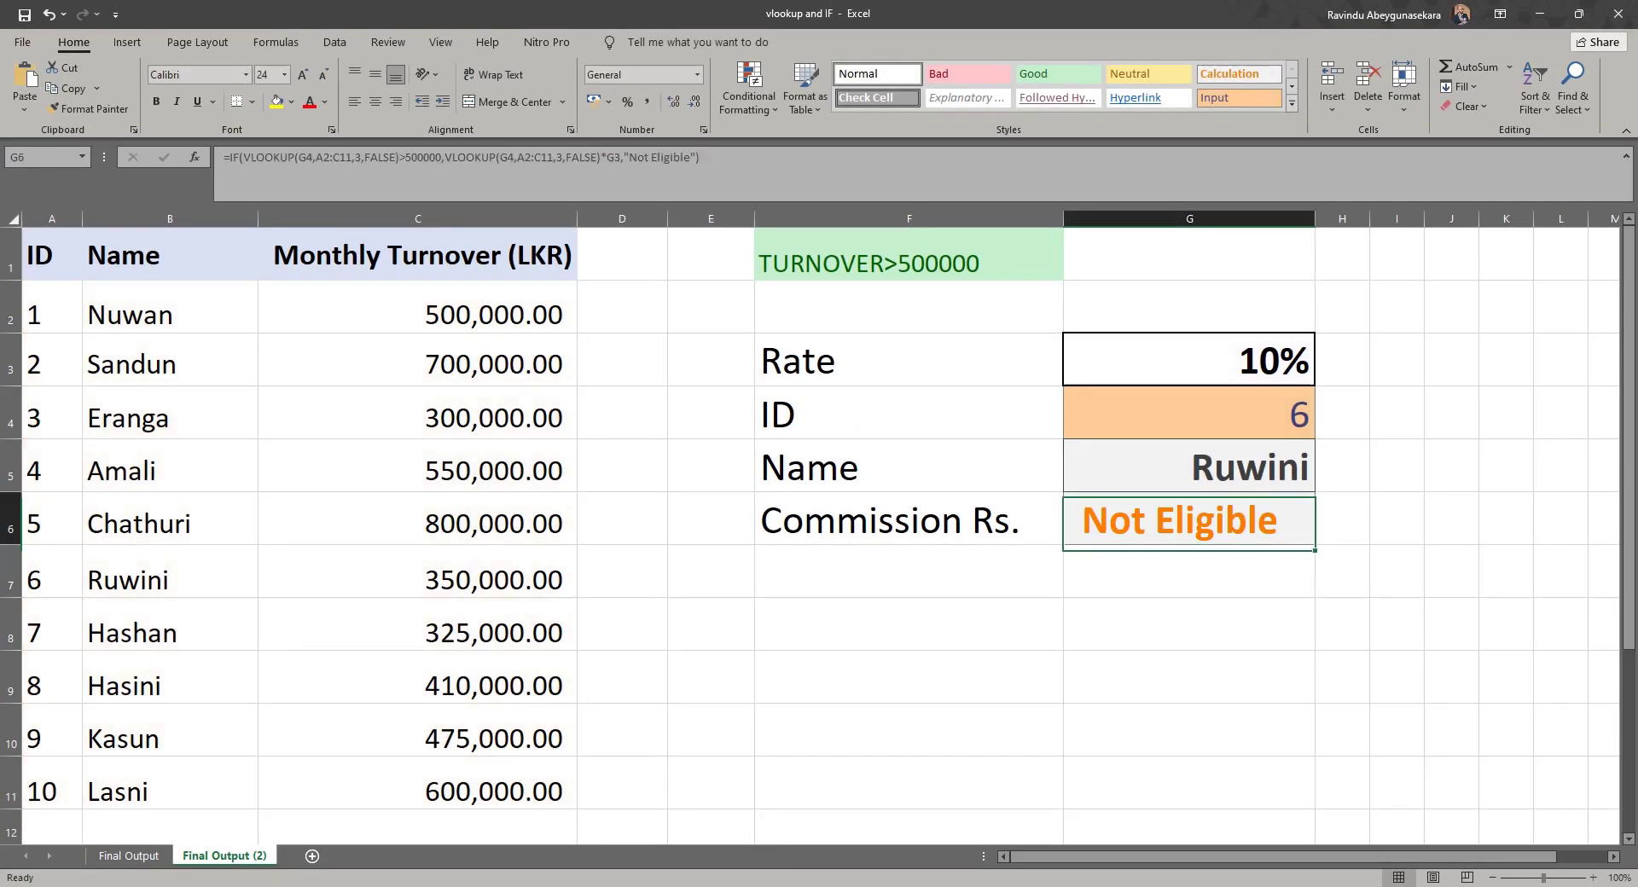
Change the lookup ID in G4 to 10 and check the commission in G6 against that ID's turnover.
click(1188, 413)
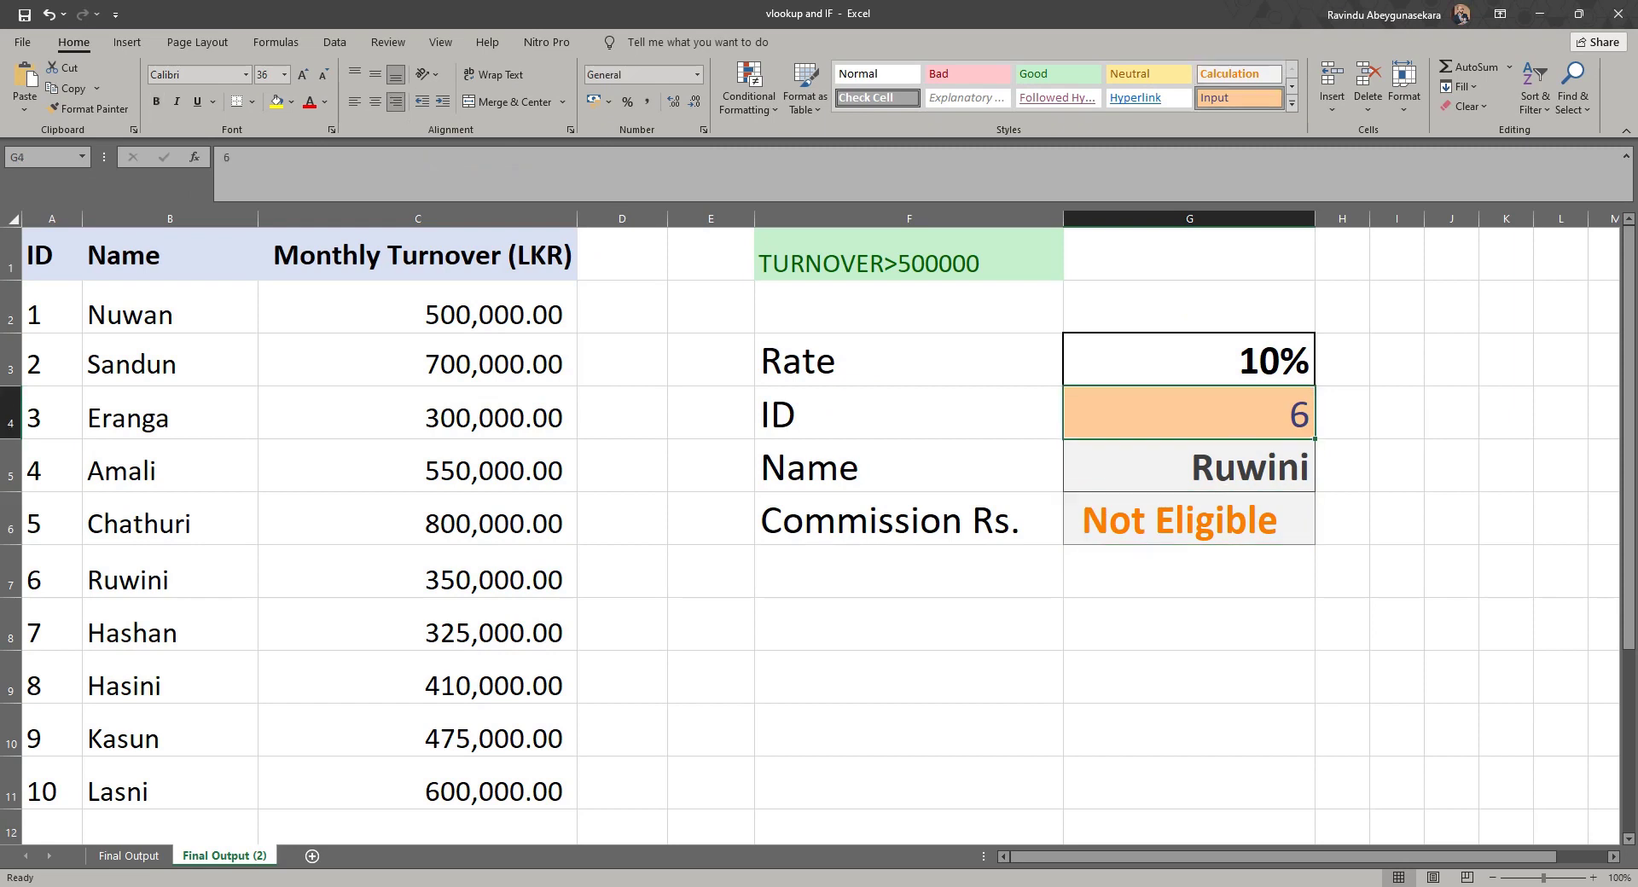
click(417, 791)
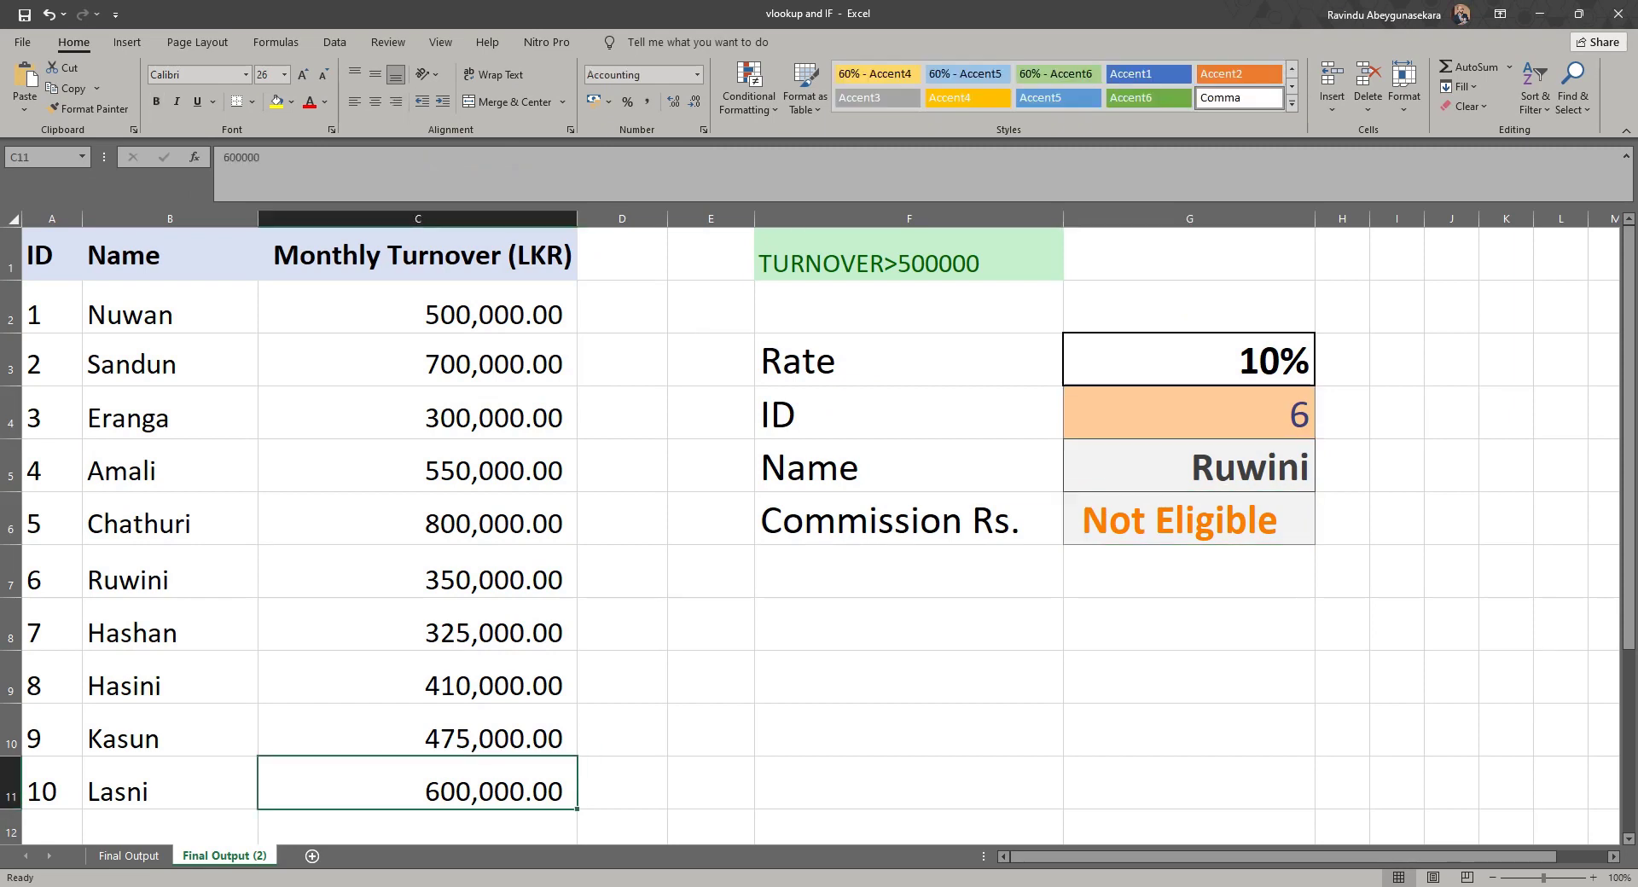
click(1188, 413)
text(10)
key(Return)
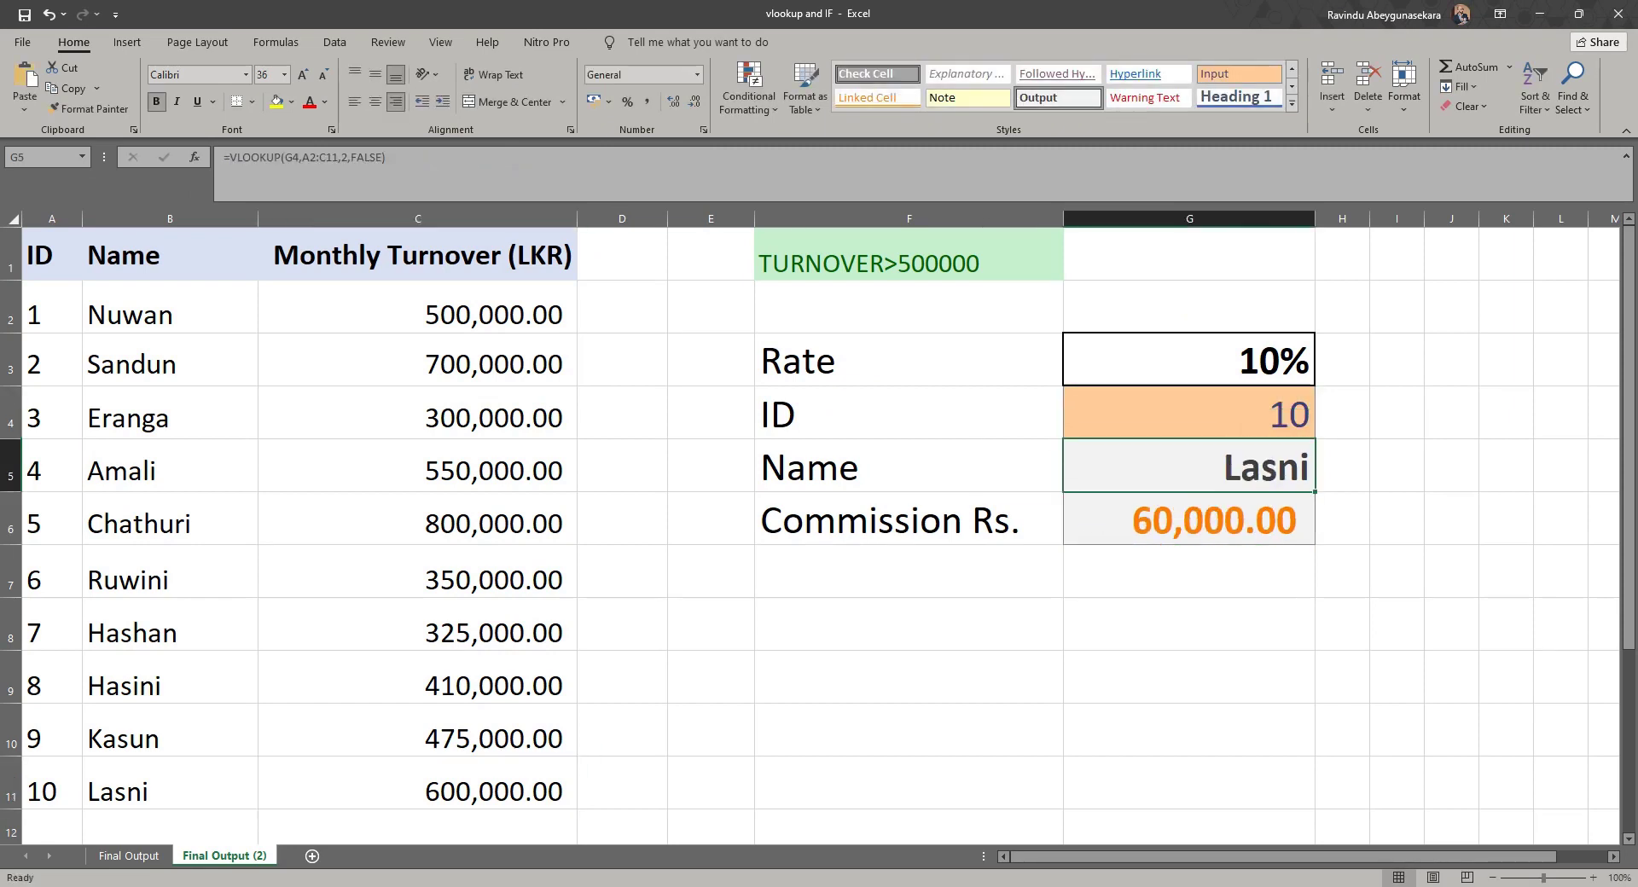
click(1188, 519)
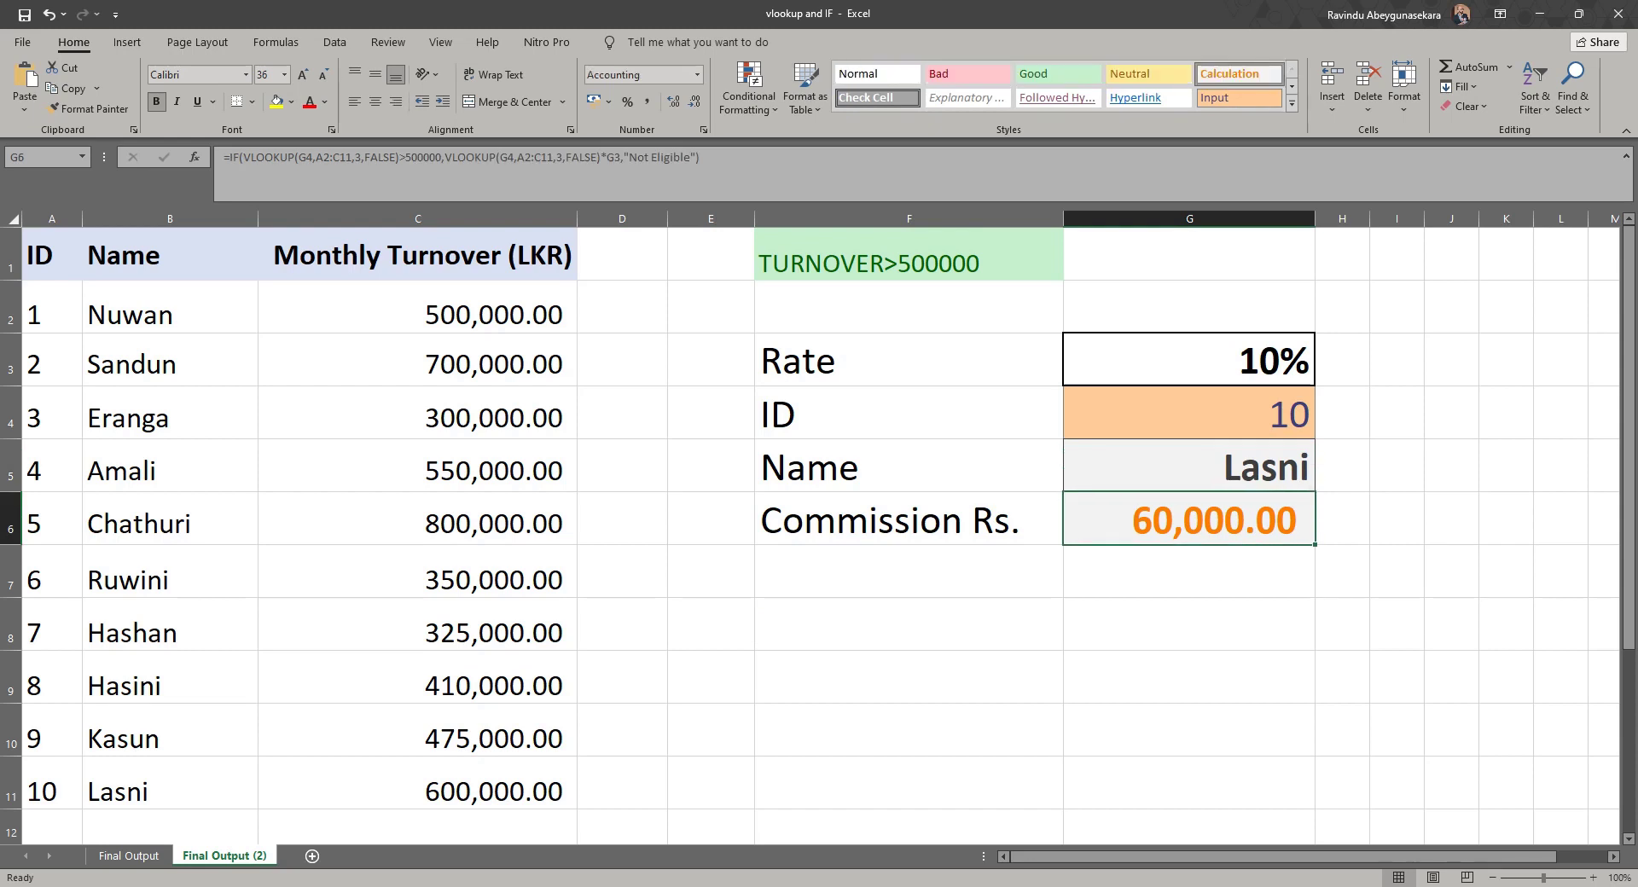